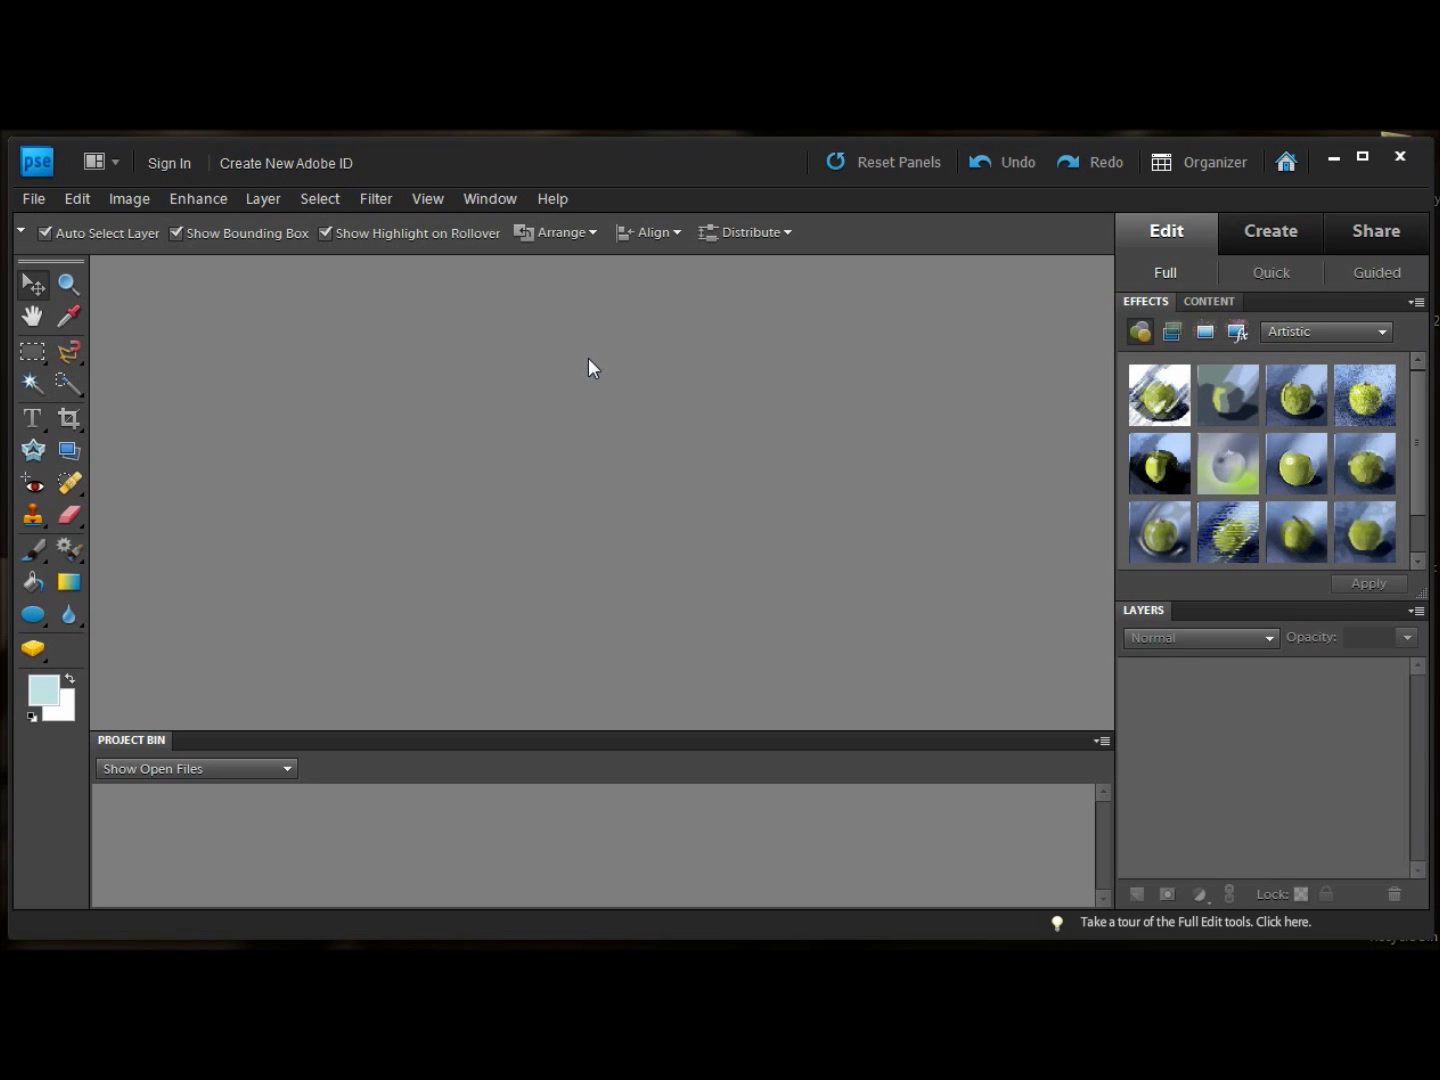
Open the creamer, cherry blossom cluster and flower cluster PNG images from the Tea Party Image folder.
left_click(35, 199)
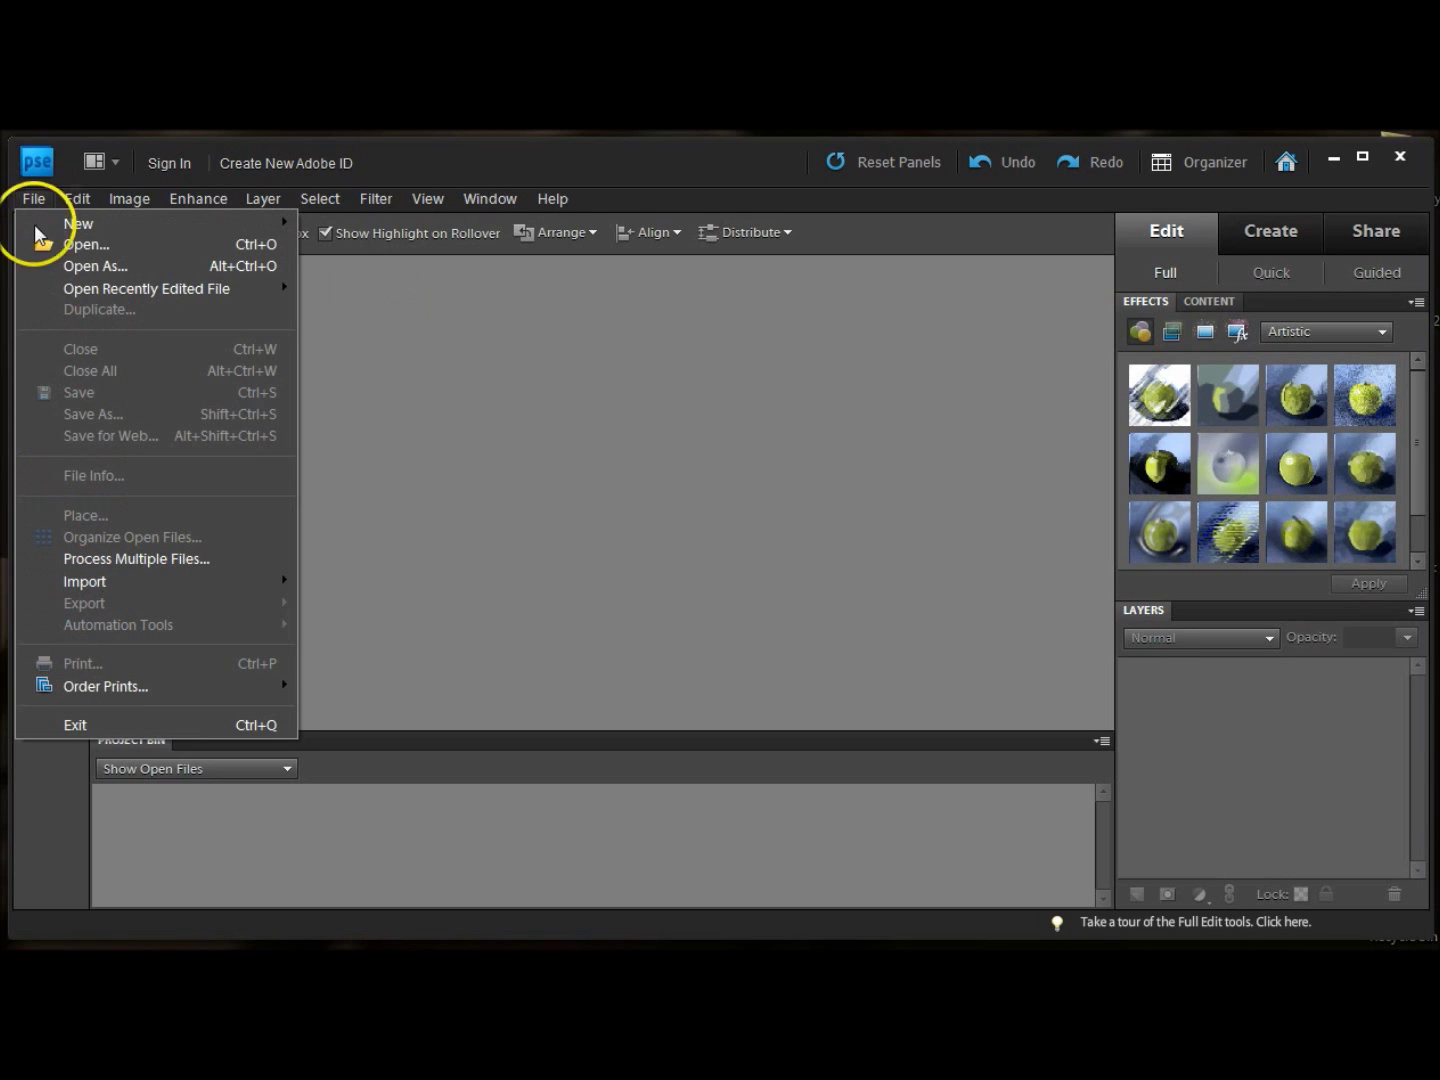
left_click(77, 244)
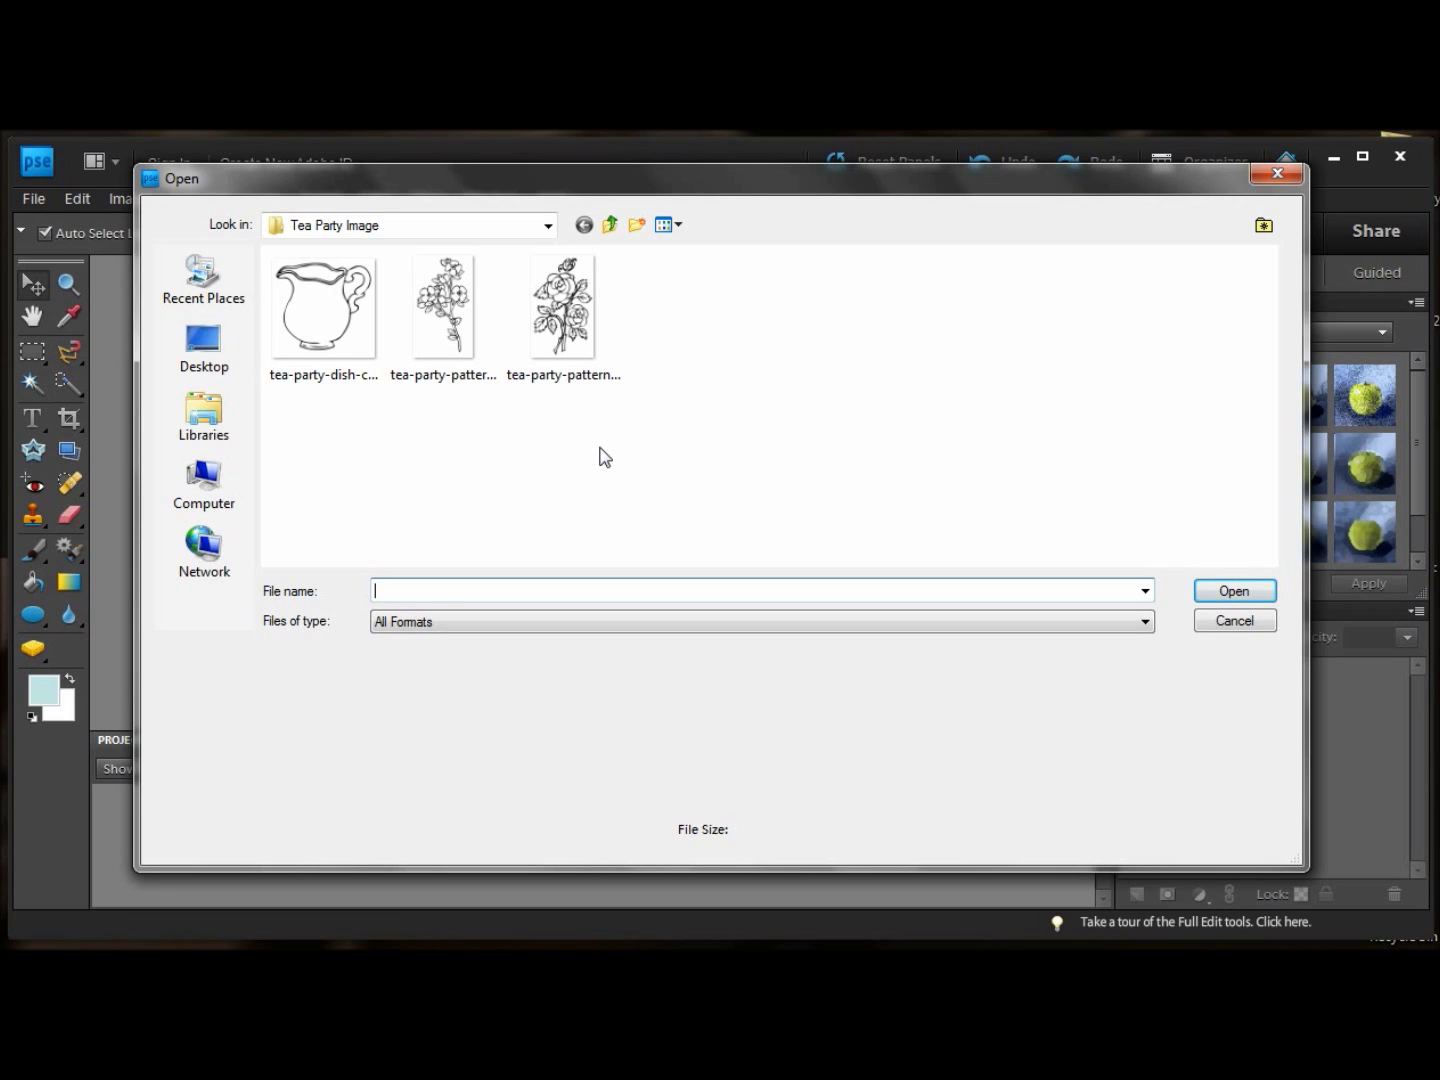
left_click(503, 467)
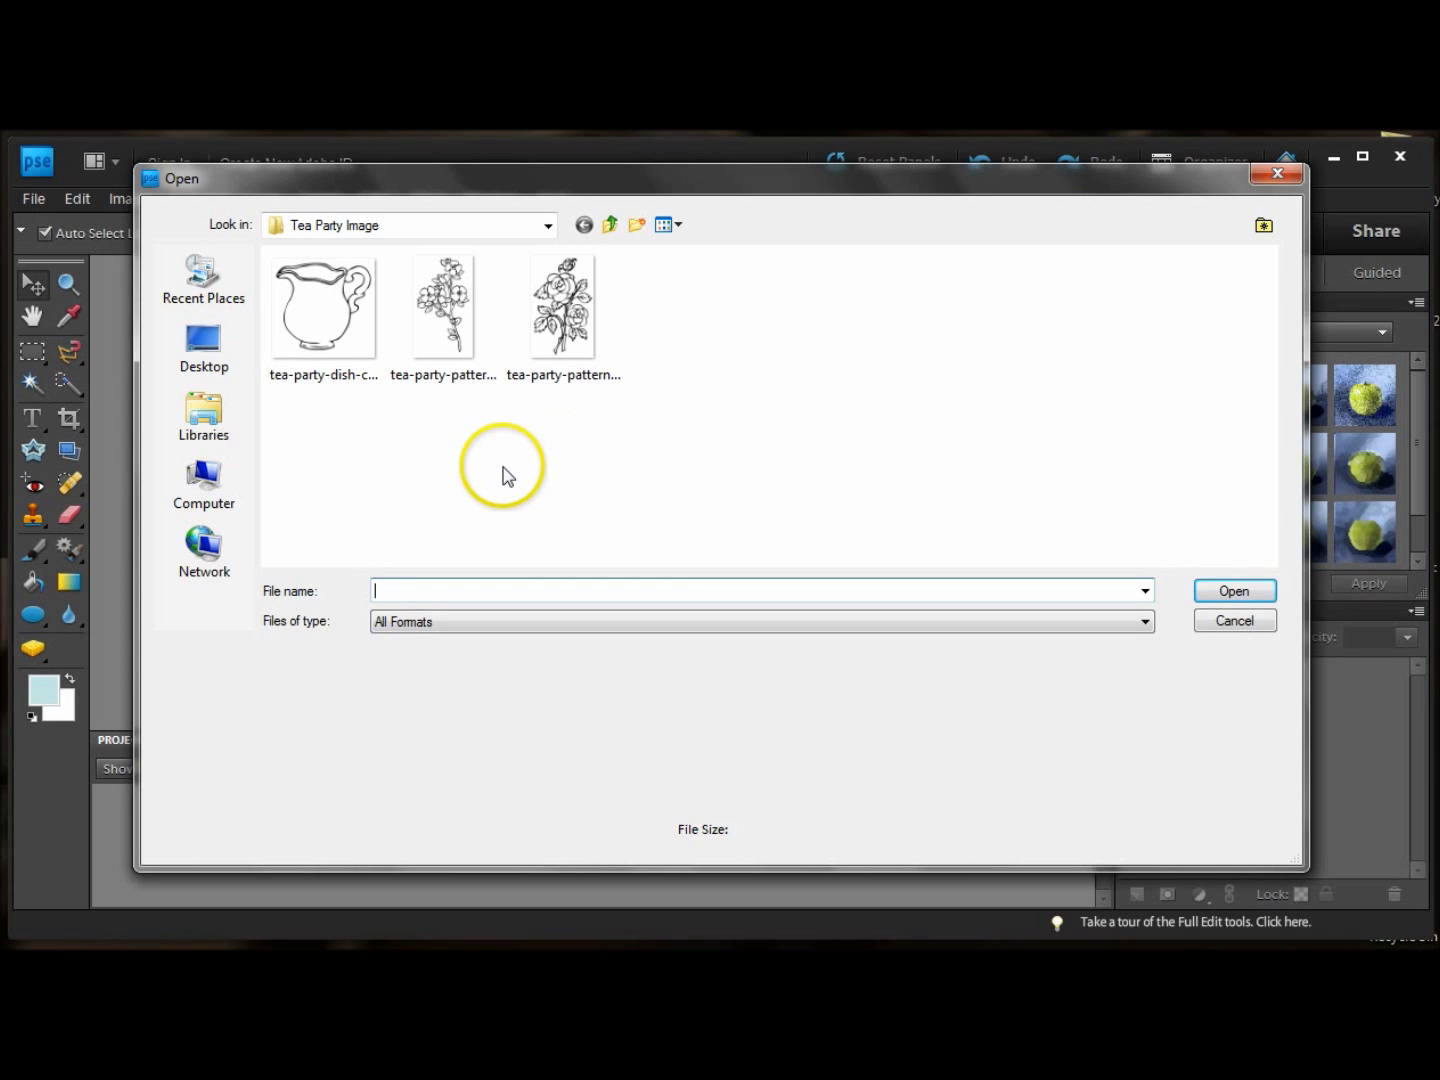
left_click(333, 325)
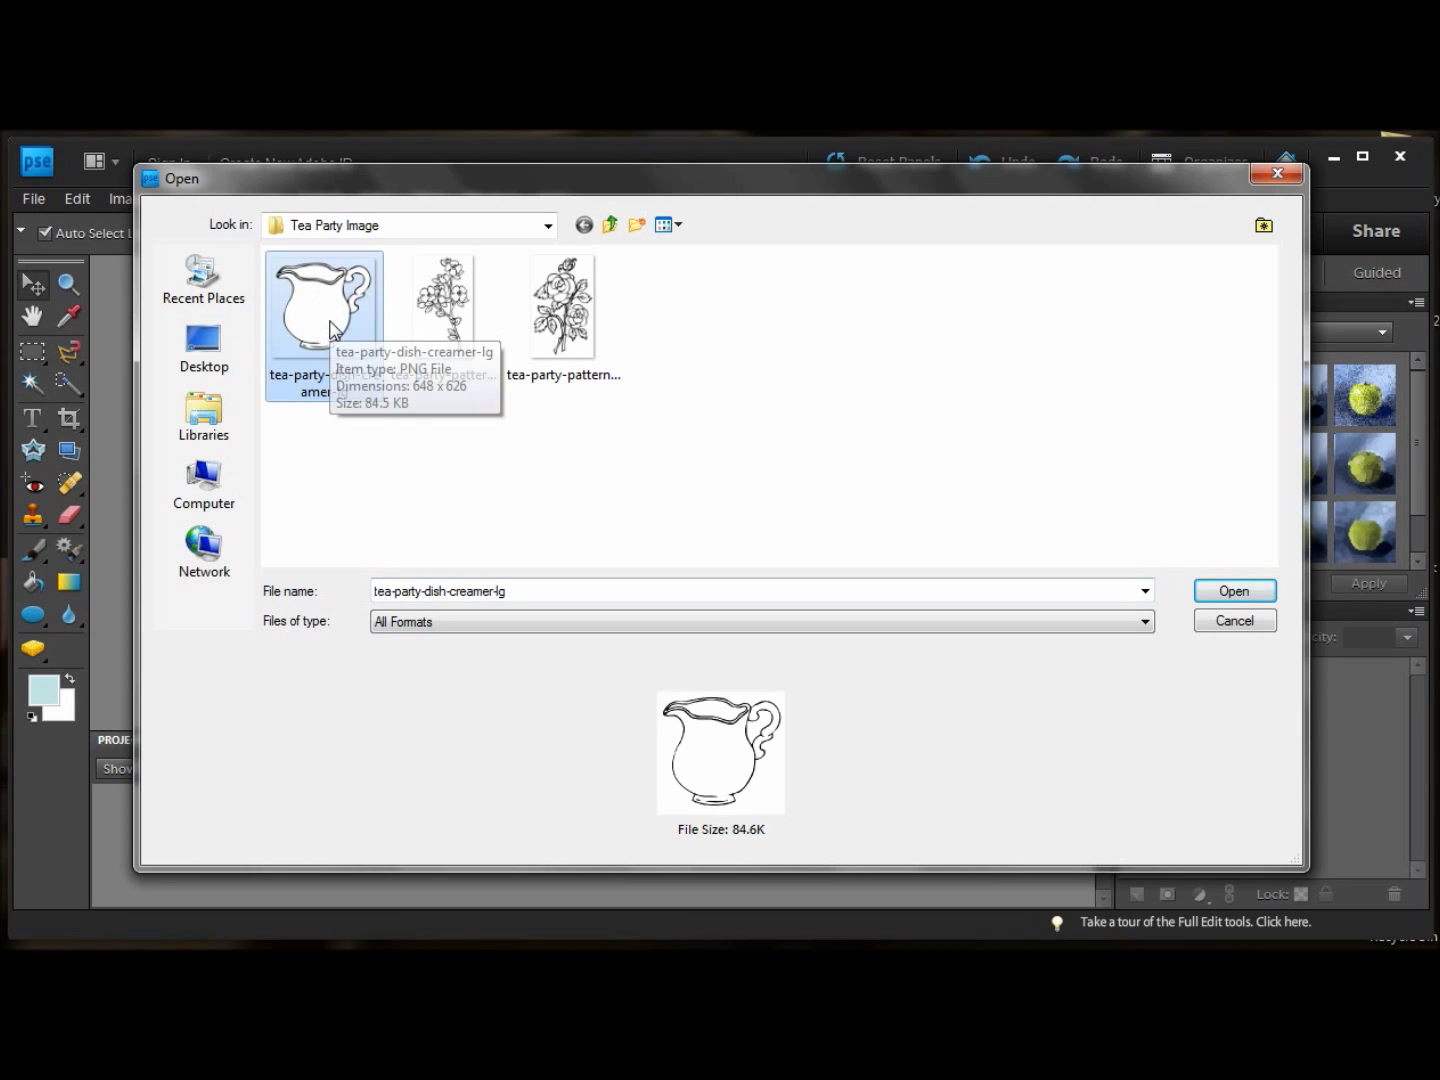
left_click(341, 452)
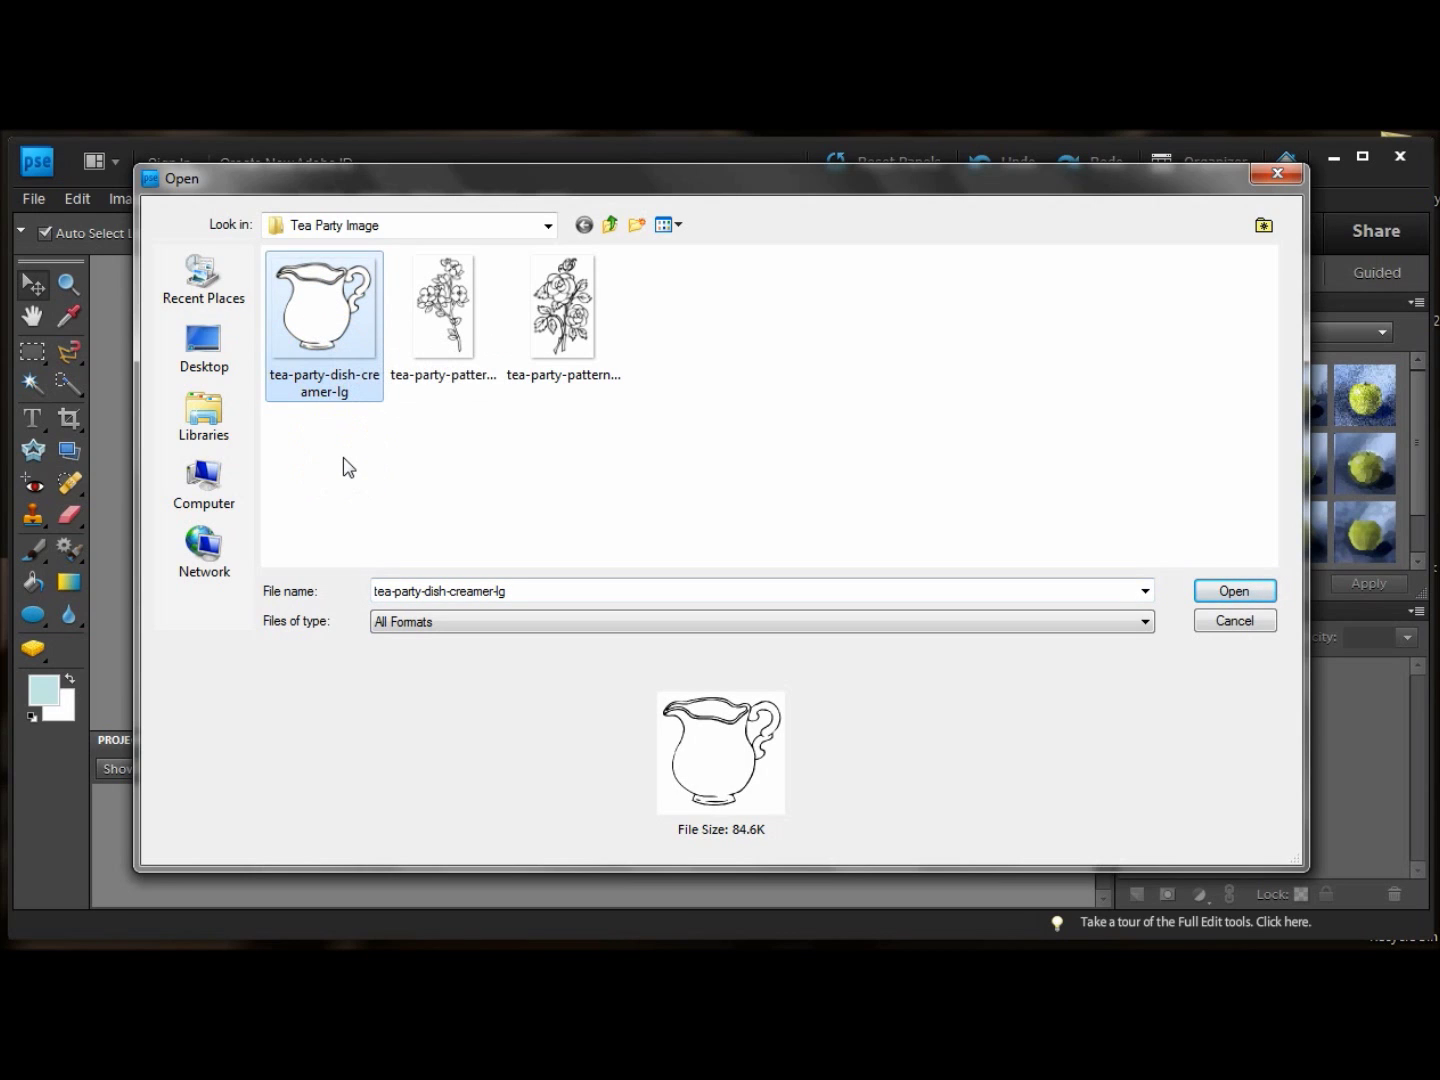
left_click_drag(352, 461, 565, 323)
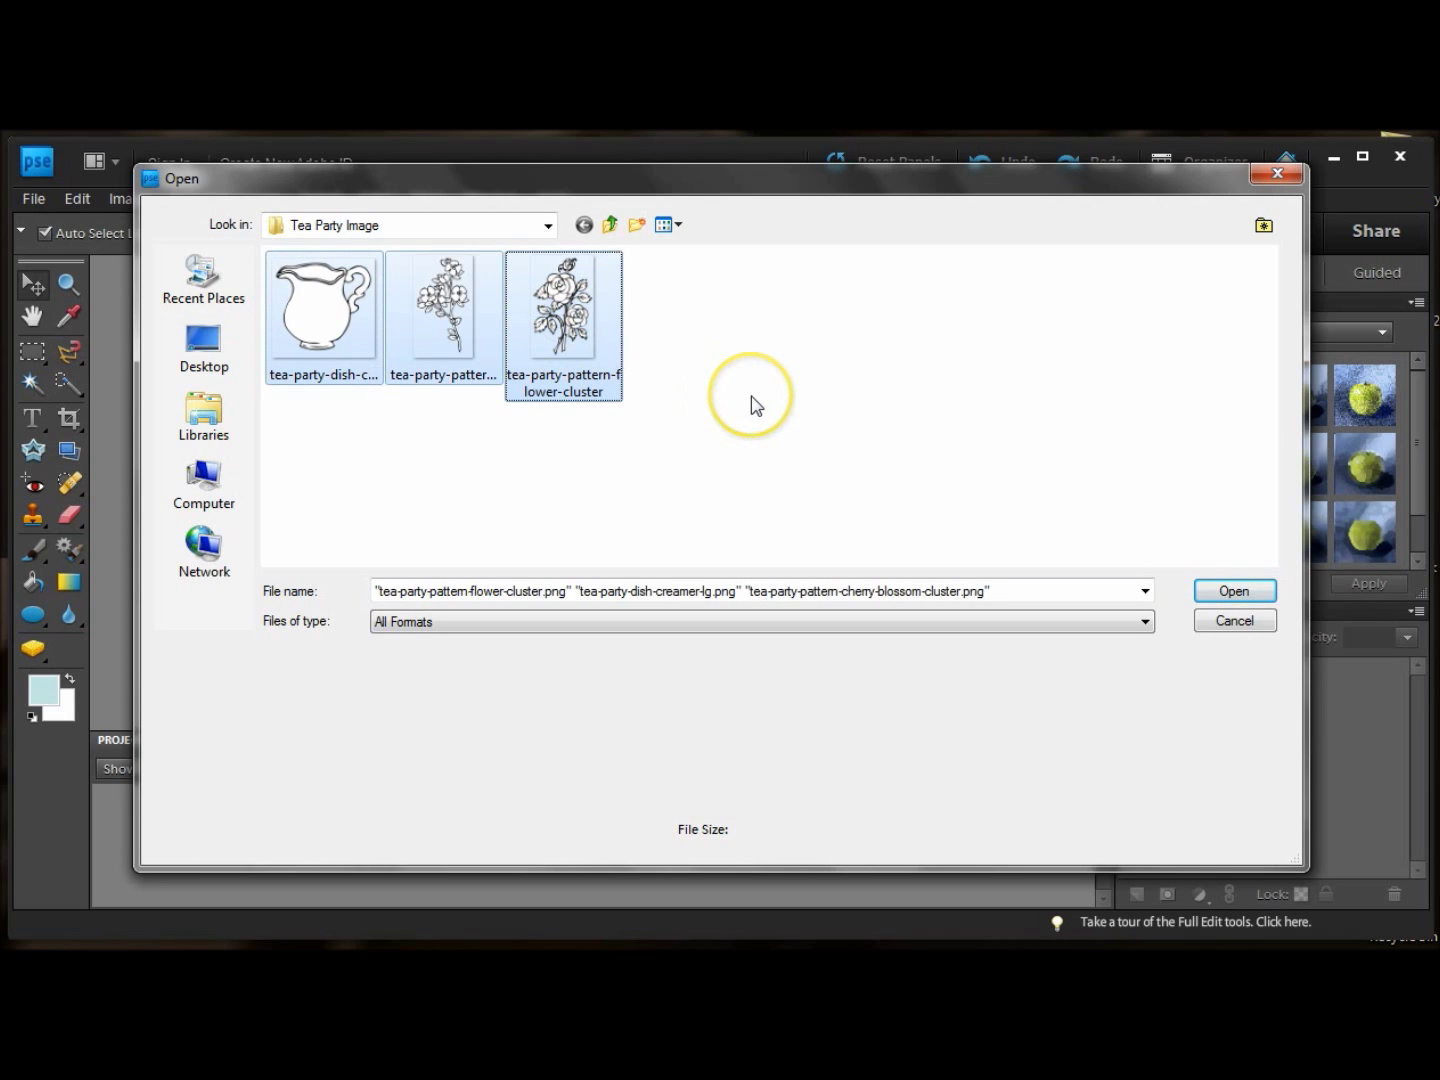
left_click(1234, 594)
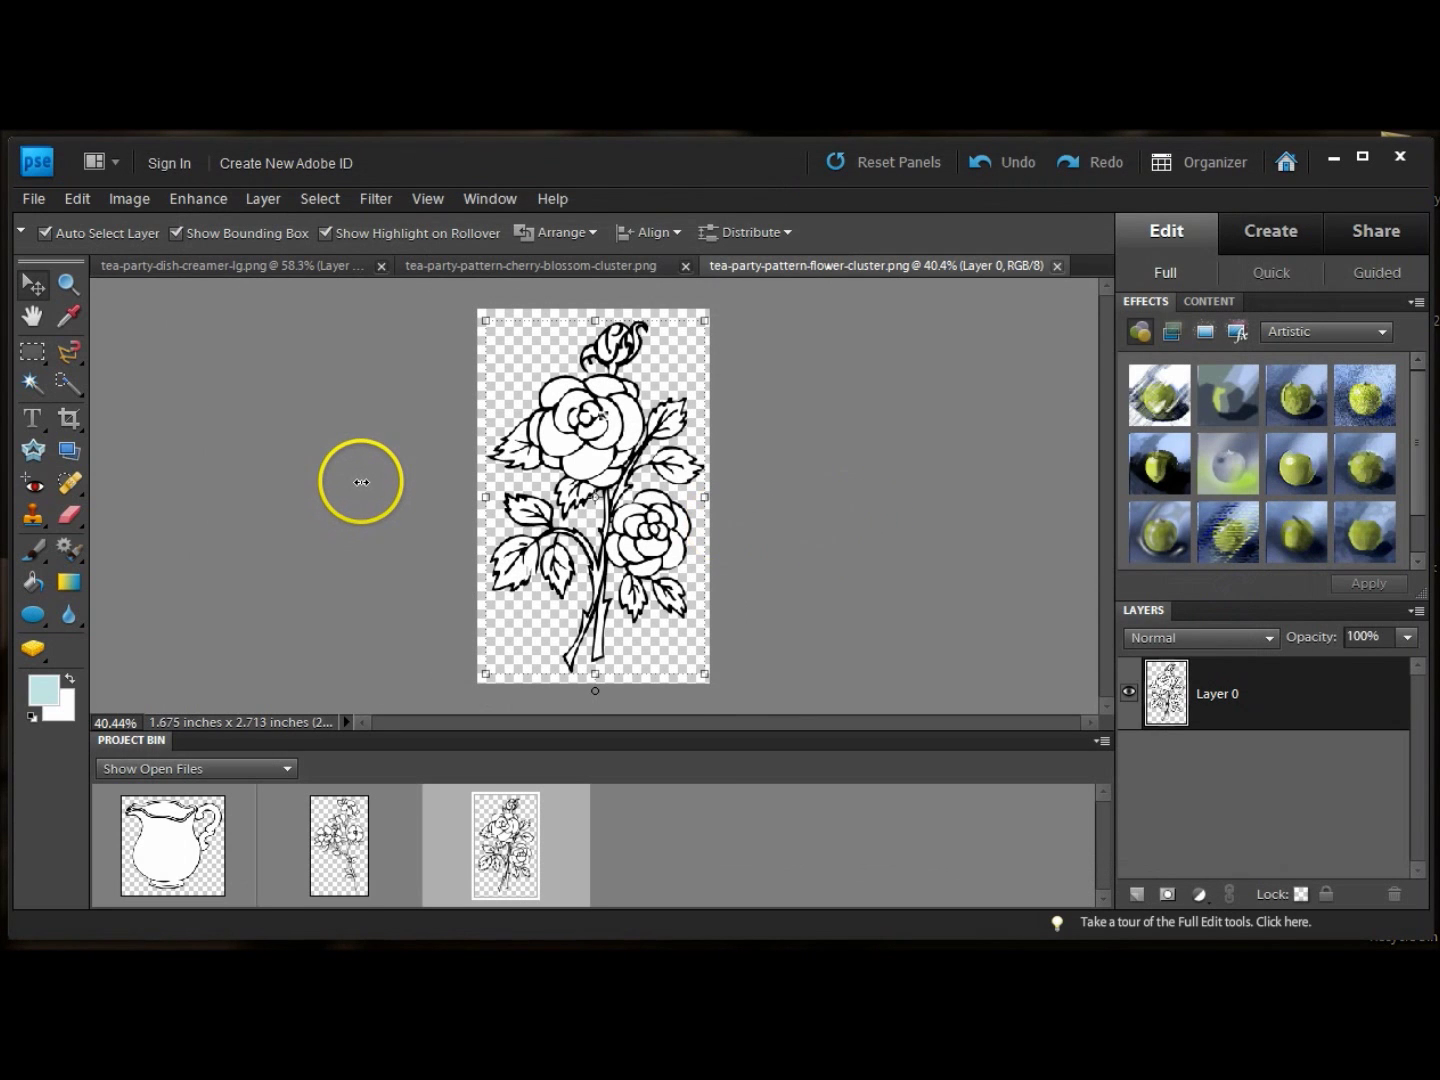
Create a blank file named Pitcher_of_Flowers, 11 x 11 inches at 72 pixels/inch, RGB Color, with a transparent background.
left_click(30, 199)
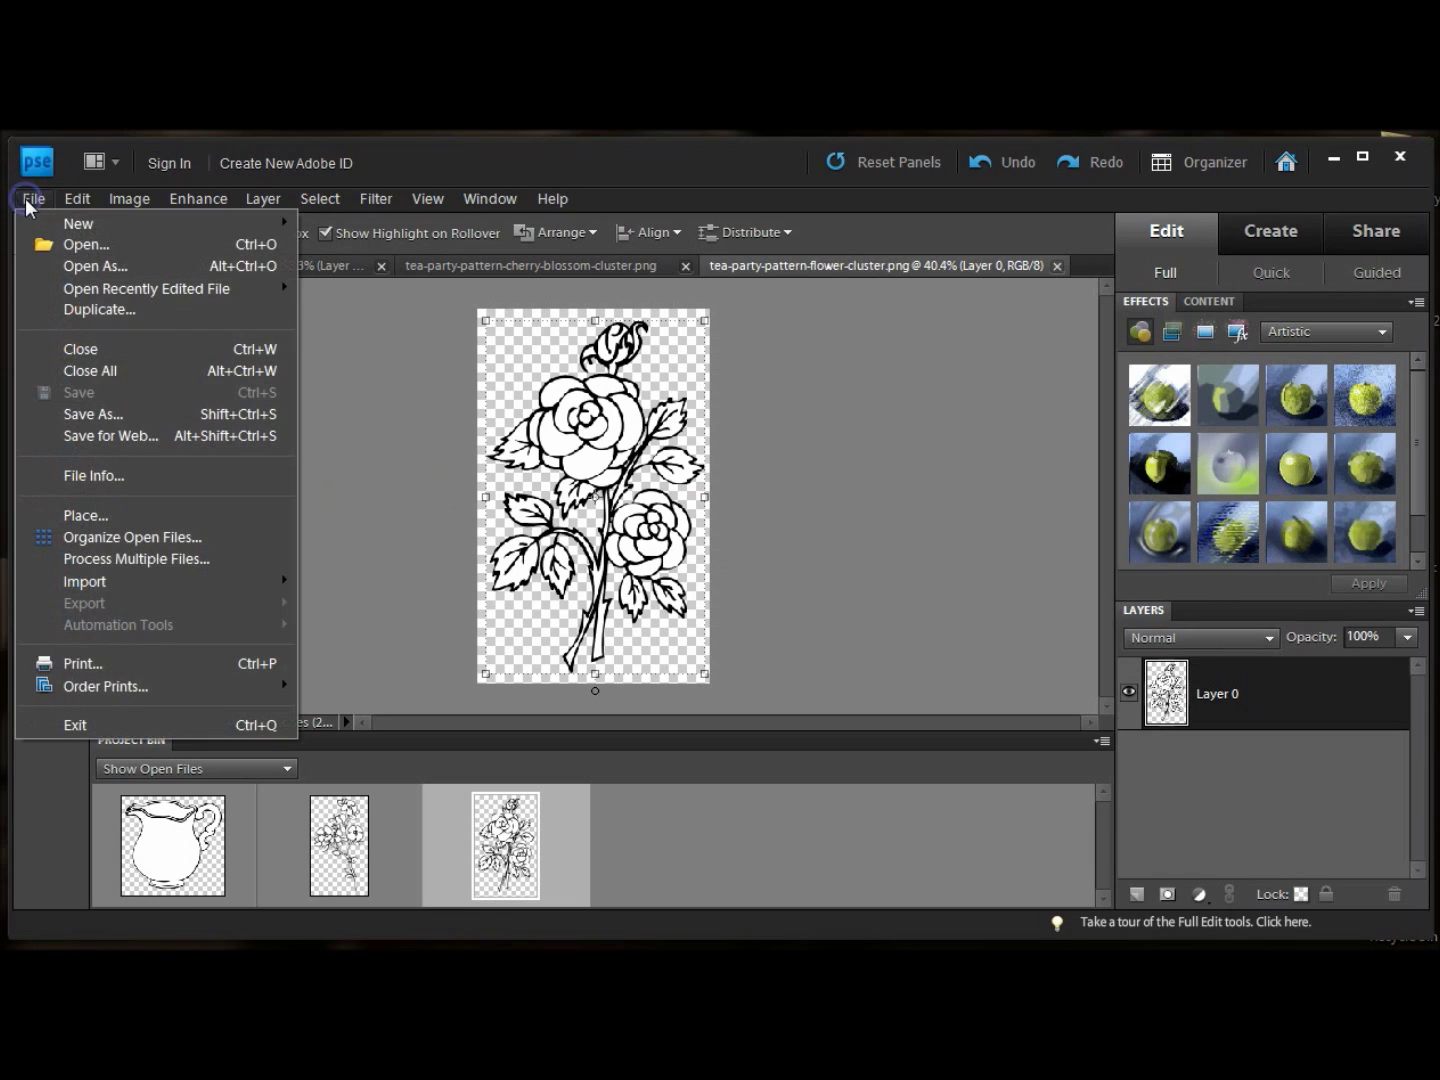
mouse_move(66, 230)
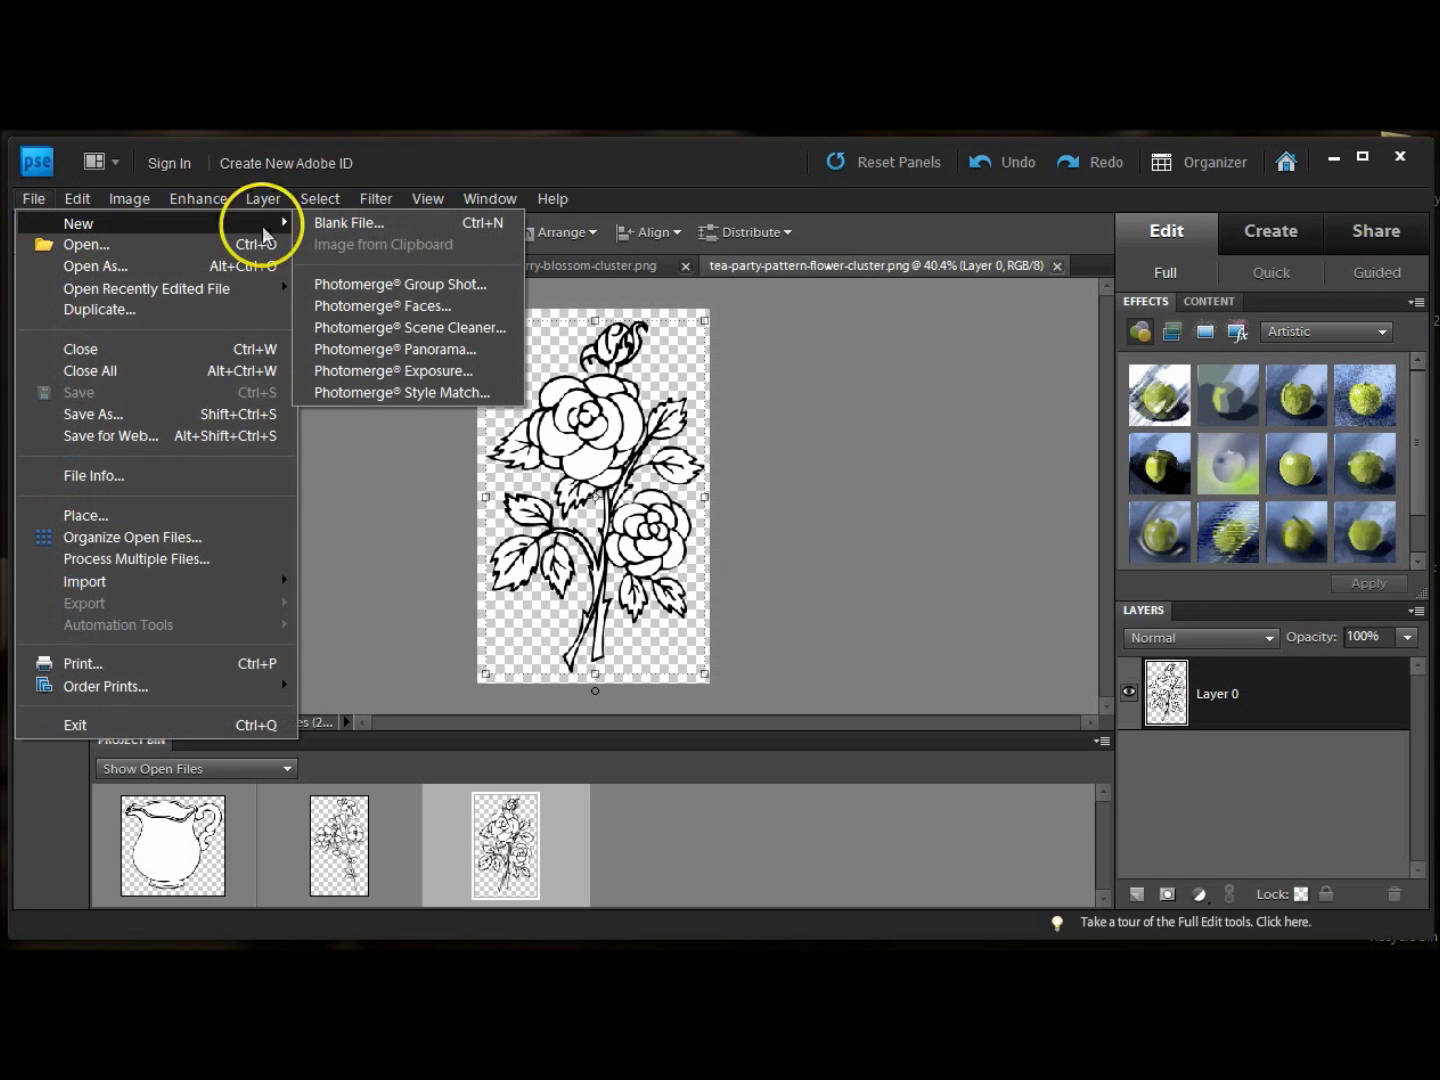
left_click(352, 221)
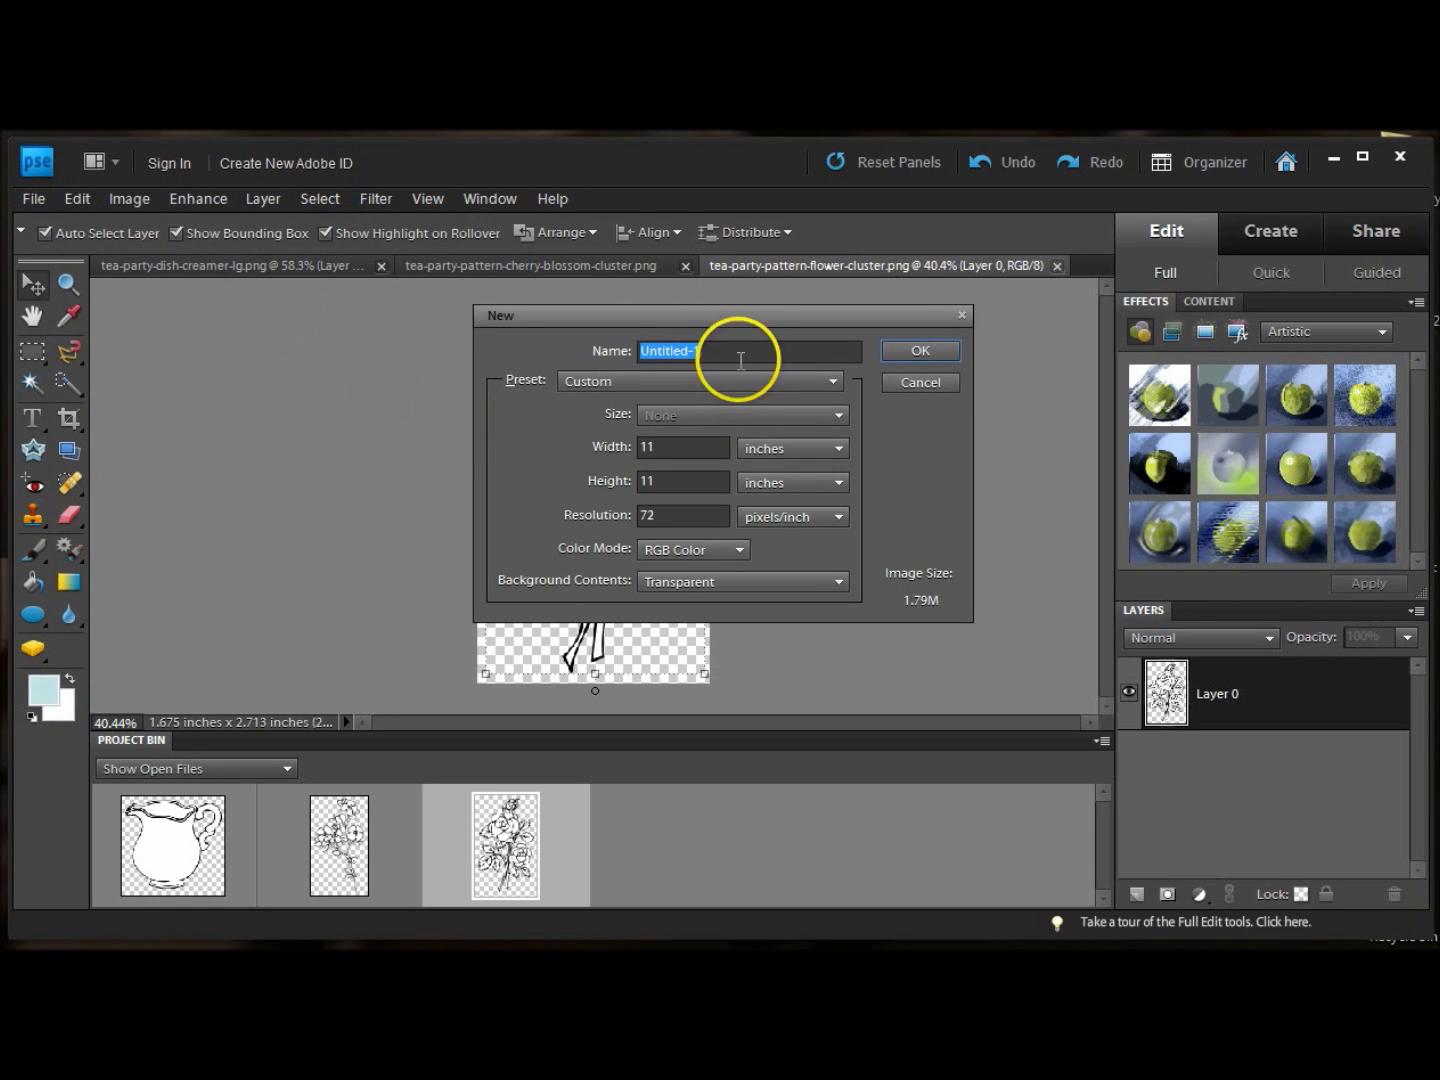
left_click_drag(734, 352, 608, 350)
type("Pitcher_of_Flowers")
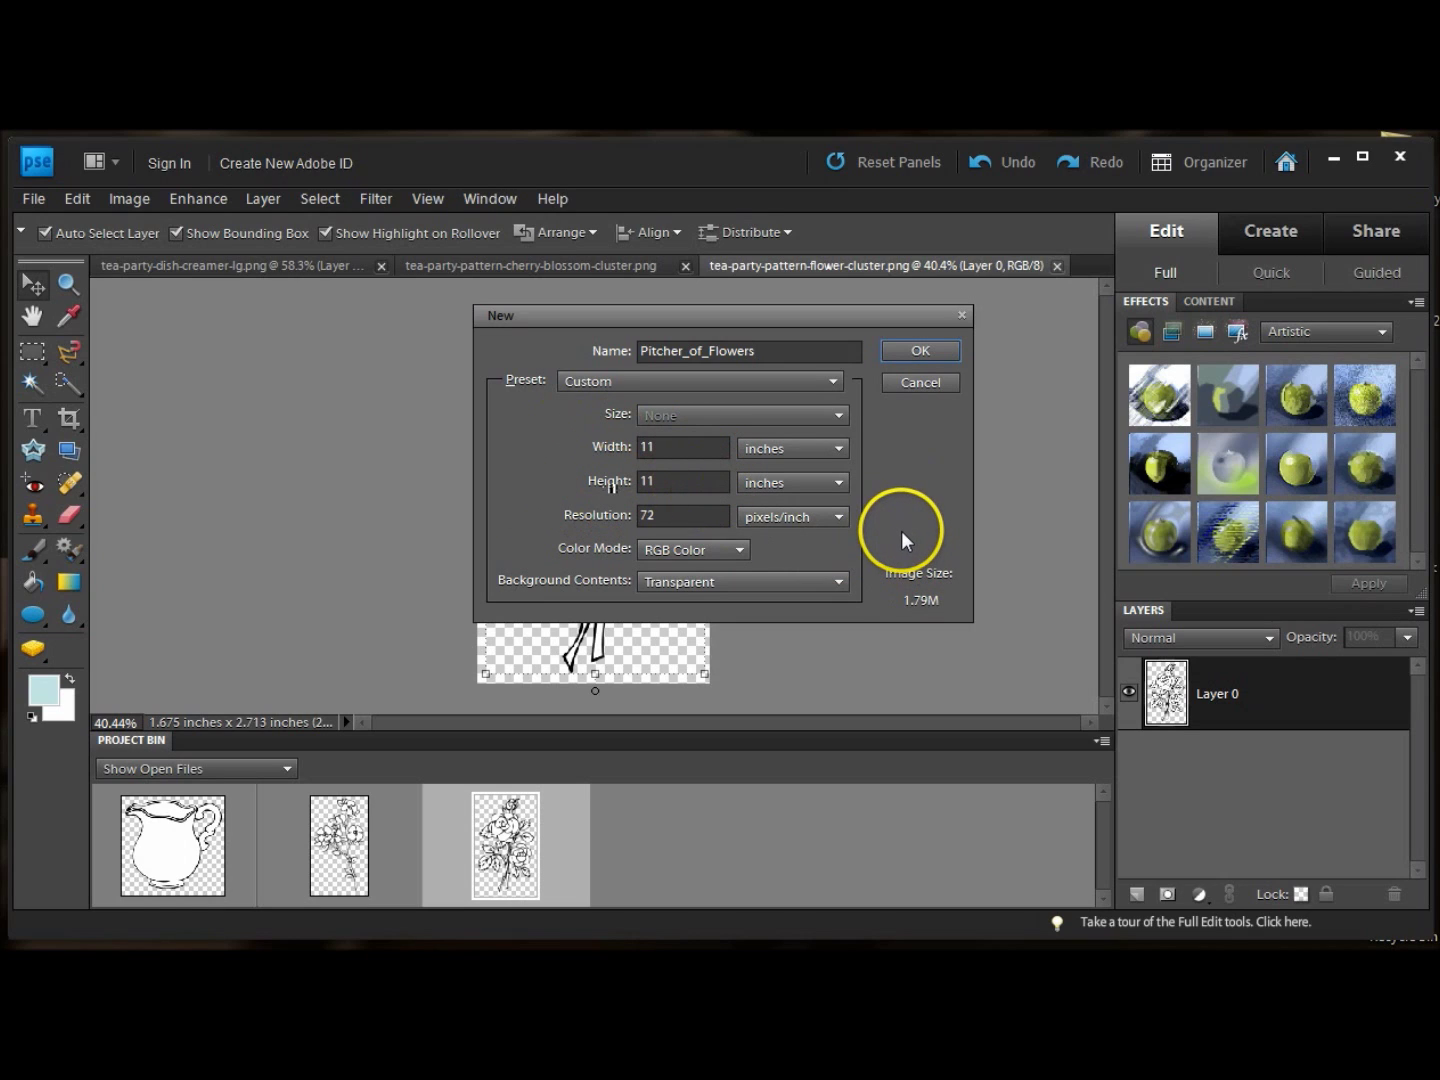
left_click(841, 447)
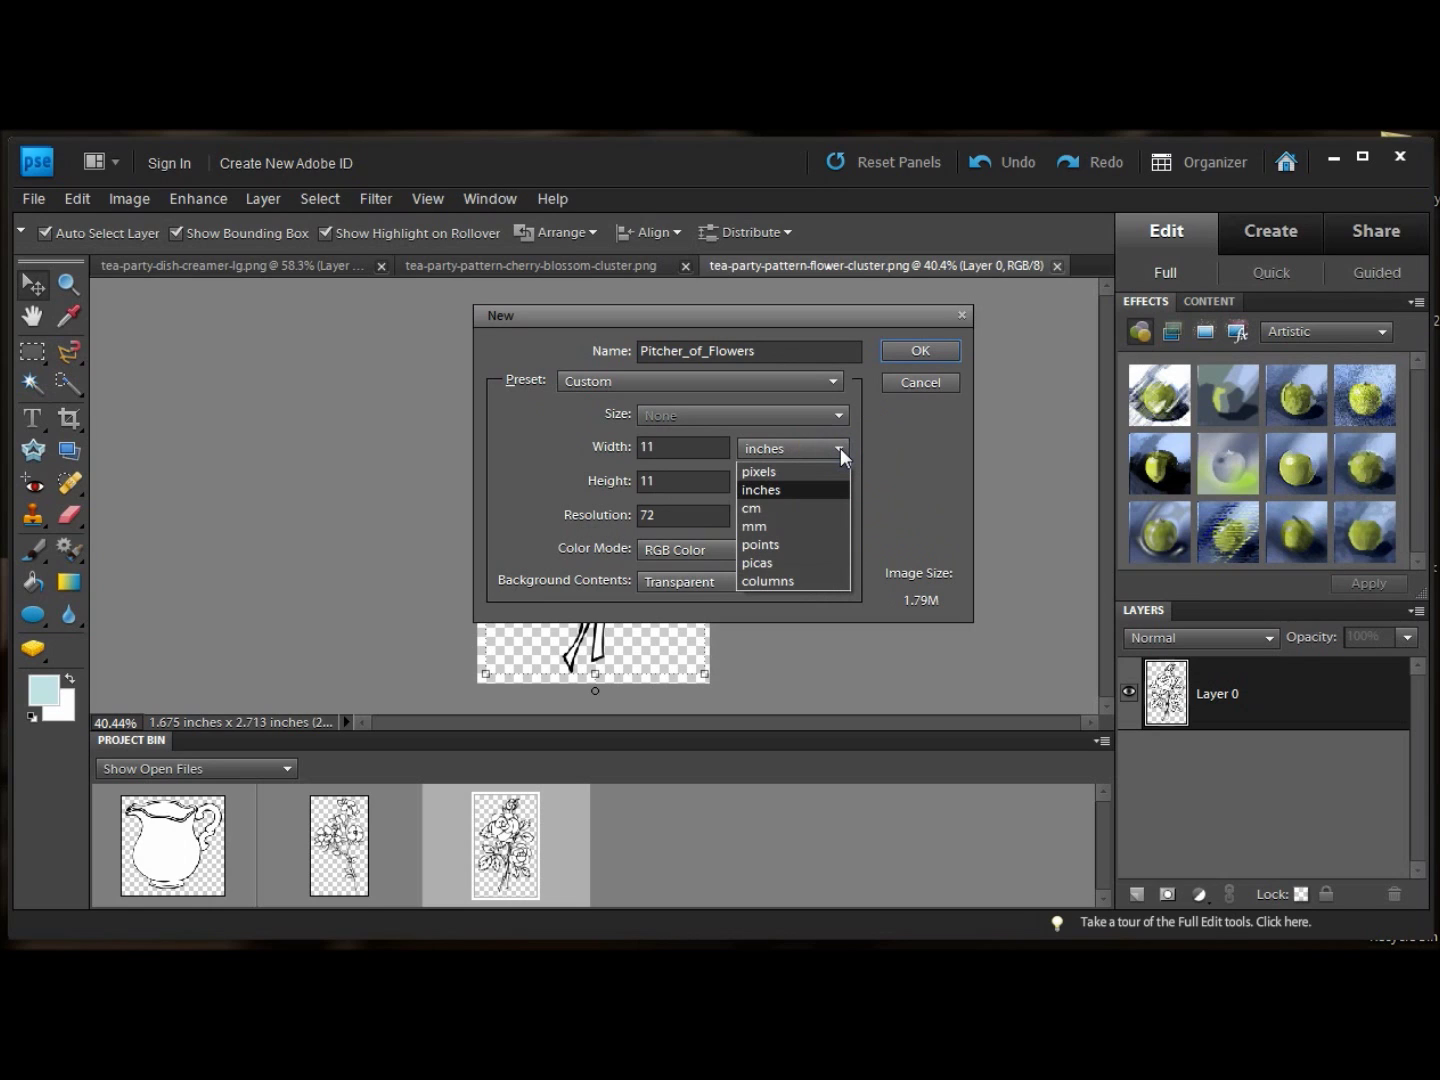
left_click(884, 458)
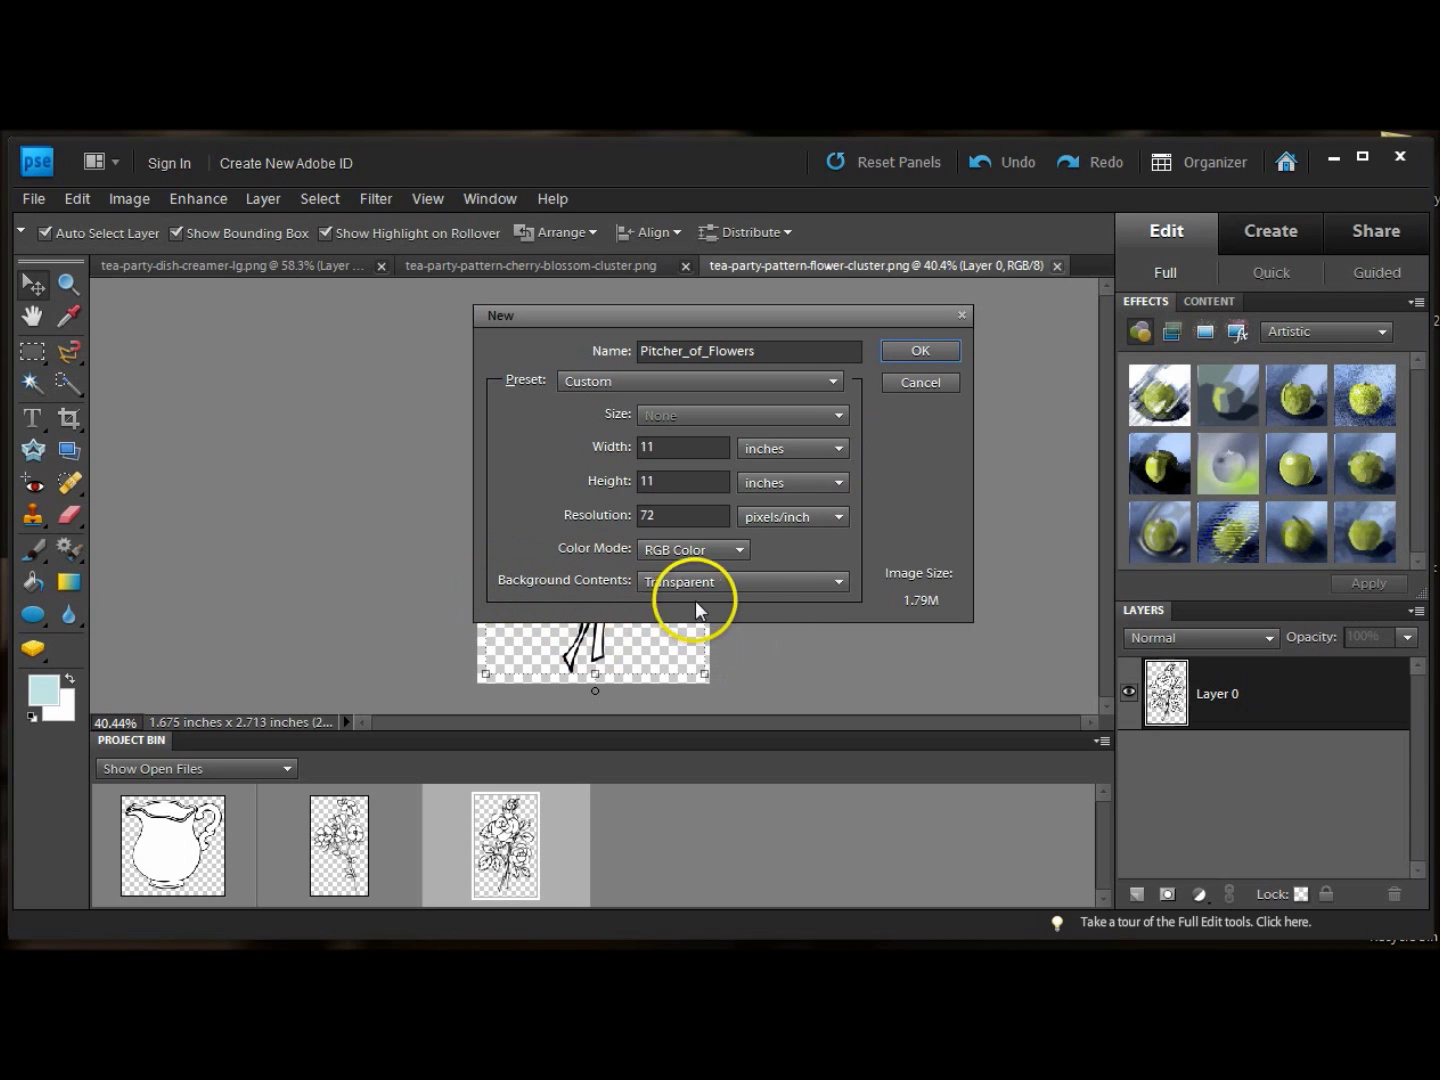
left_click(939, 349)
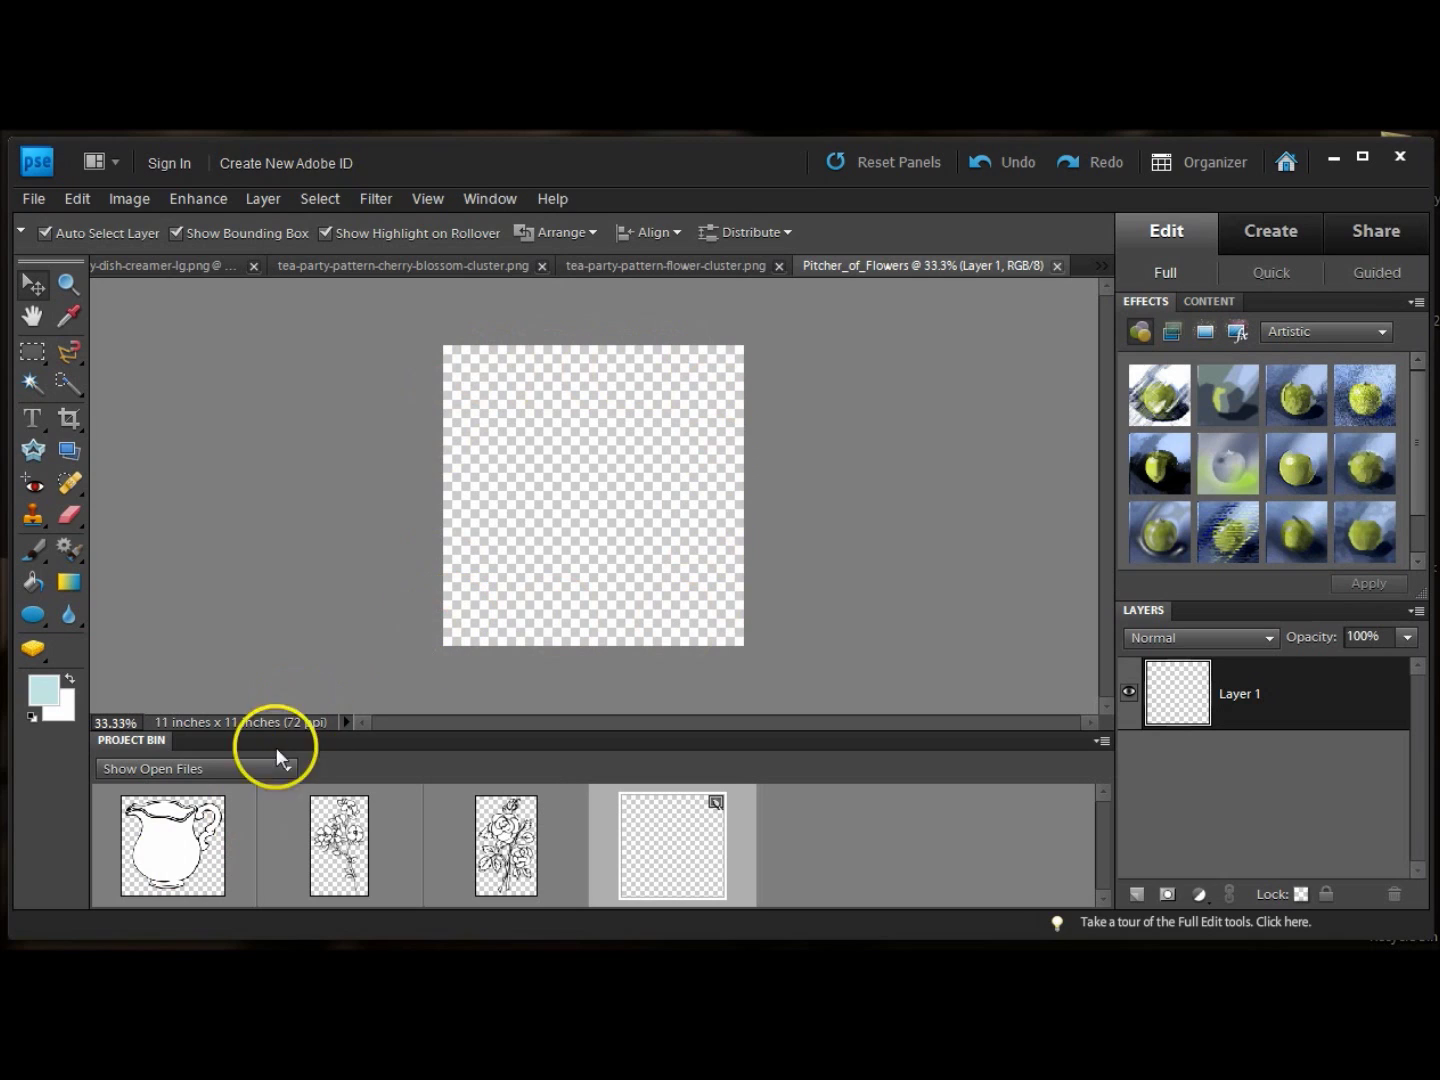
Place the creamer image in the new document, scaled to about 62% and positioned at the bottom centre of the canvas.
left_click_drag(174, 851, 592, 557)
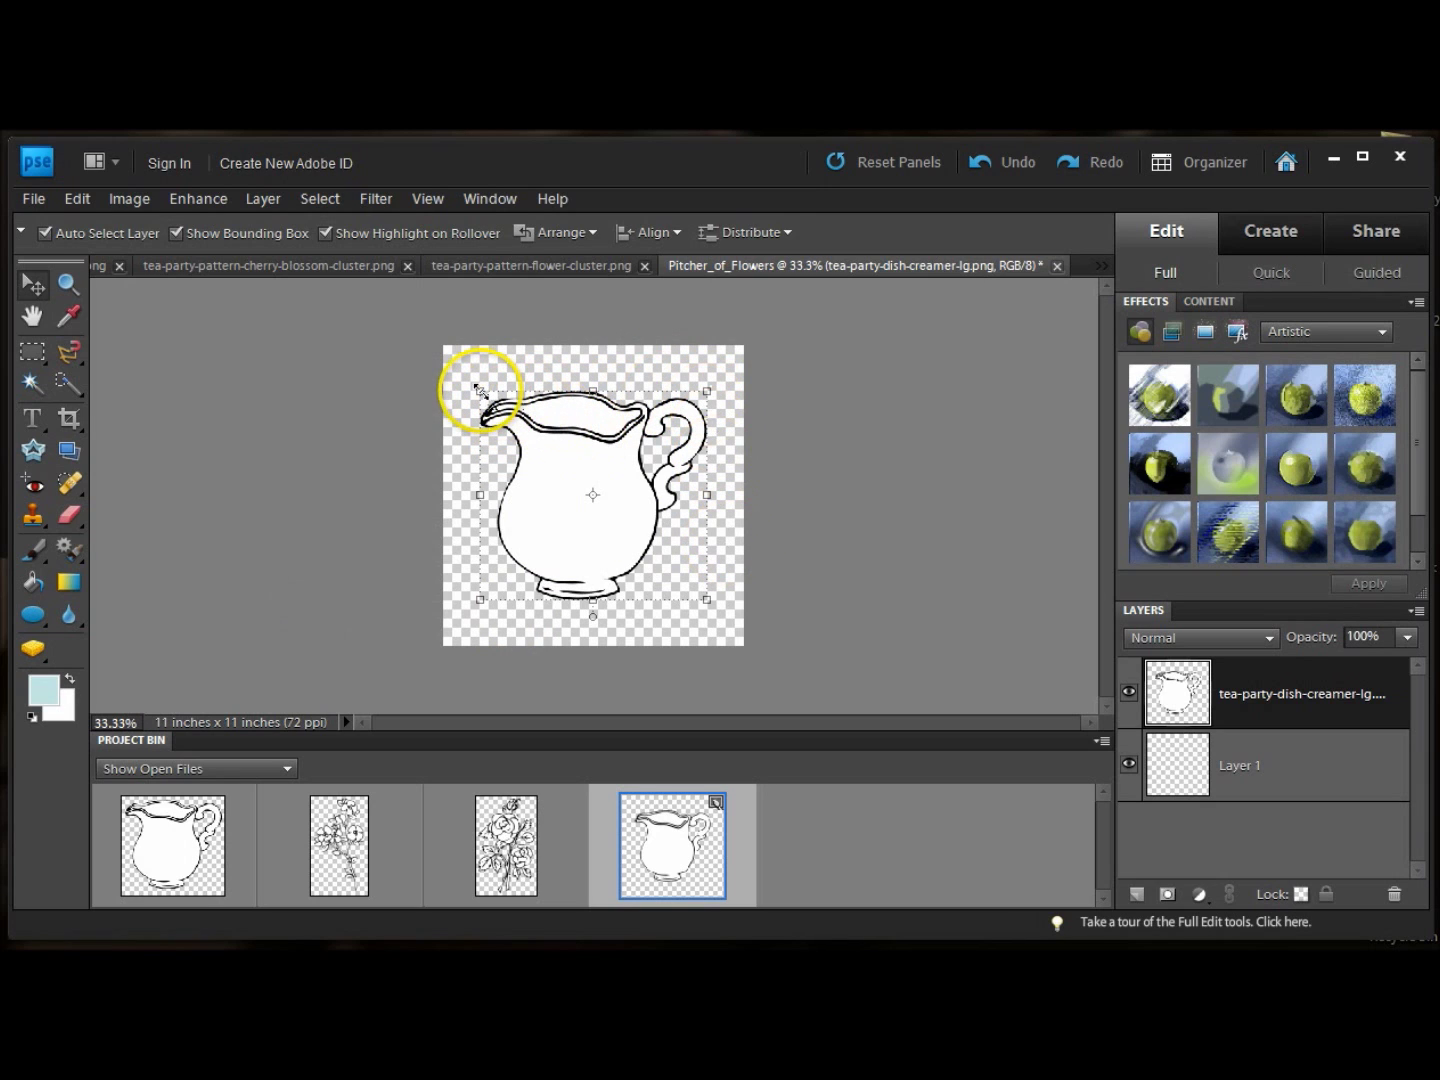
left_click_drag(478, 391, 527, 433)
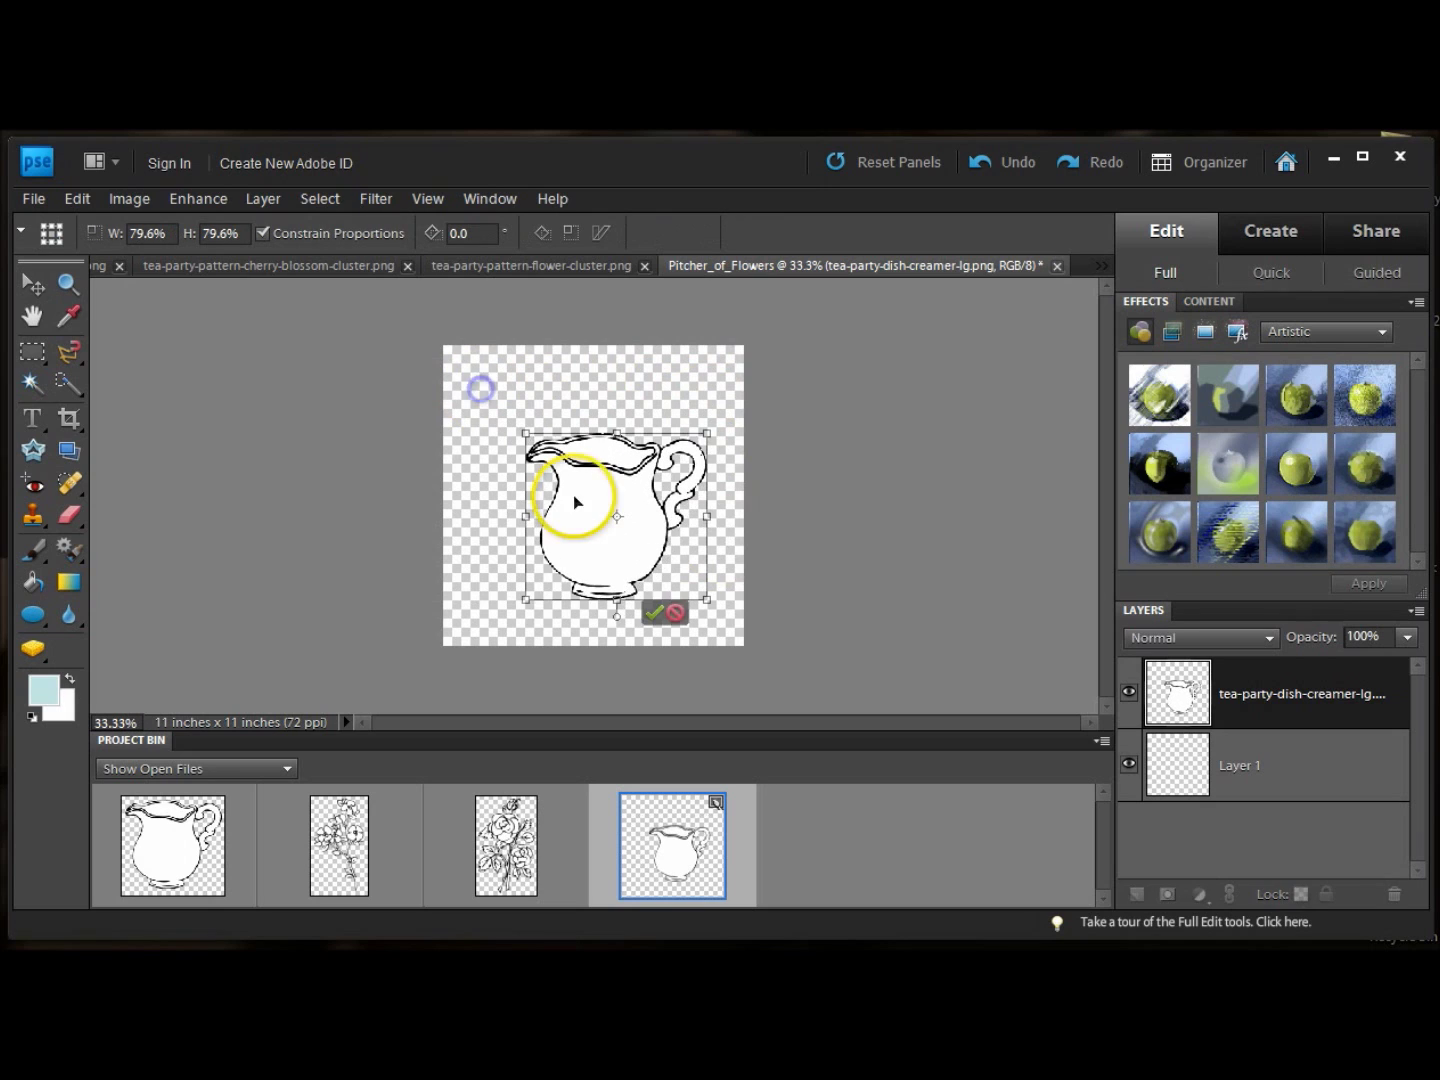
left_click_drag(624, 535, 604, 562)
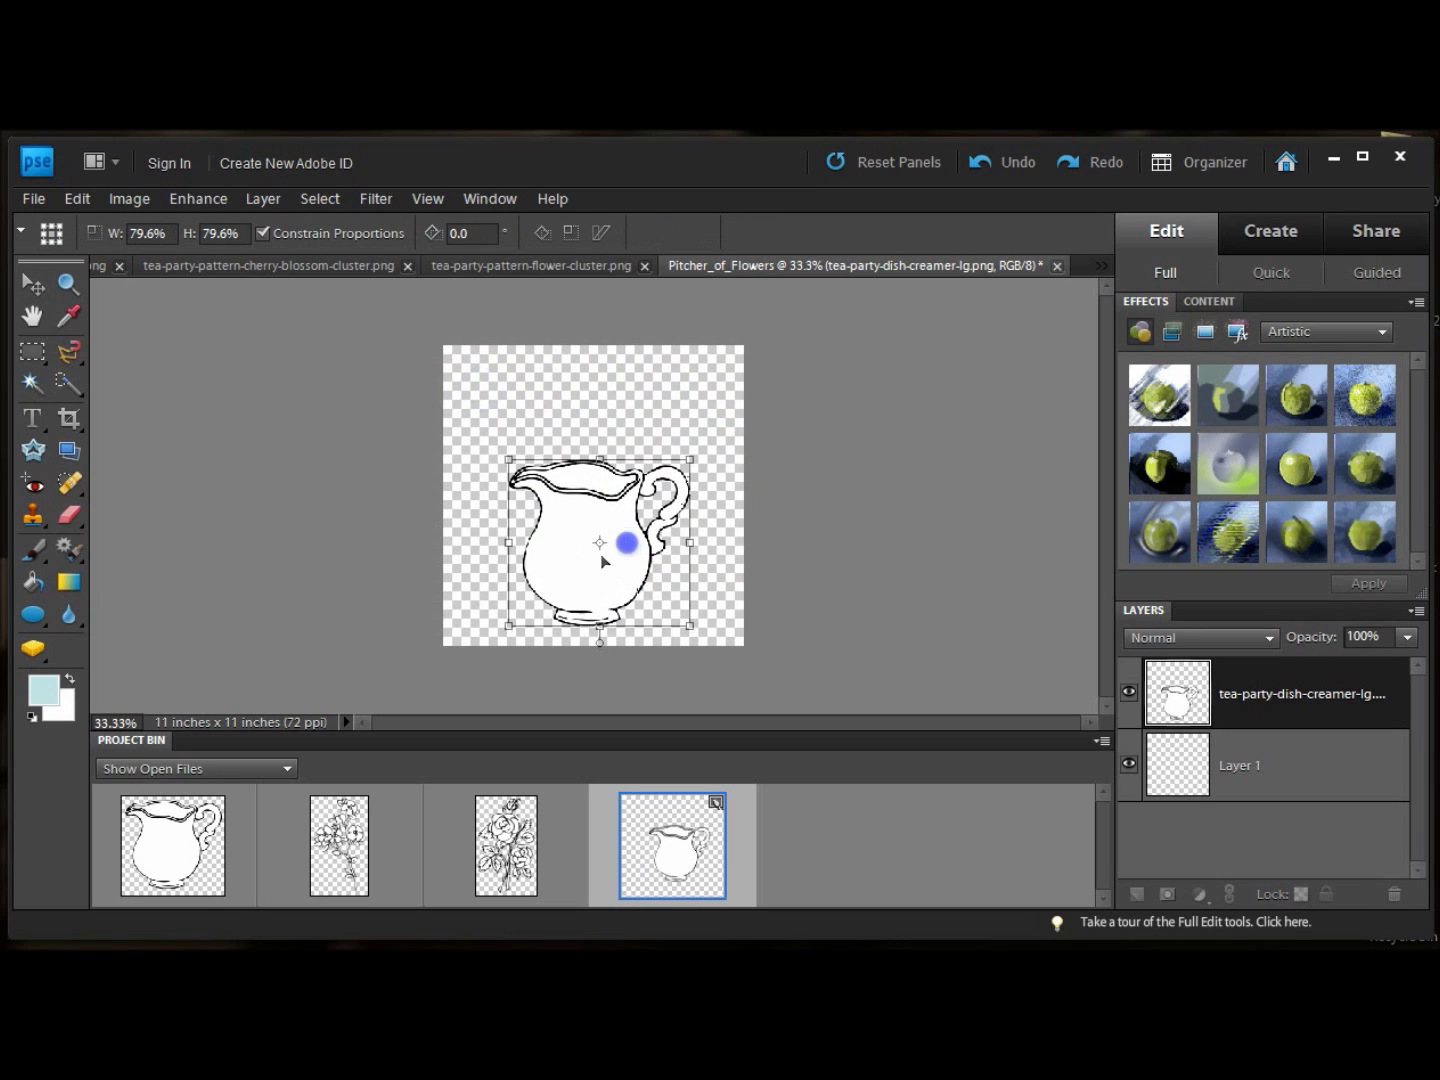
left_click_drag(509, 459, 538, 496)
mouse_move(611, 563)
left_mouse_down()
mouse_move(577, 563)
mouse_move(617, 572)
left_mouse_up()
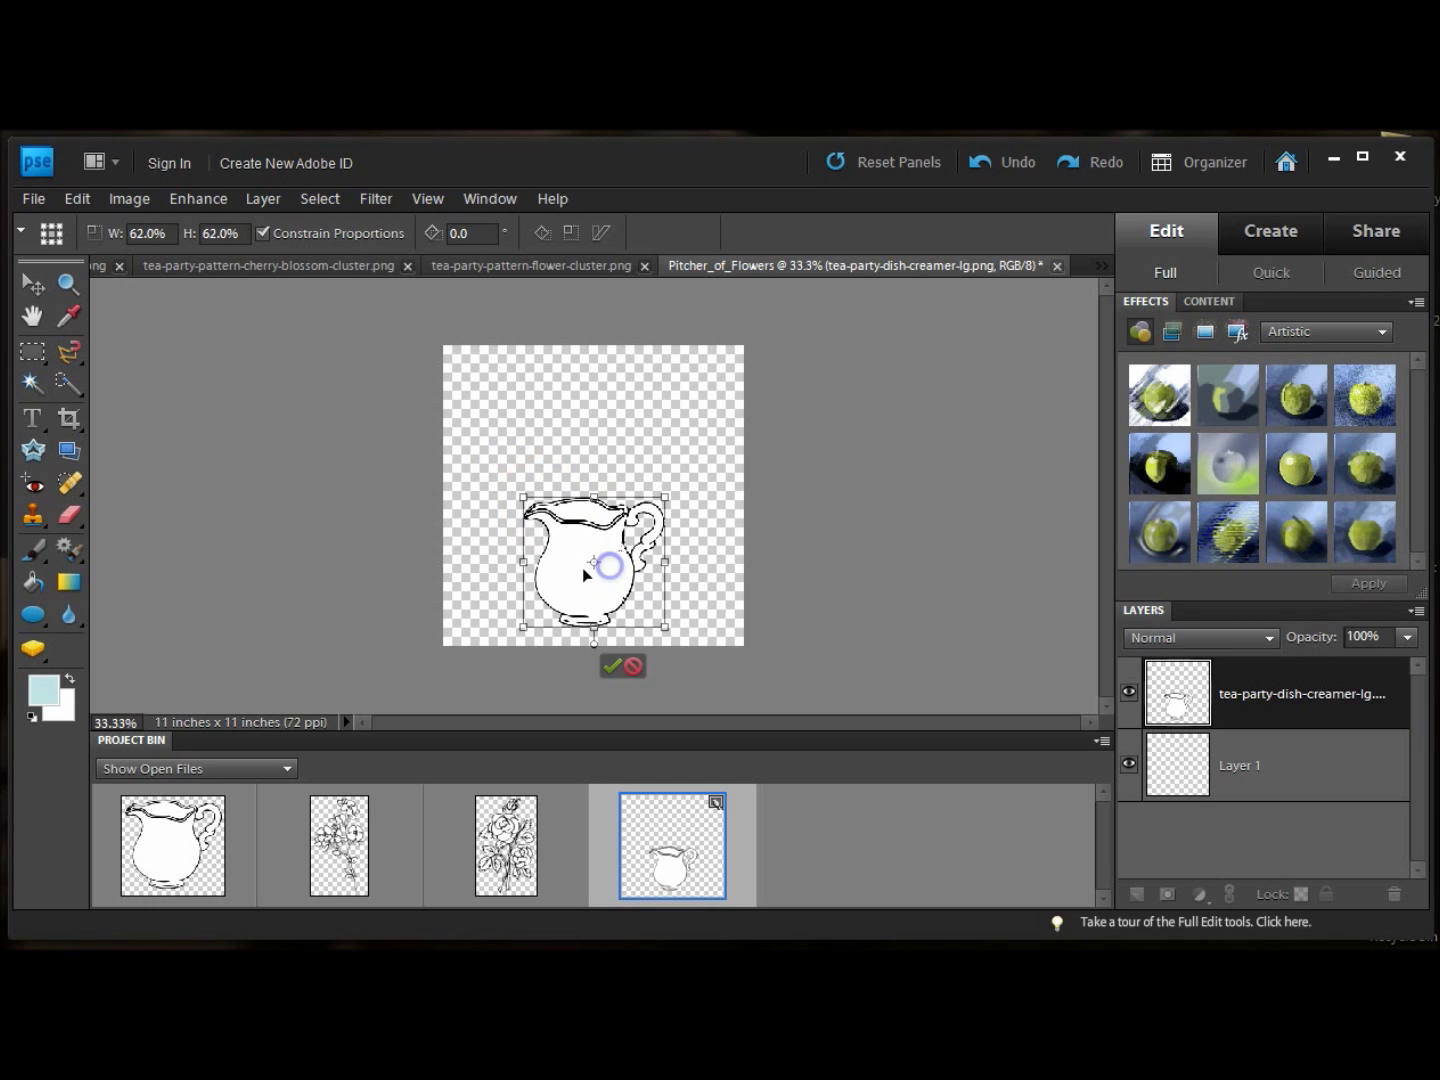
left_click(611, 668)
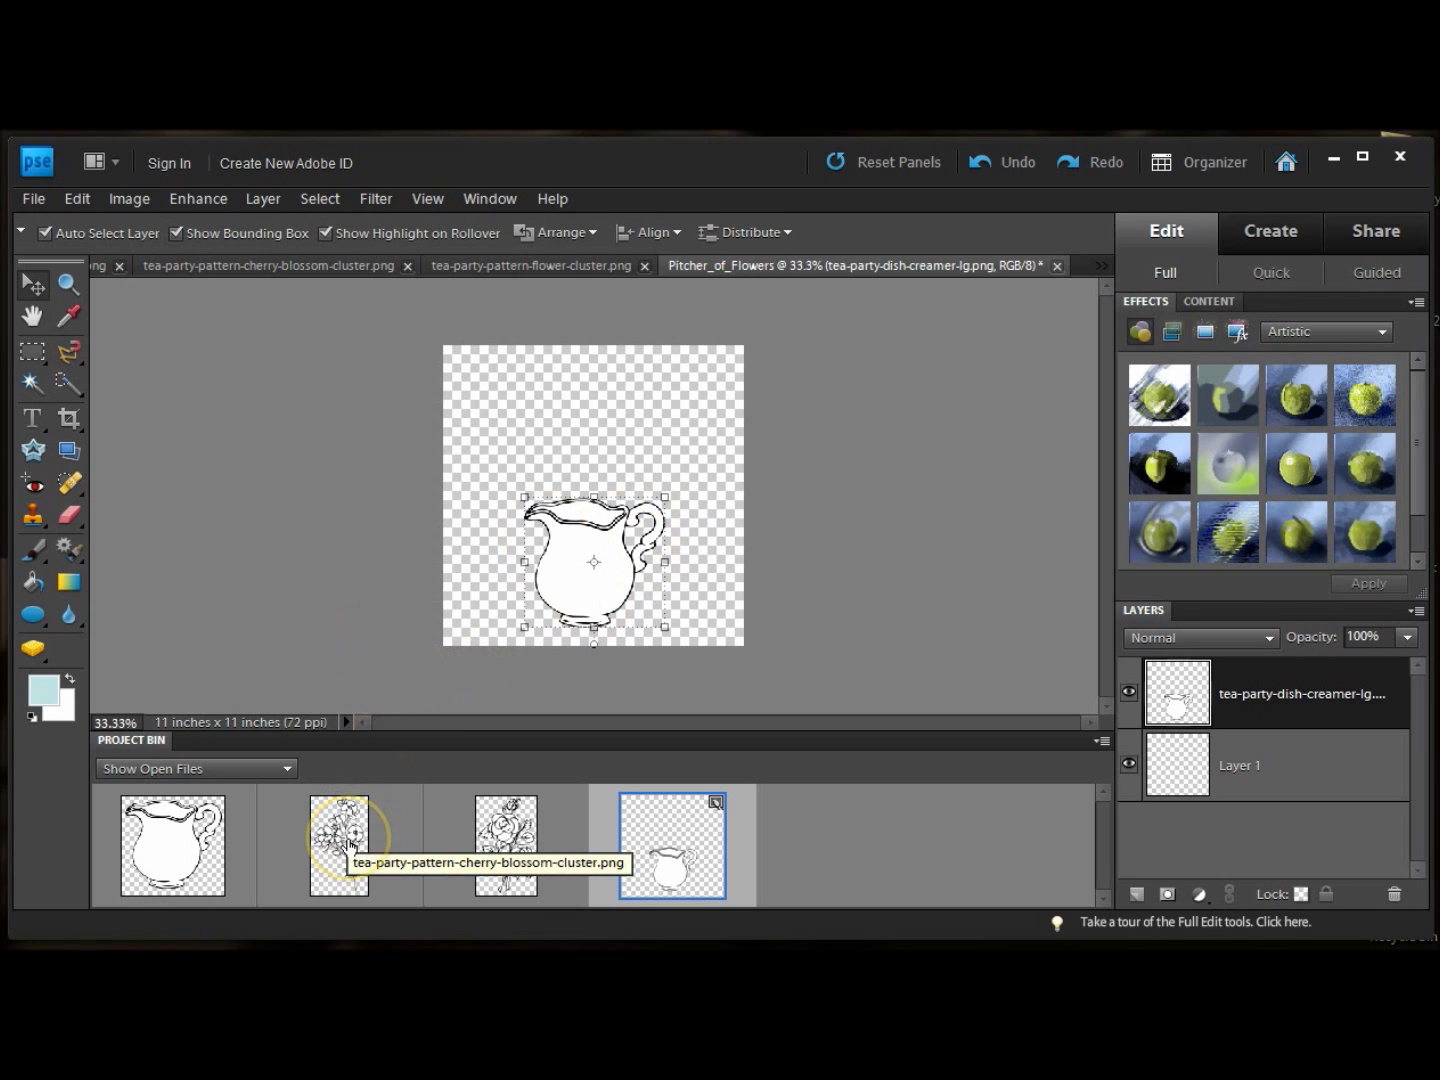
Add the cherry blossom cluster to the document, scaled to about 73% with its stem over the pitcher's opening.
left_click(347, 846)
left_click_drag(346, 846, 509, 540)
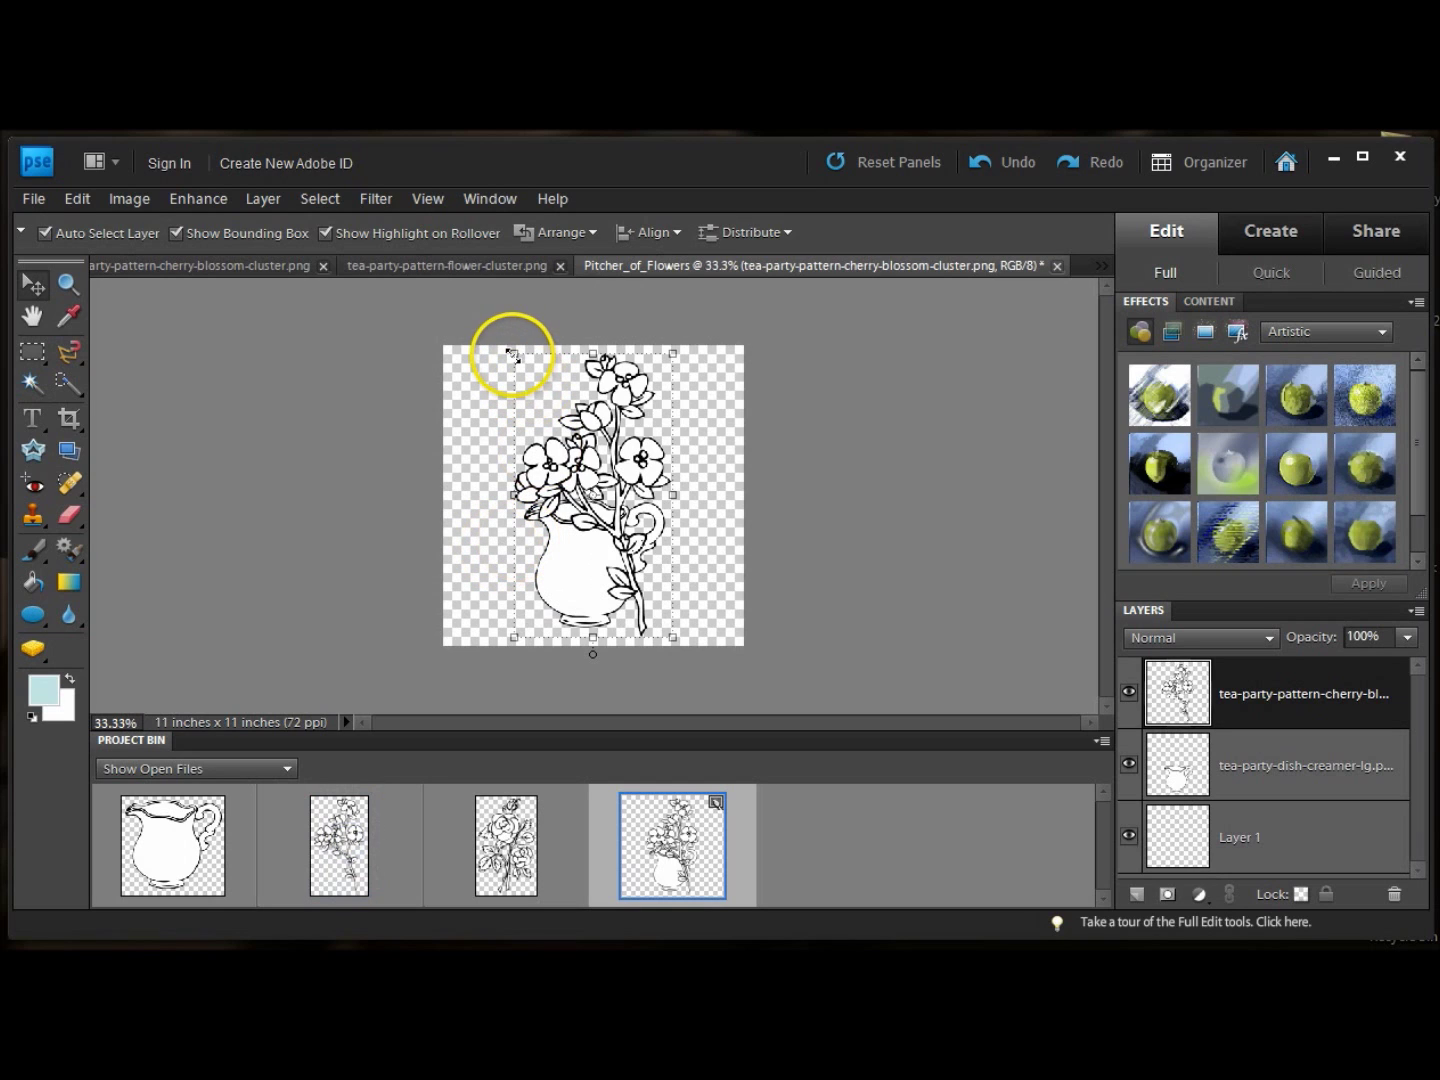
left_click_drag(513, 354, 517, 361)
left_click_drag(611, 478, 623, 488)
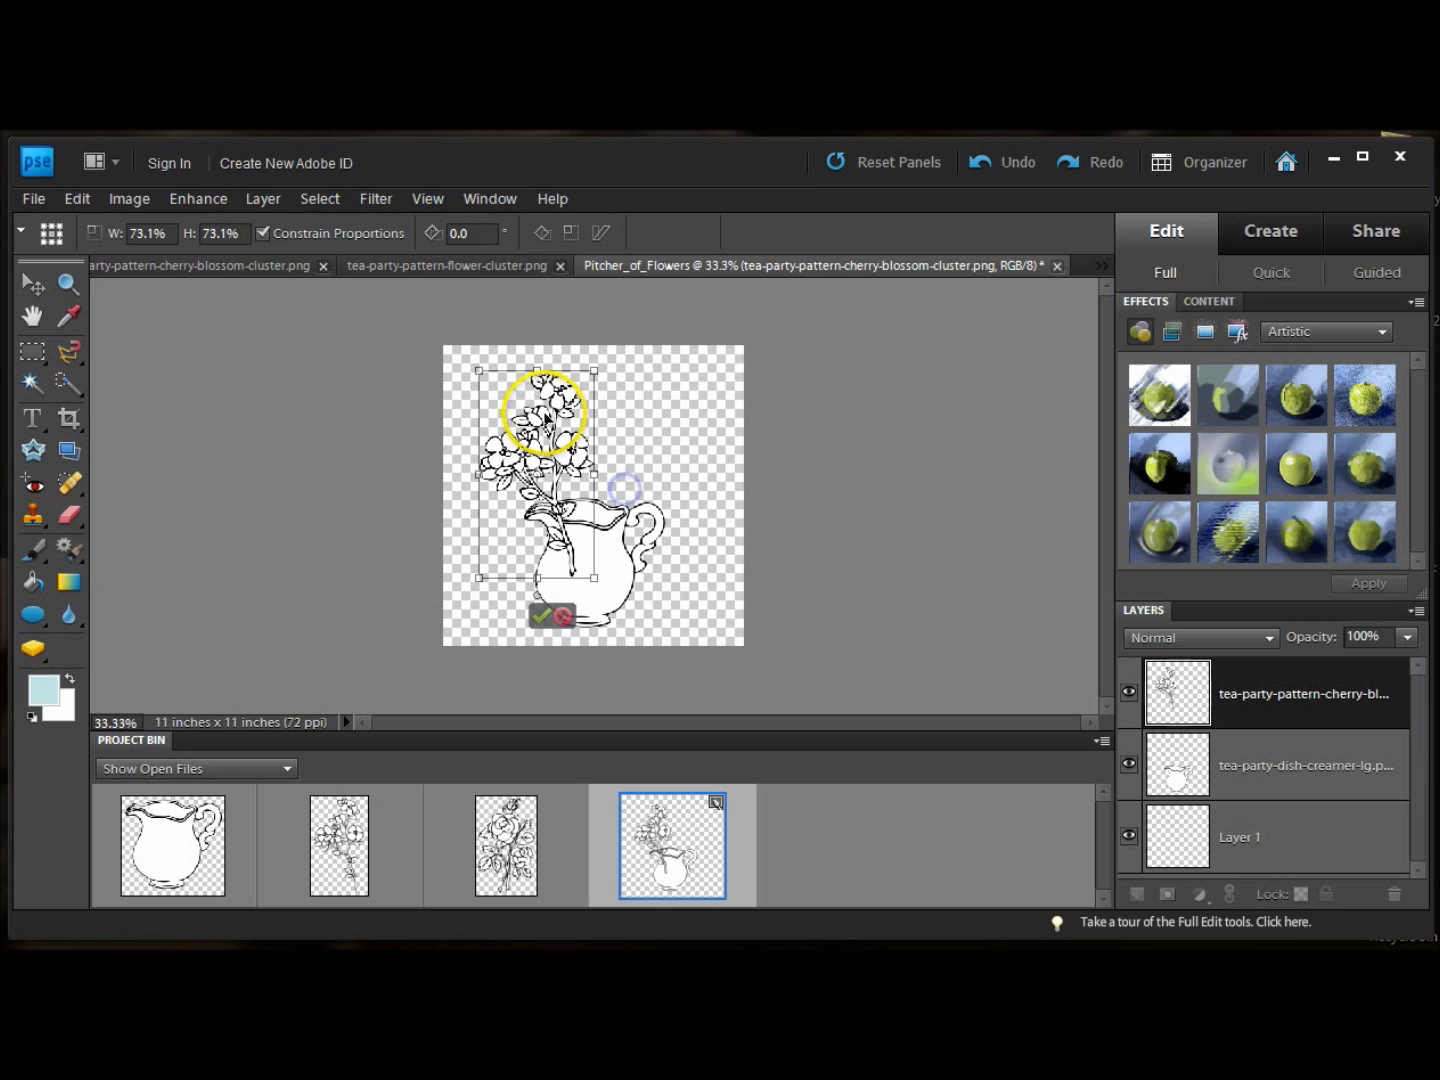
left_click(565, 479)
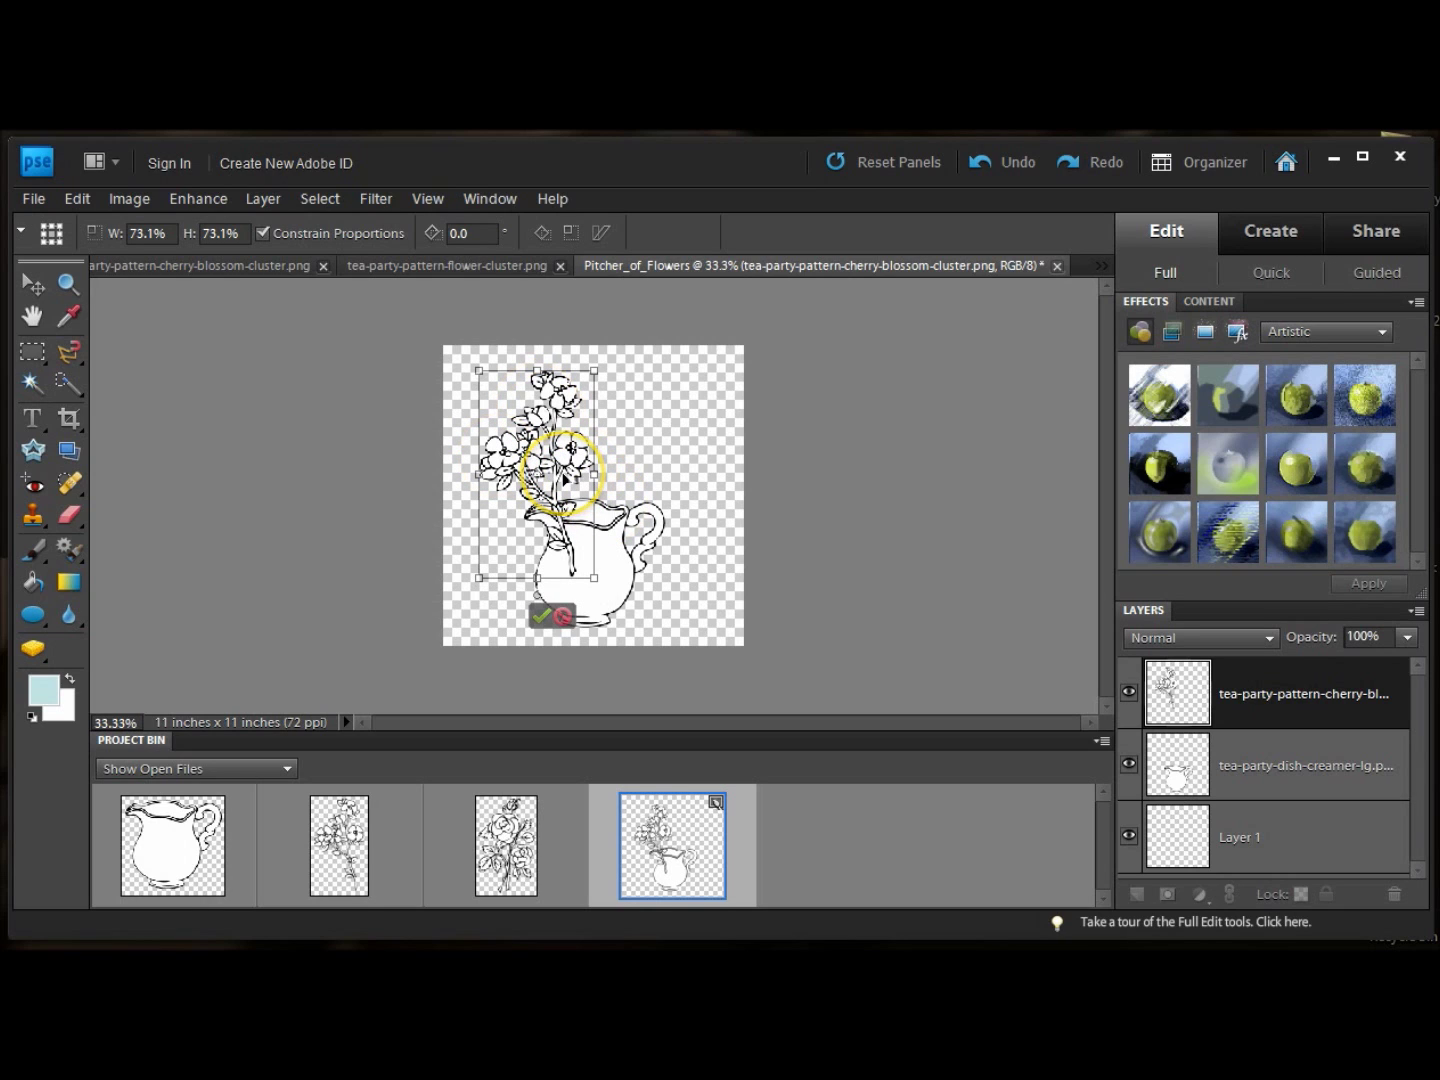
left_click(545, 426)
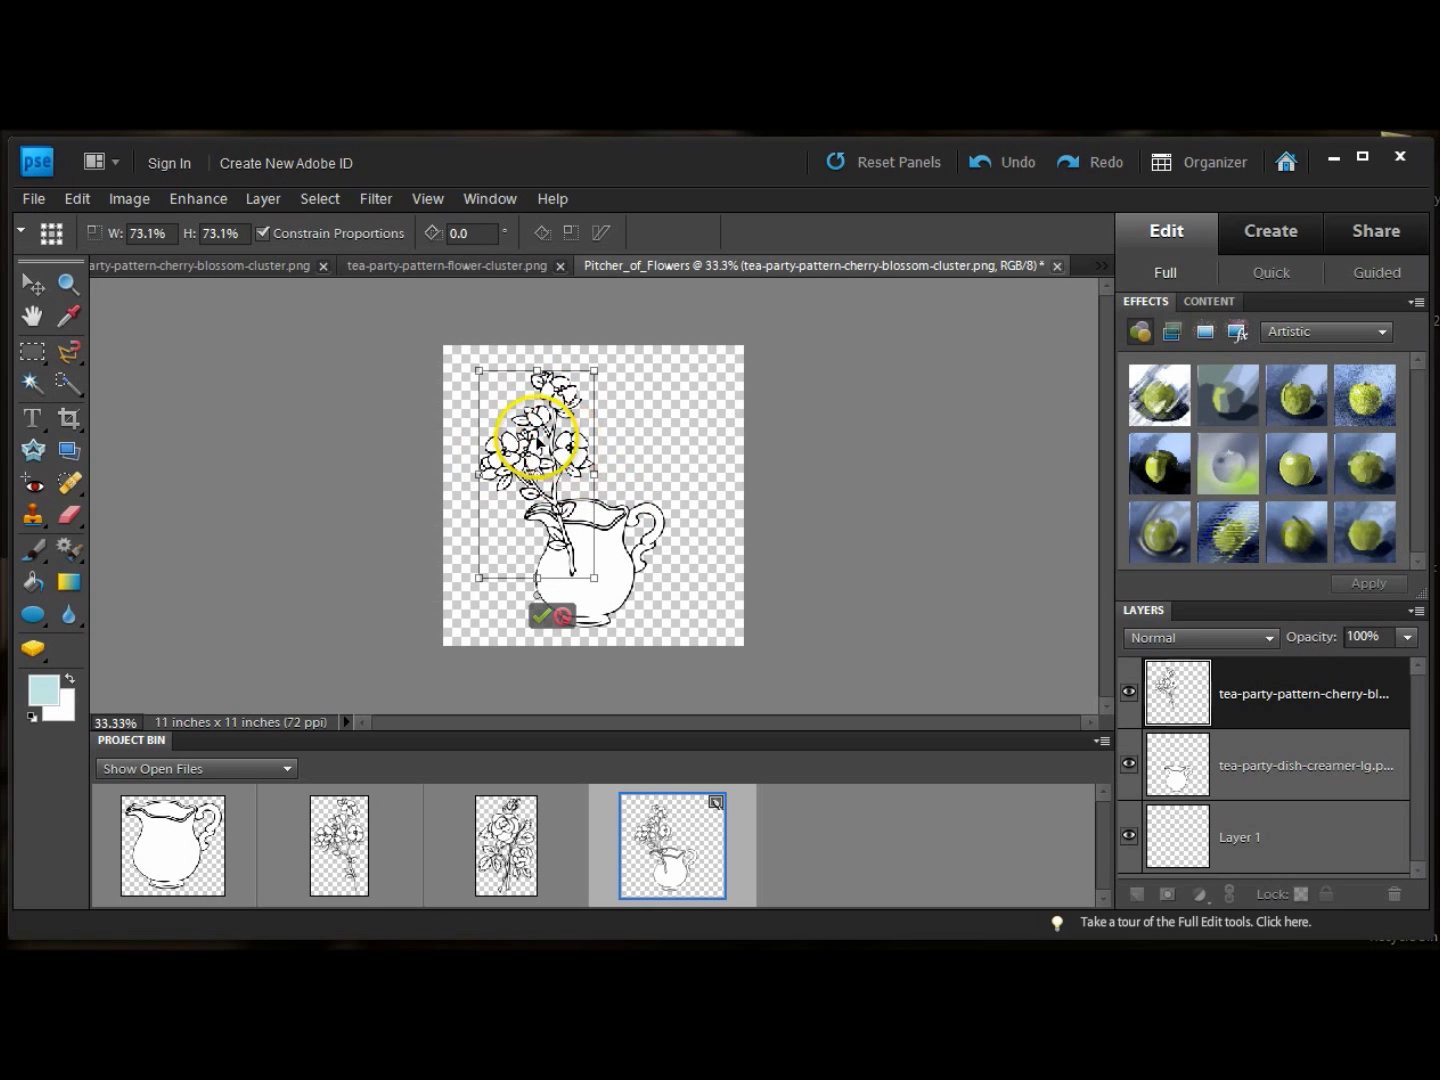
Rotate the cherry blossom cluster about -8.8 degrees so its stem angles into the pitcher, and apply the transformation.
left_click(536, 589)
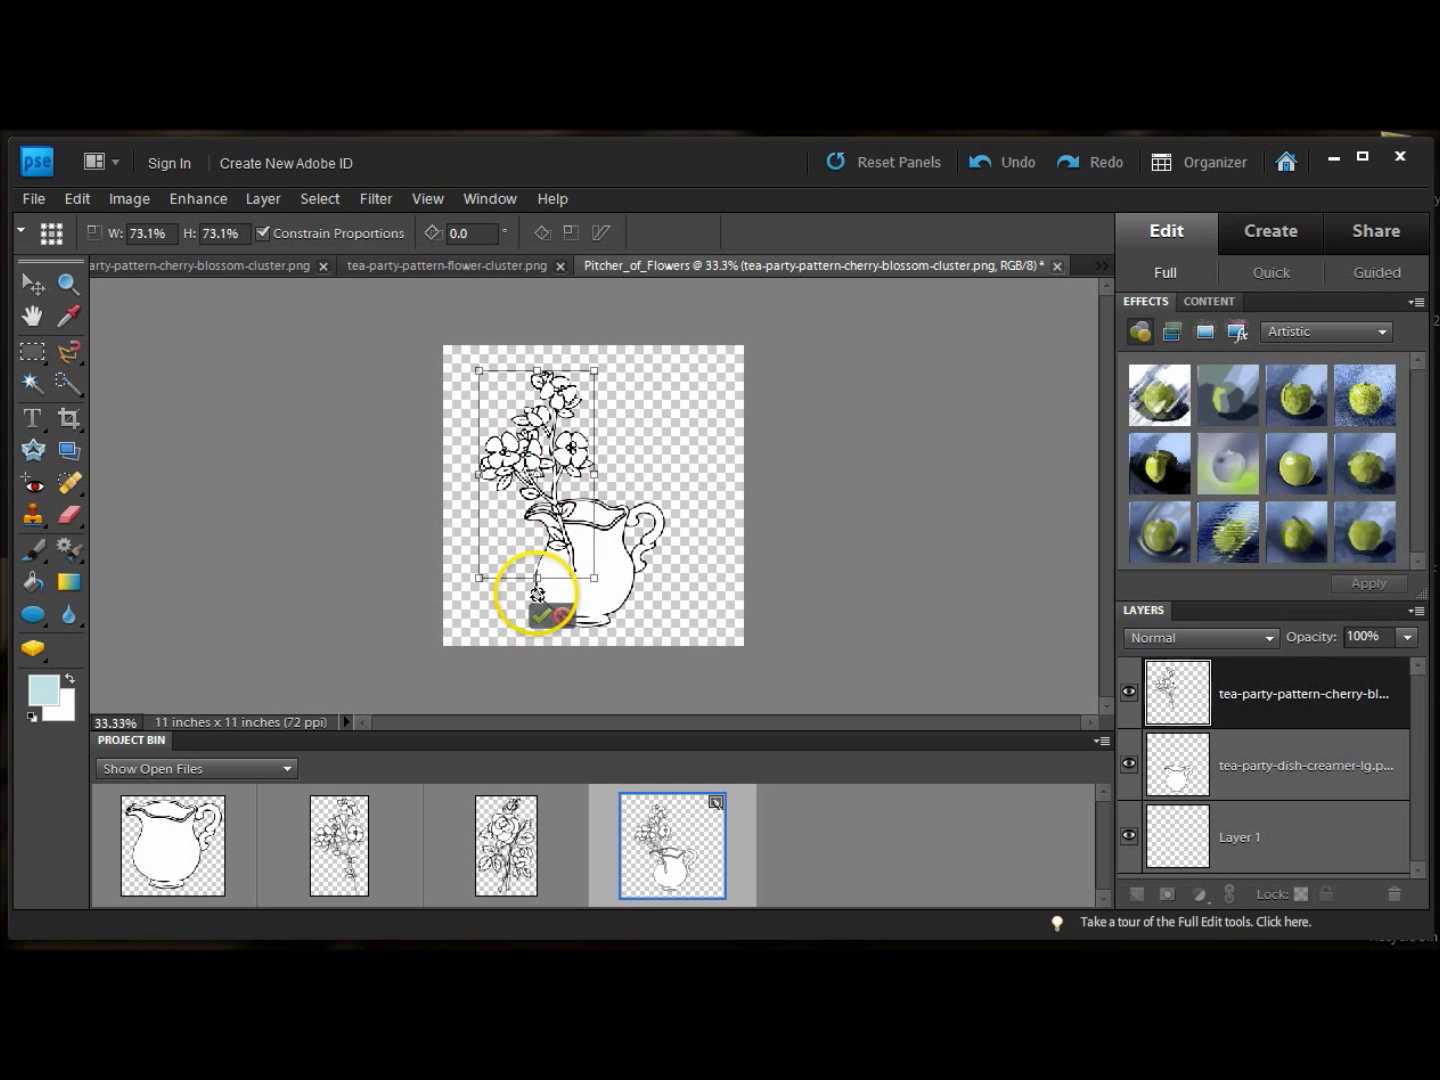
left_click_drag(536, 594, 555, 595)
left_click(525, 467)
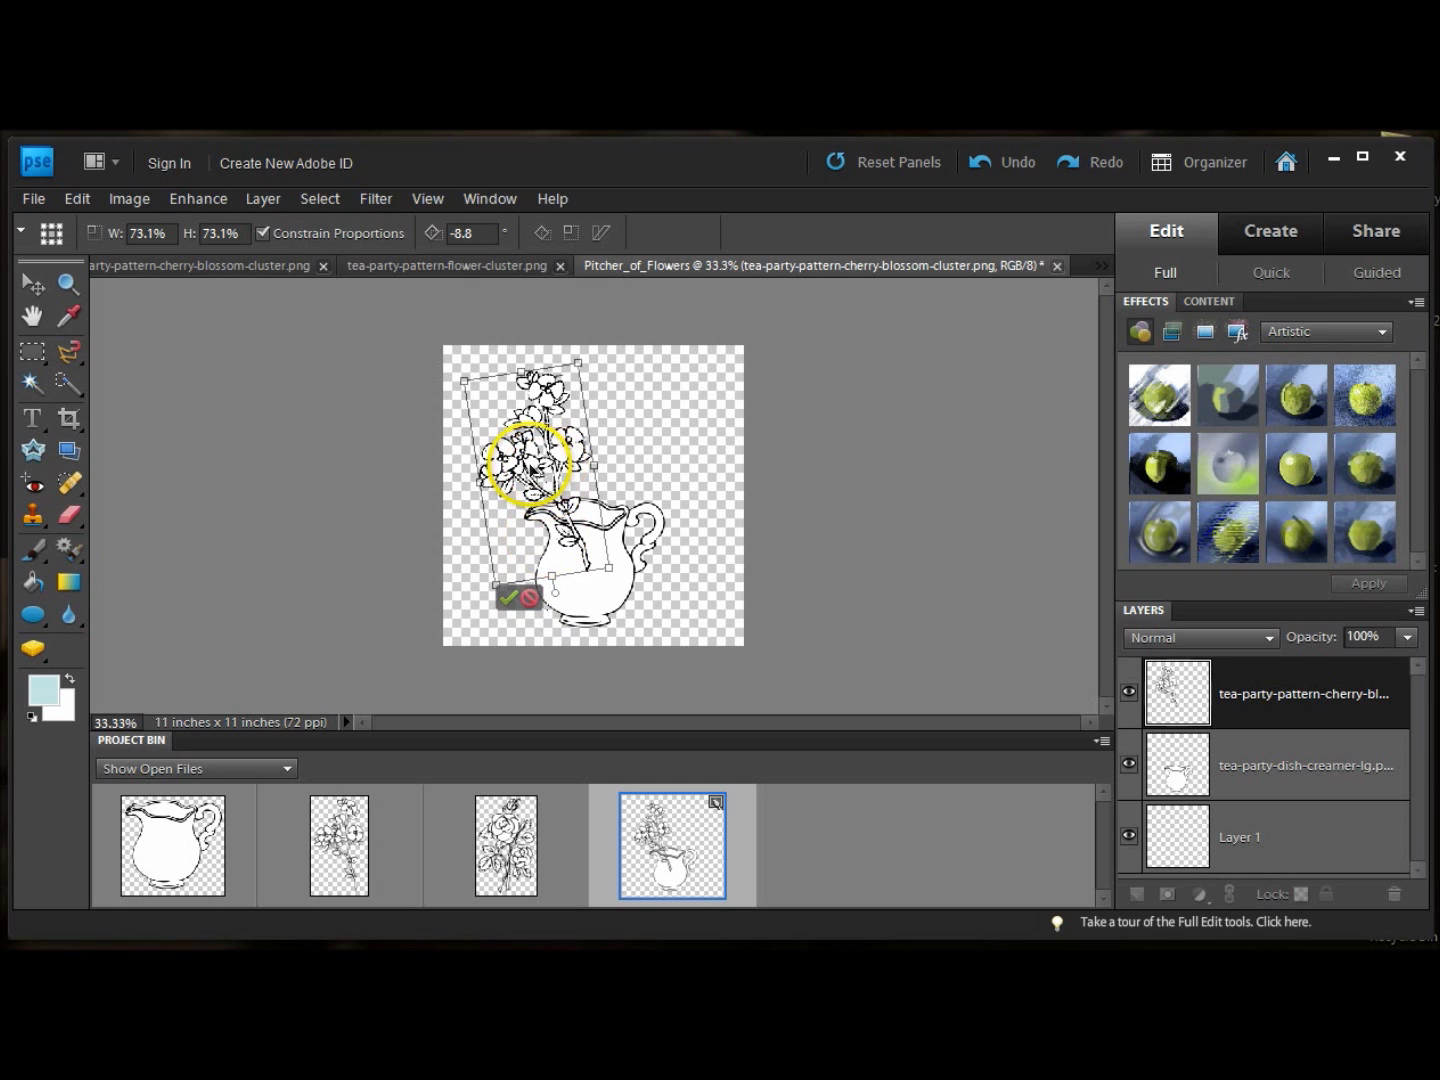
left_click(509, 600)
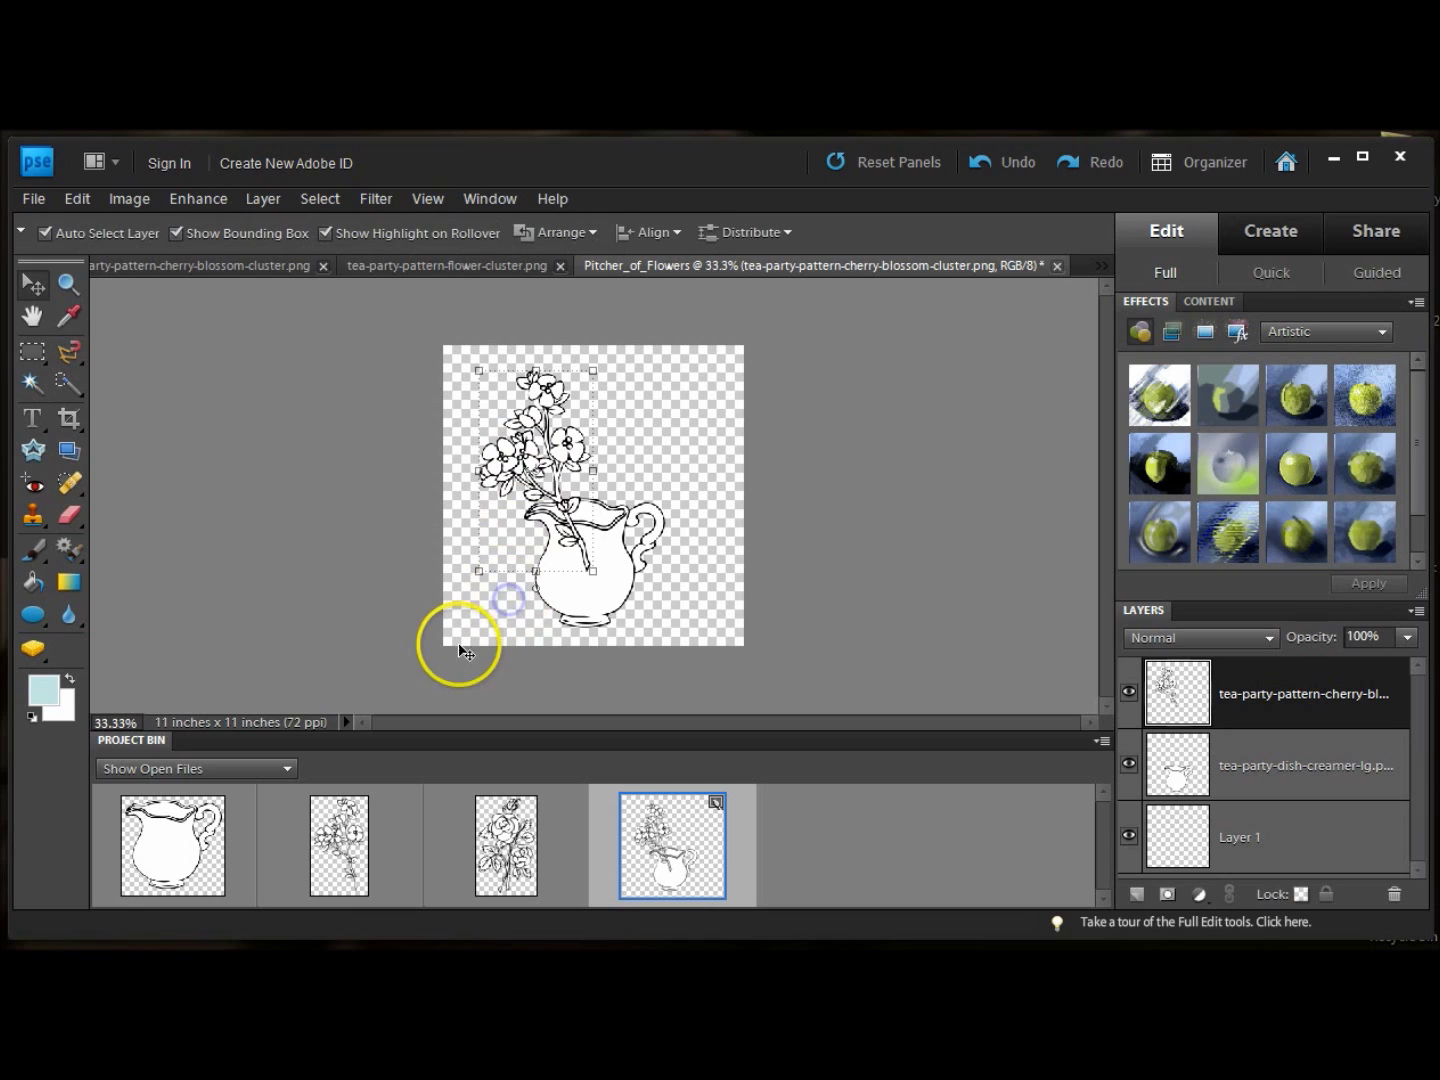
left_click(537, 483)
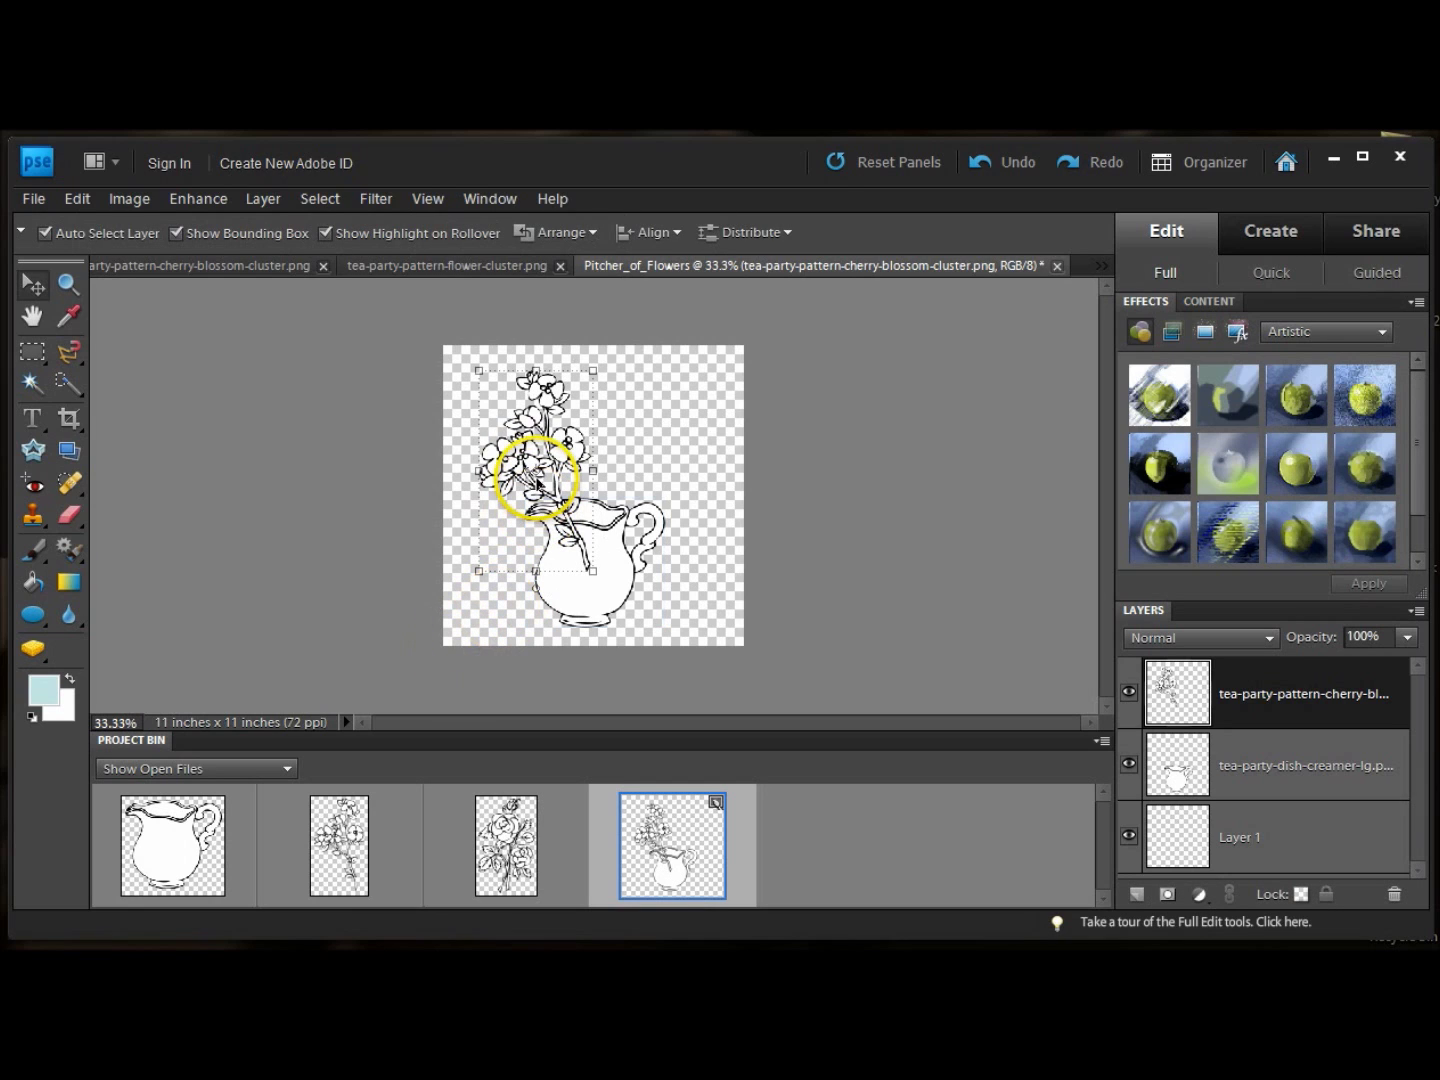
Duplicate the cherry blossom layer within Pitcher_of_Flowers under the default copy name, and hide the copy.
right_click(1262, 690)
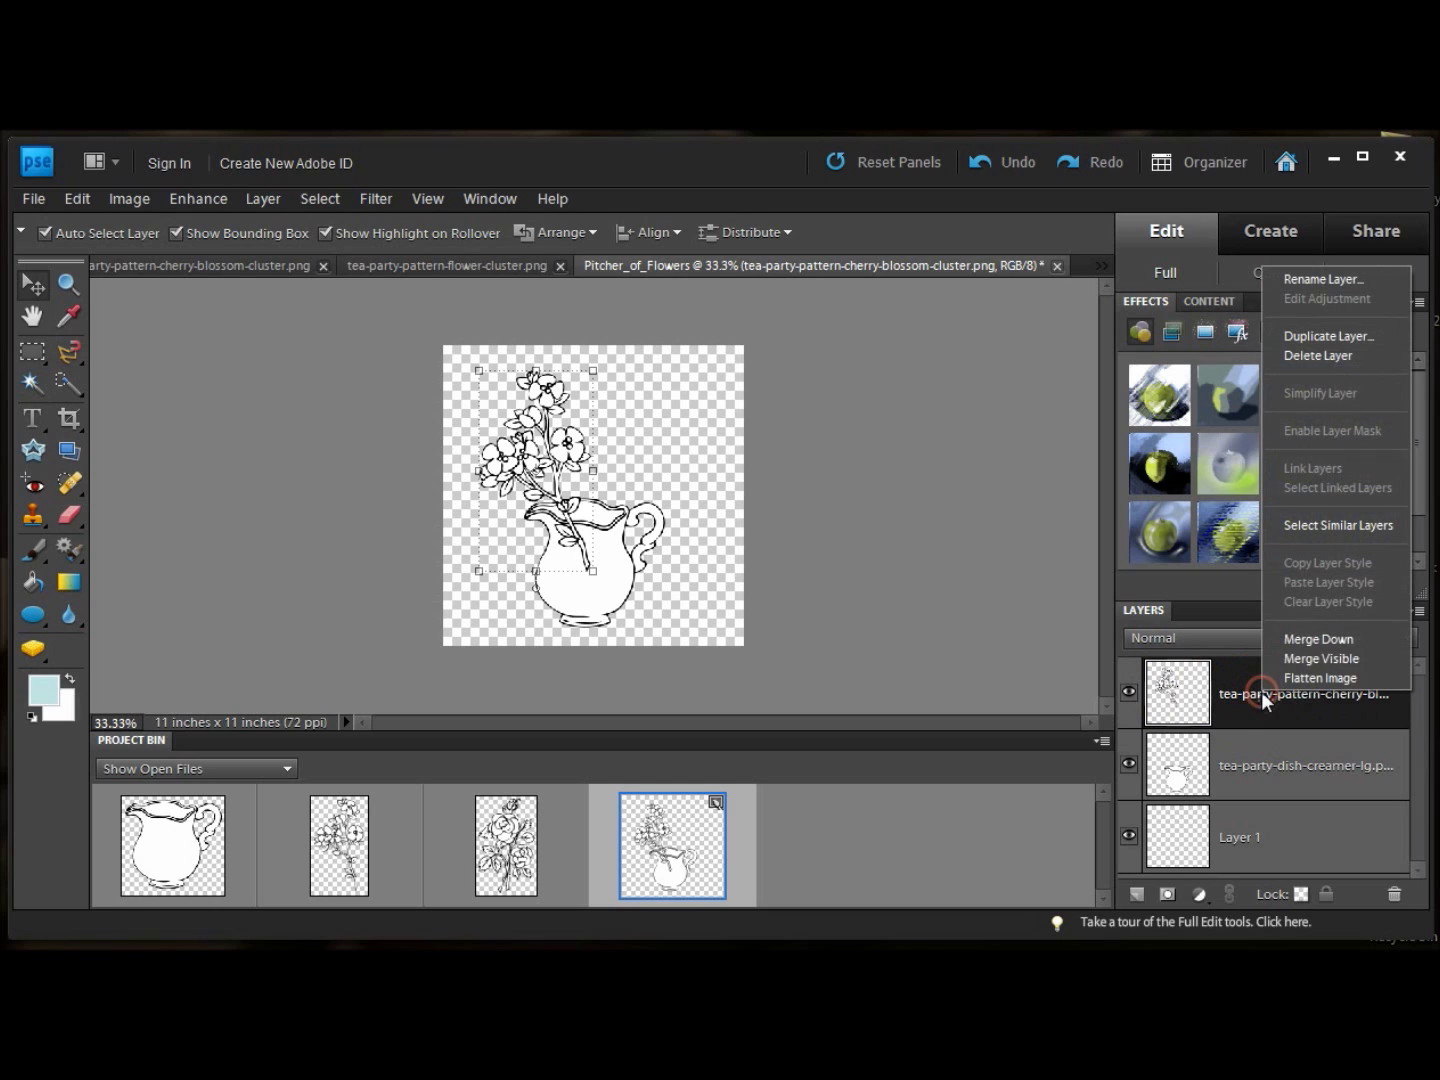
left_click(1298, 337)
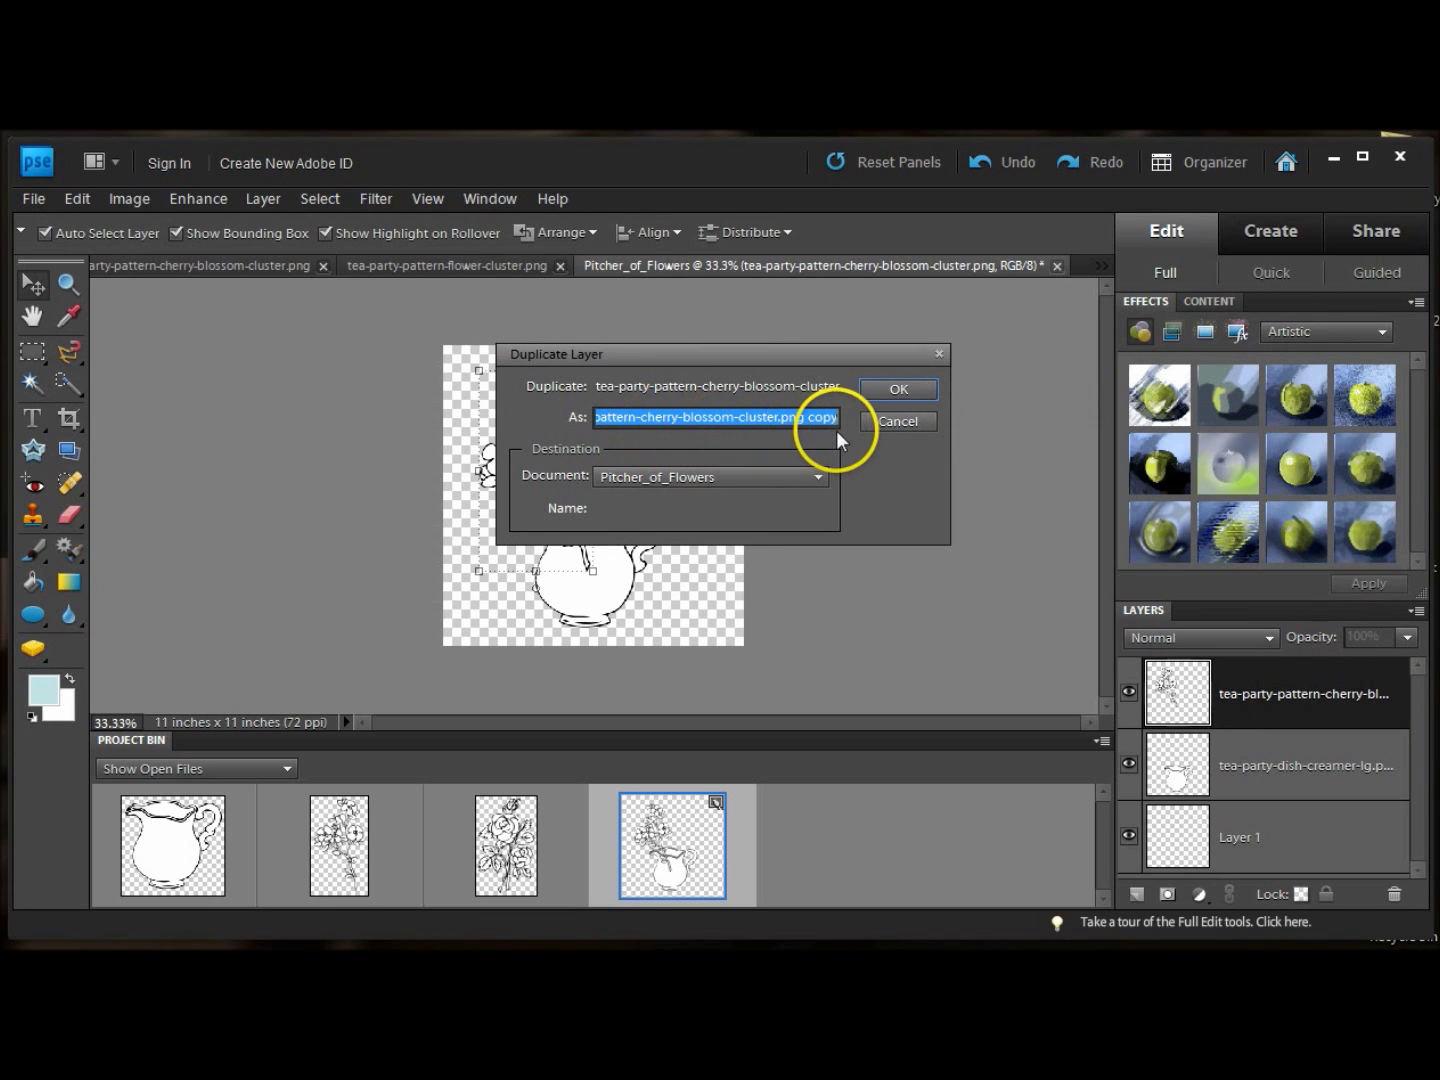
left_click(897, 385)
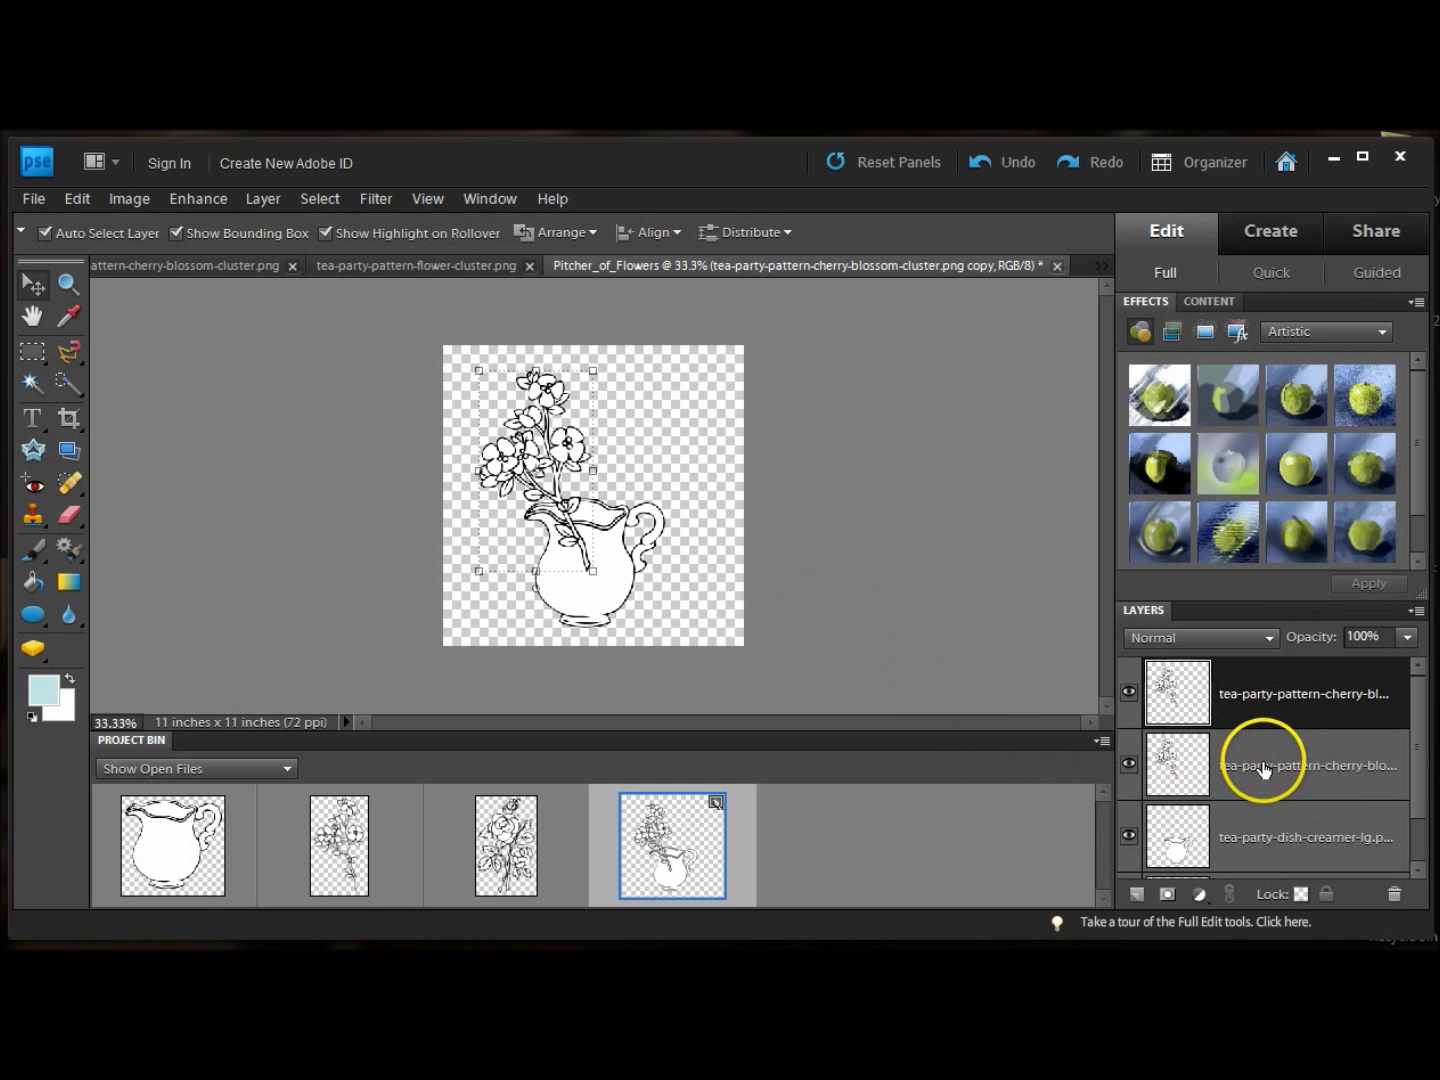
left_click(1128, 697)
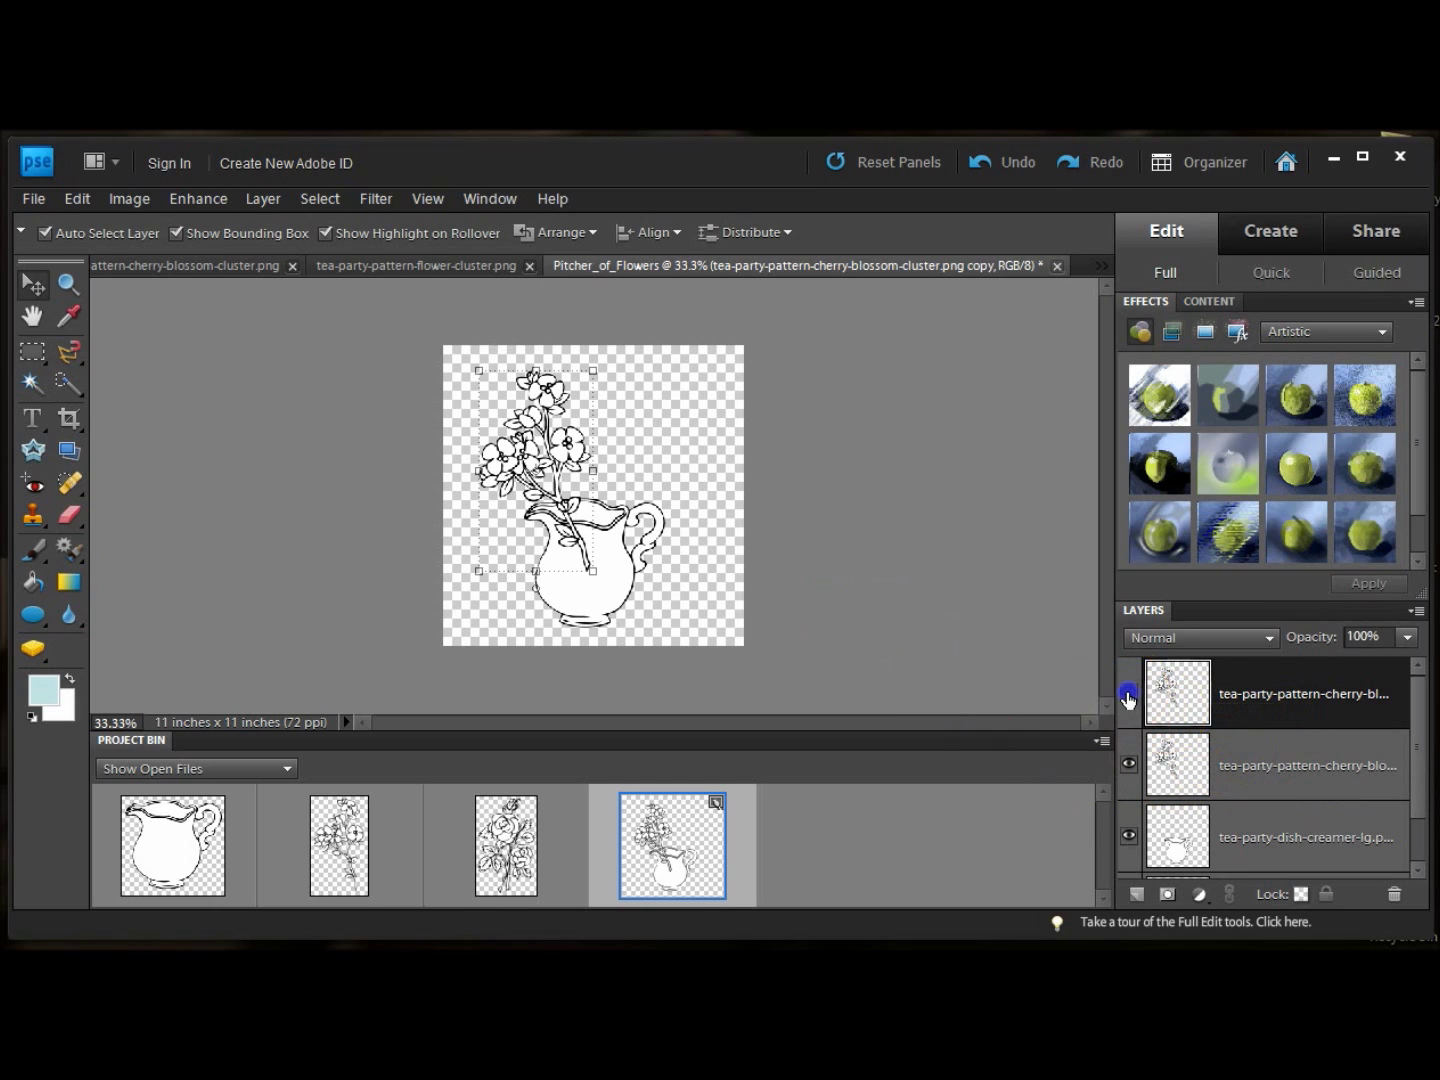
Mirror the original cherry blossom layer horizontally with width -100% and height 100% unconstrained, and apply the transformation.
left_click(1268, 769)
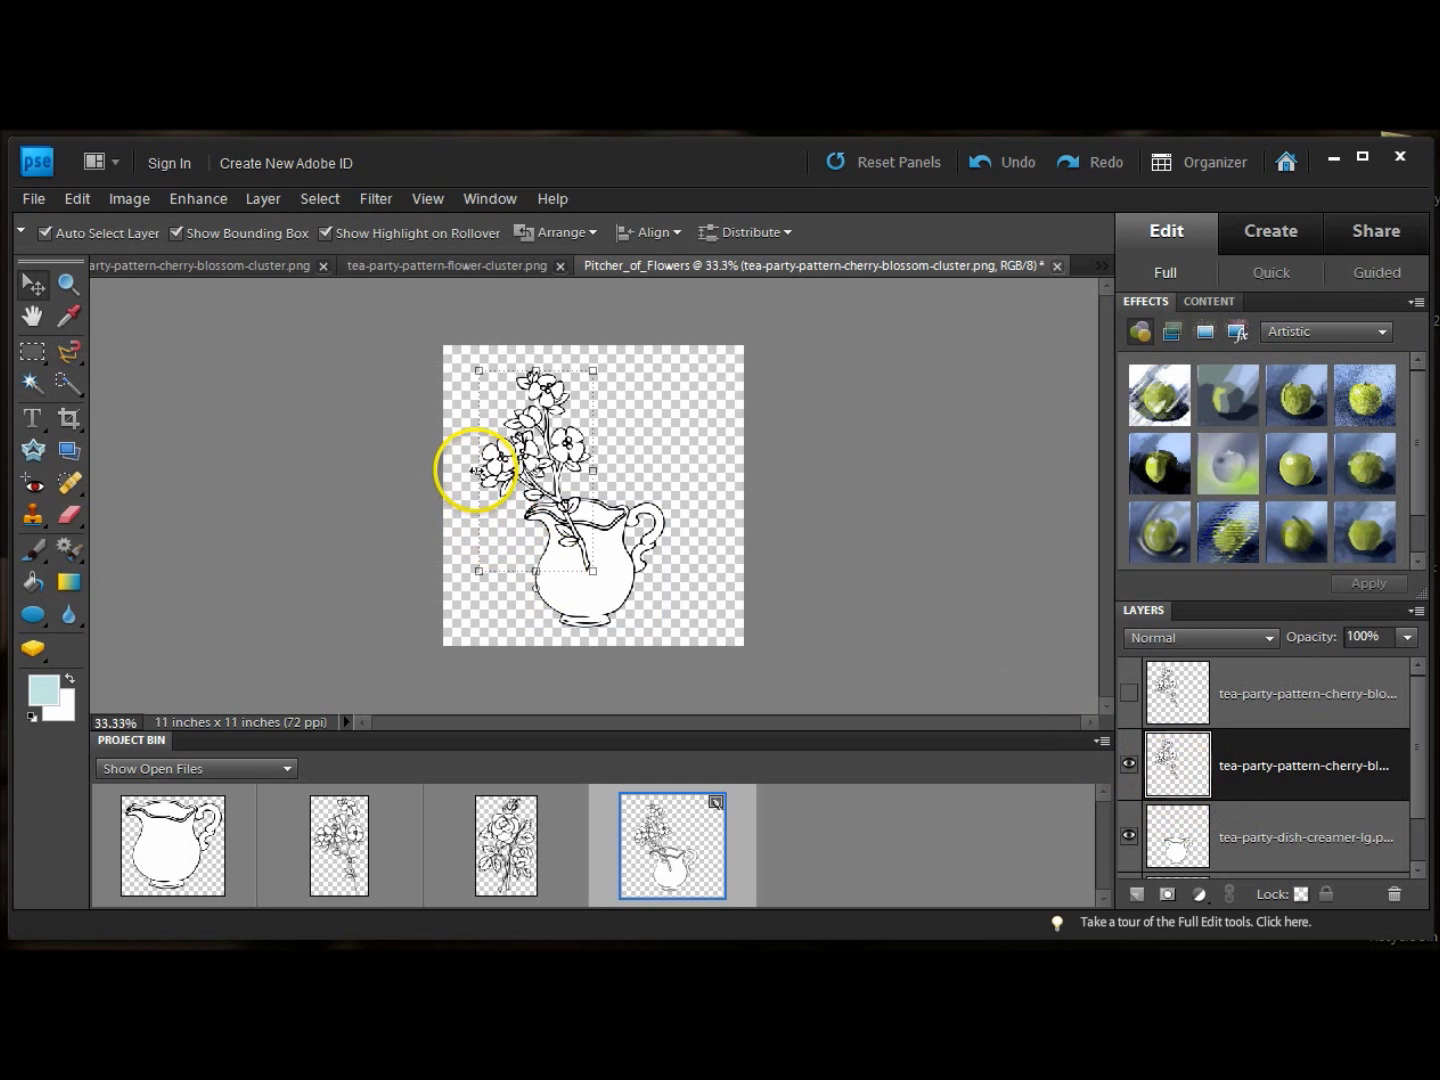
left_click_drag(476, 470, 686, 471)
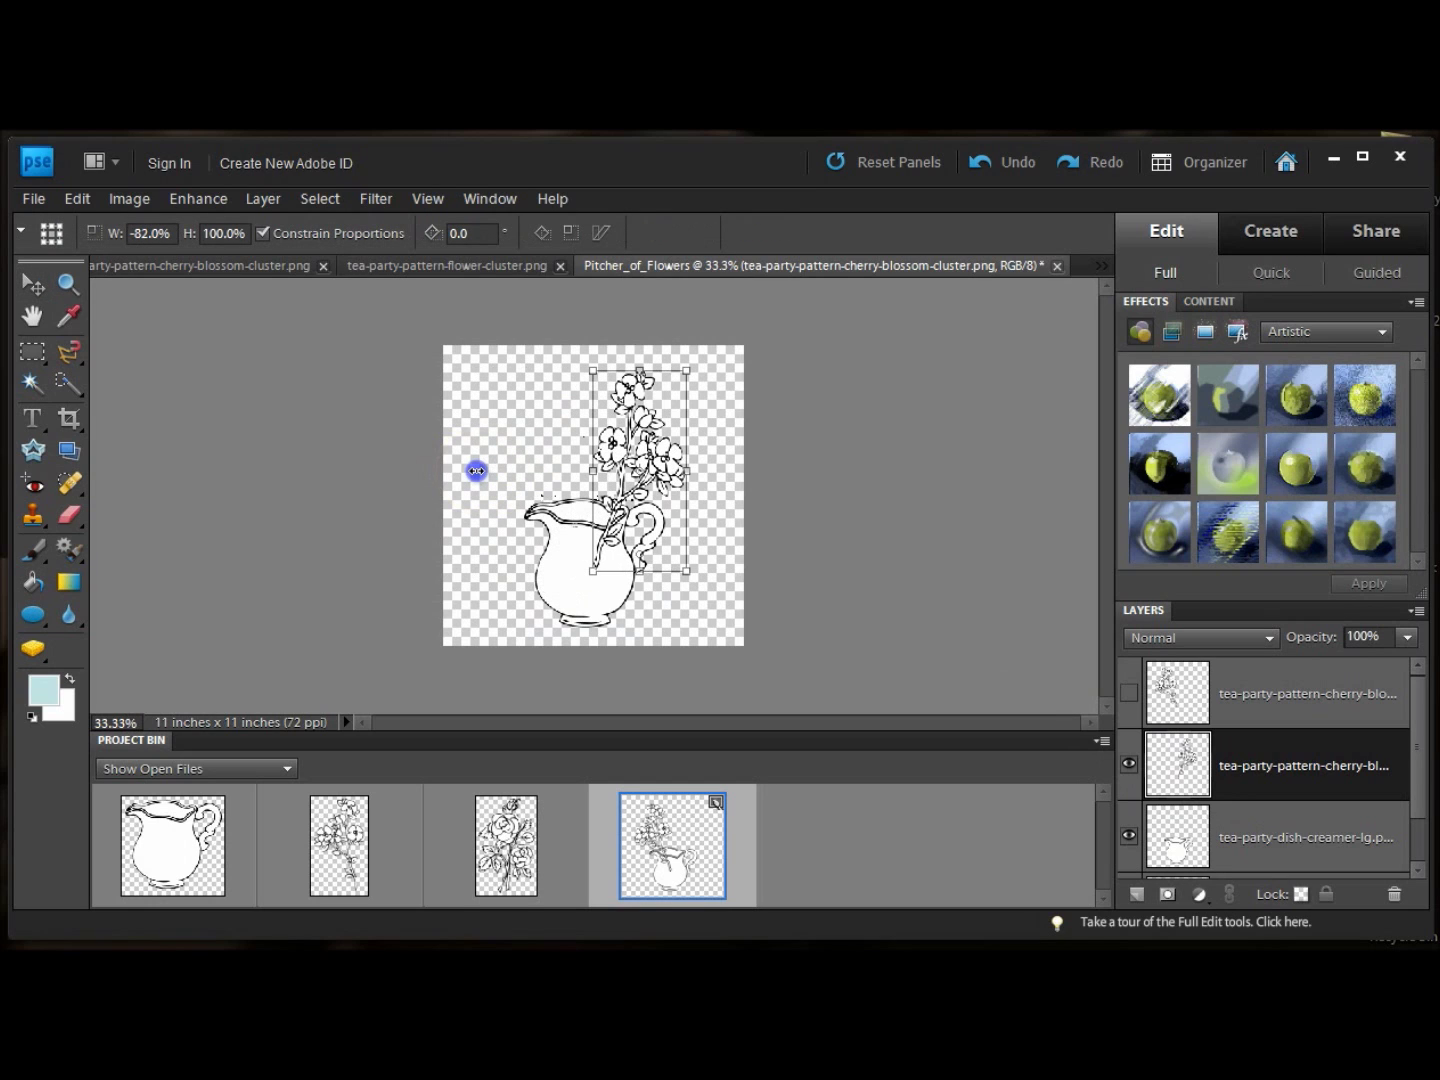
left_click_drag(476, 470, 692, 470)
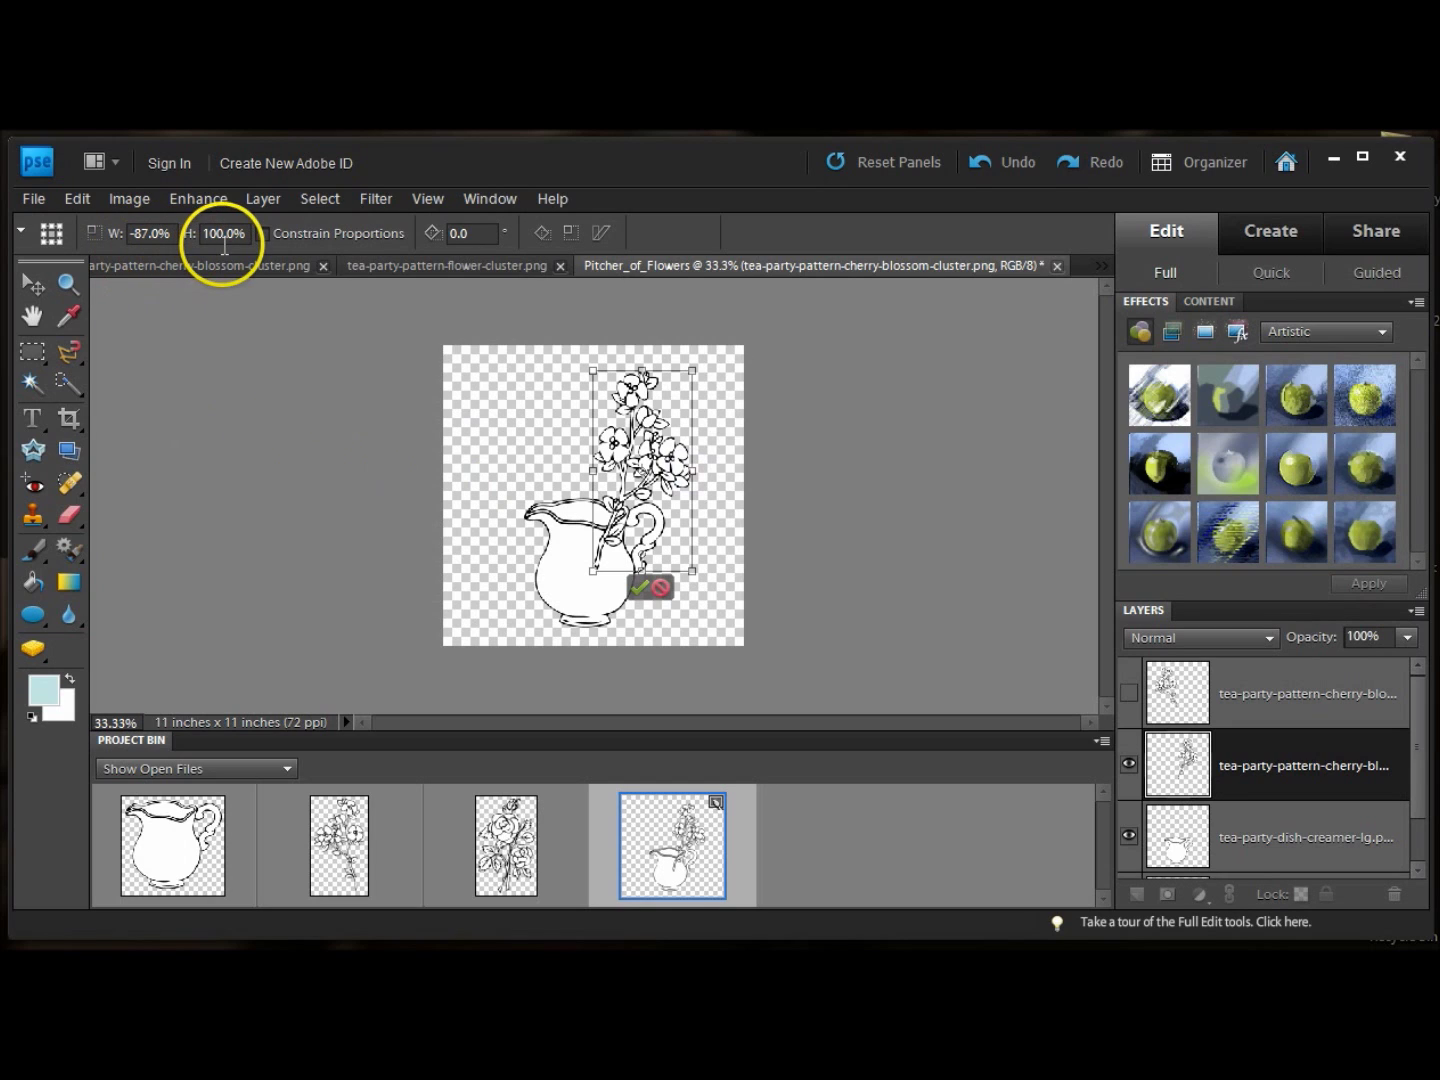
left_click(160, 233)
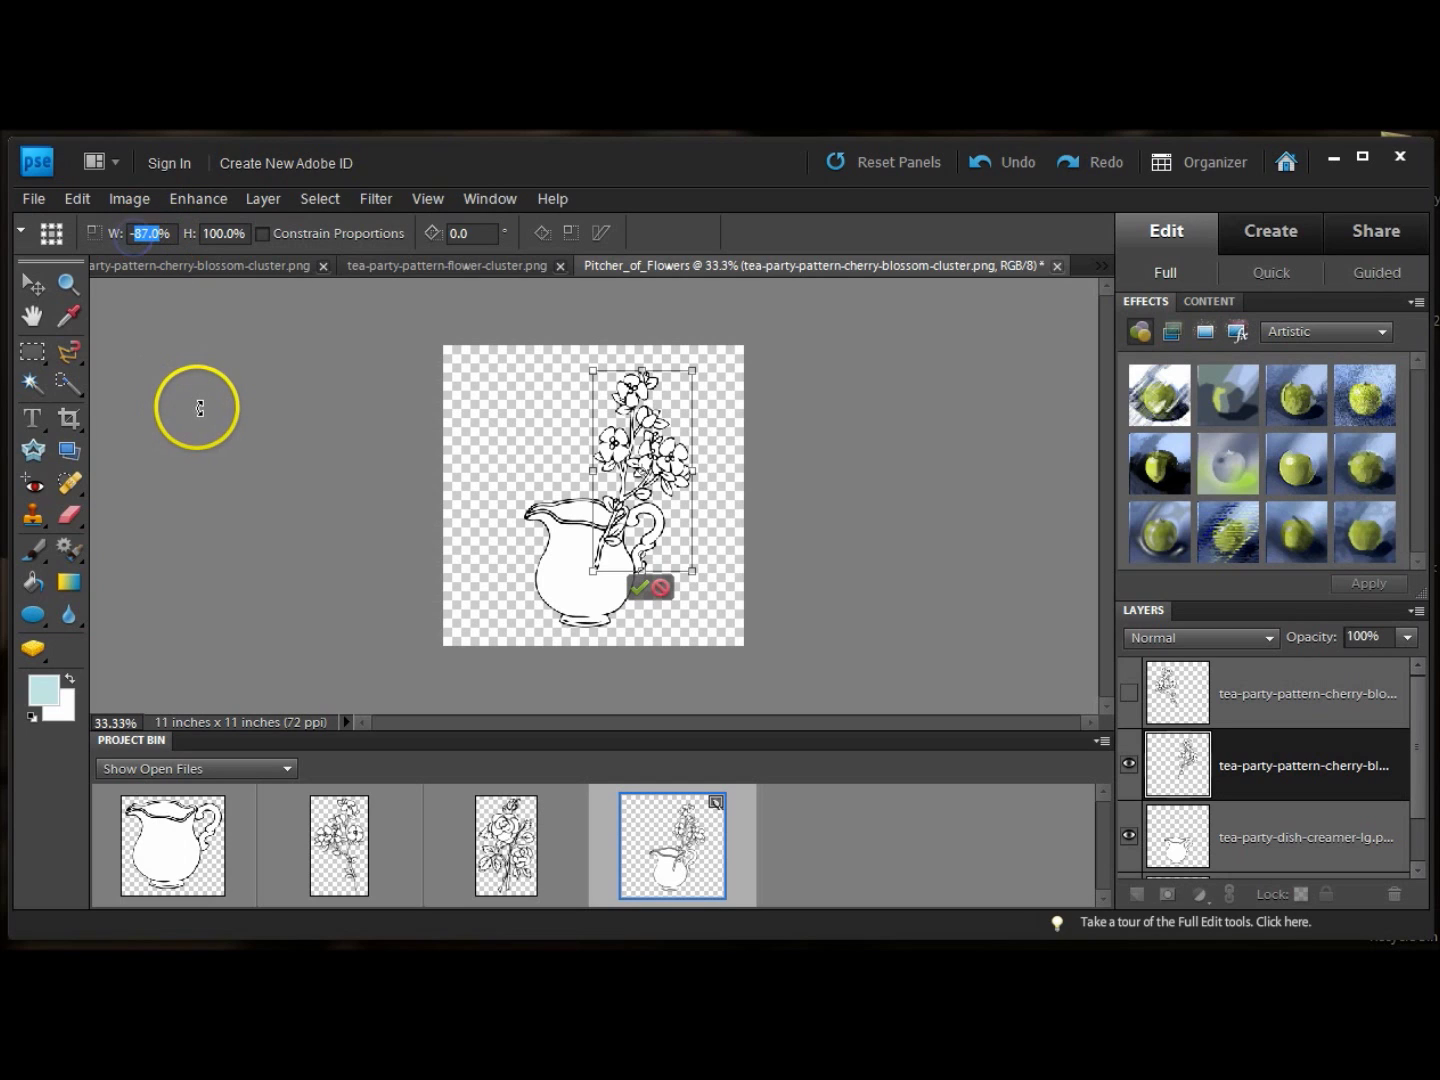
type("100")
key("Return")
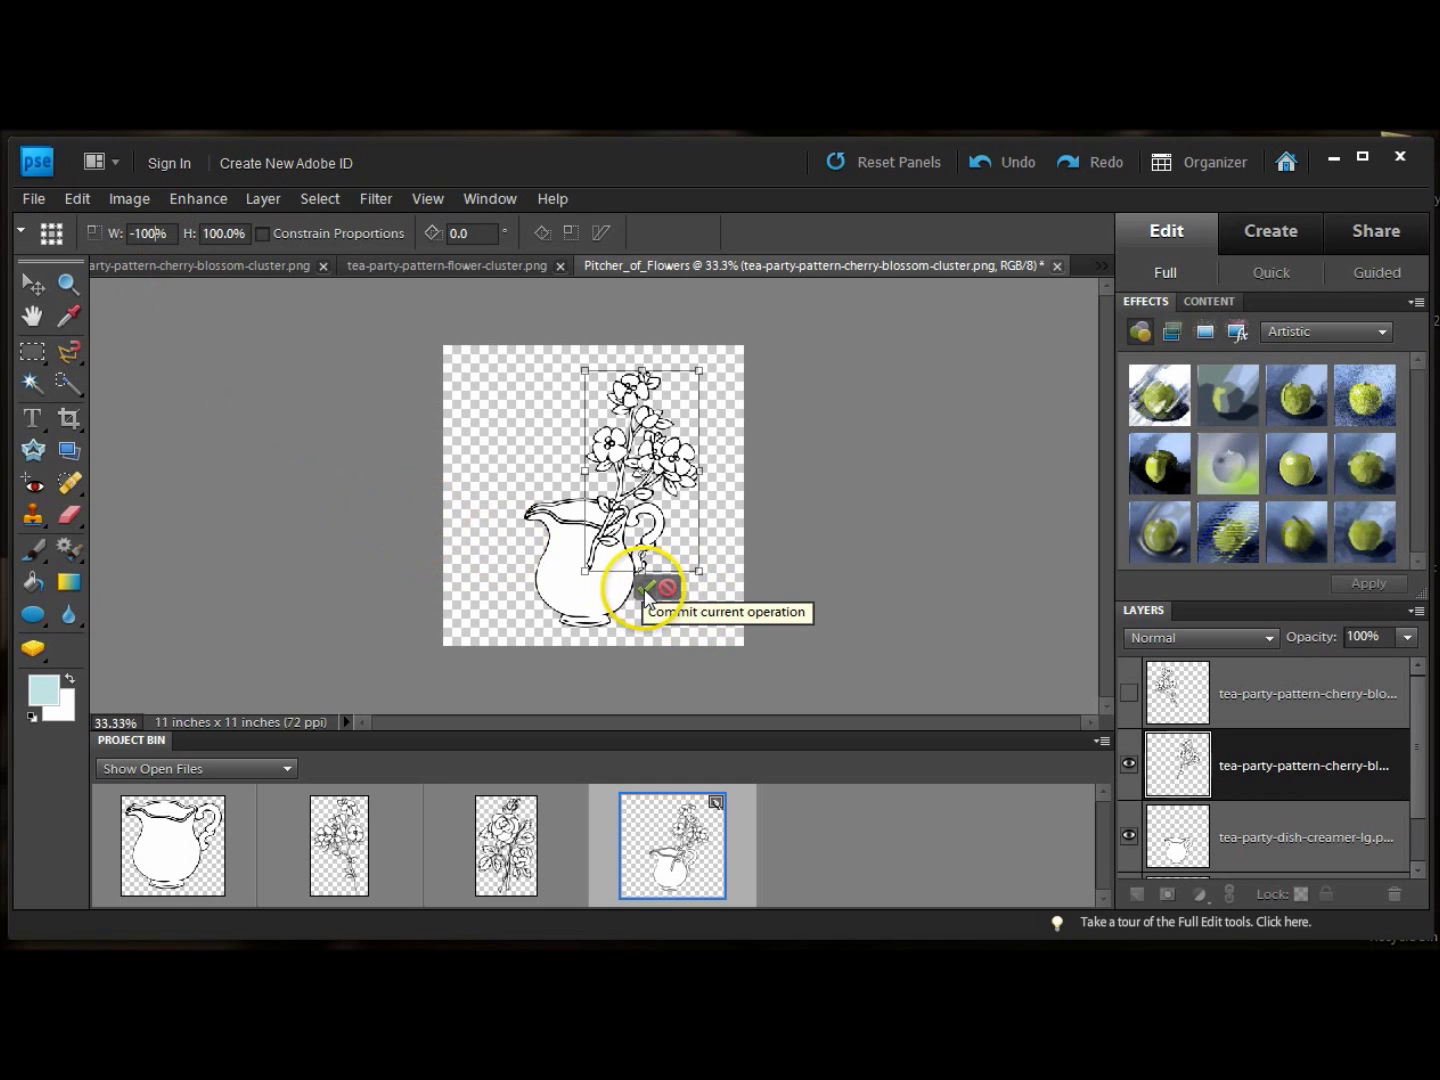
left_click(646, 589)
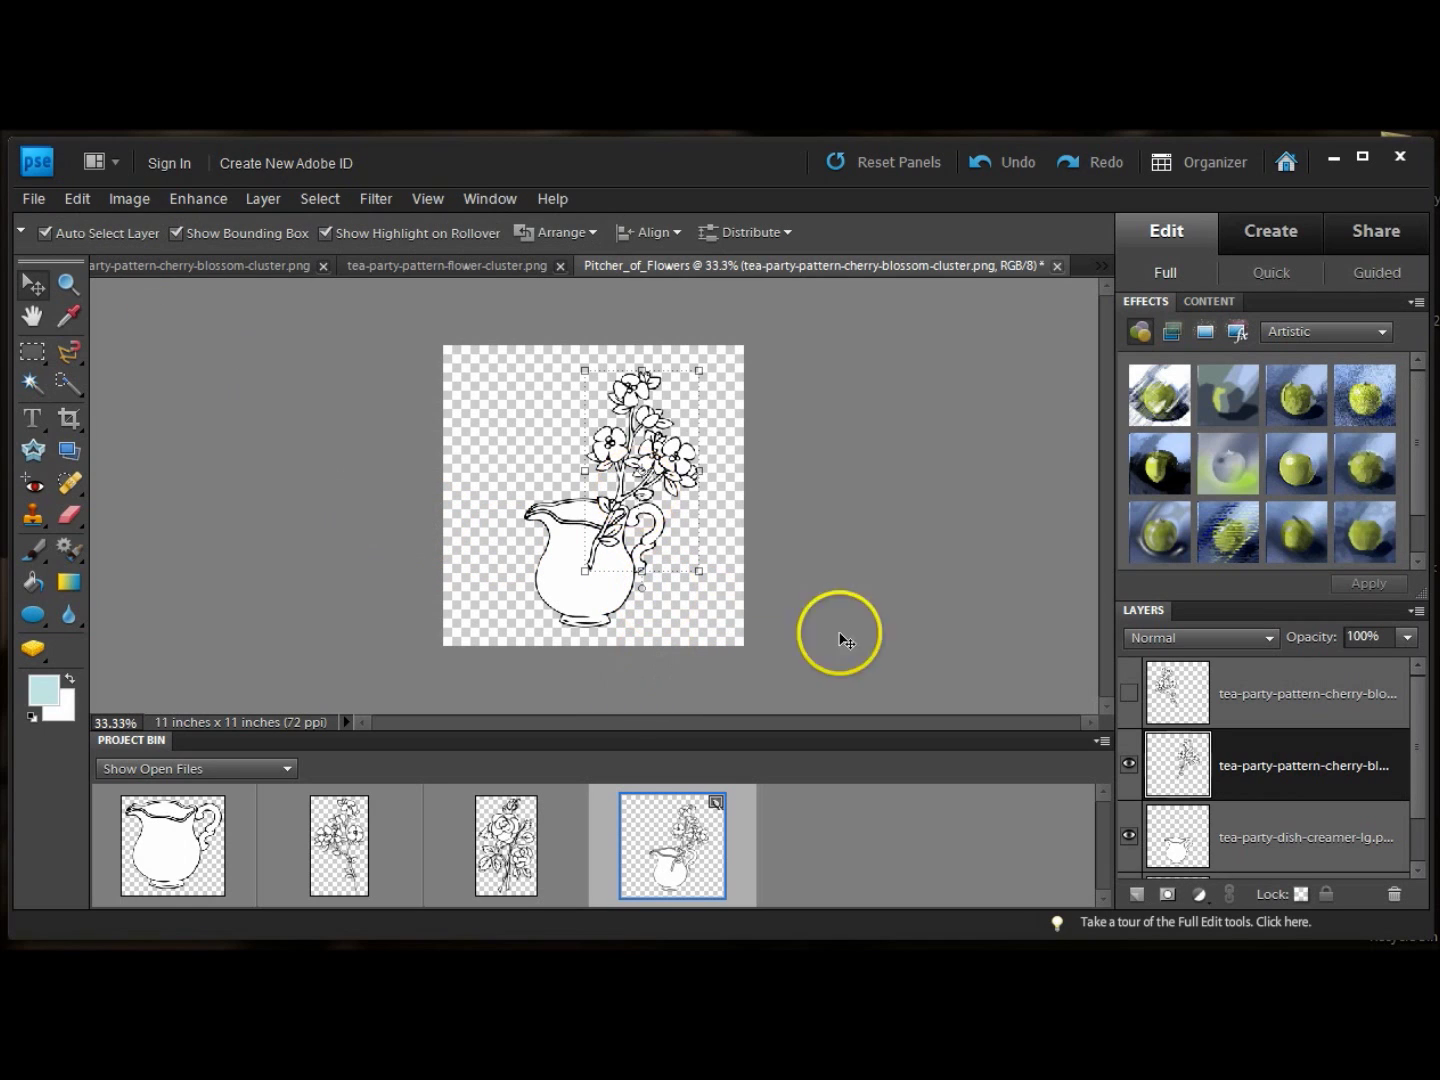
Show the cherry blossom copy to check the mirrored pair, and hide both cherry blossom layers.
left_click(1129, 693)
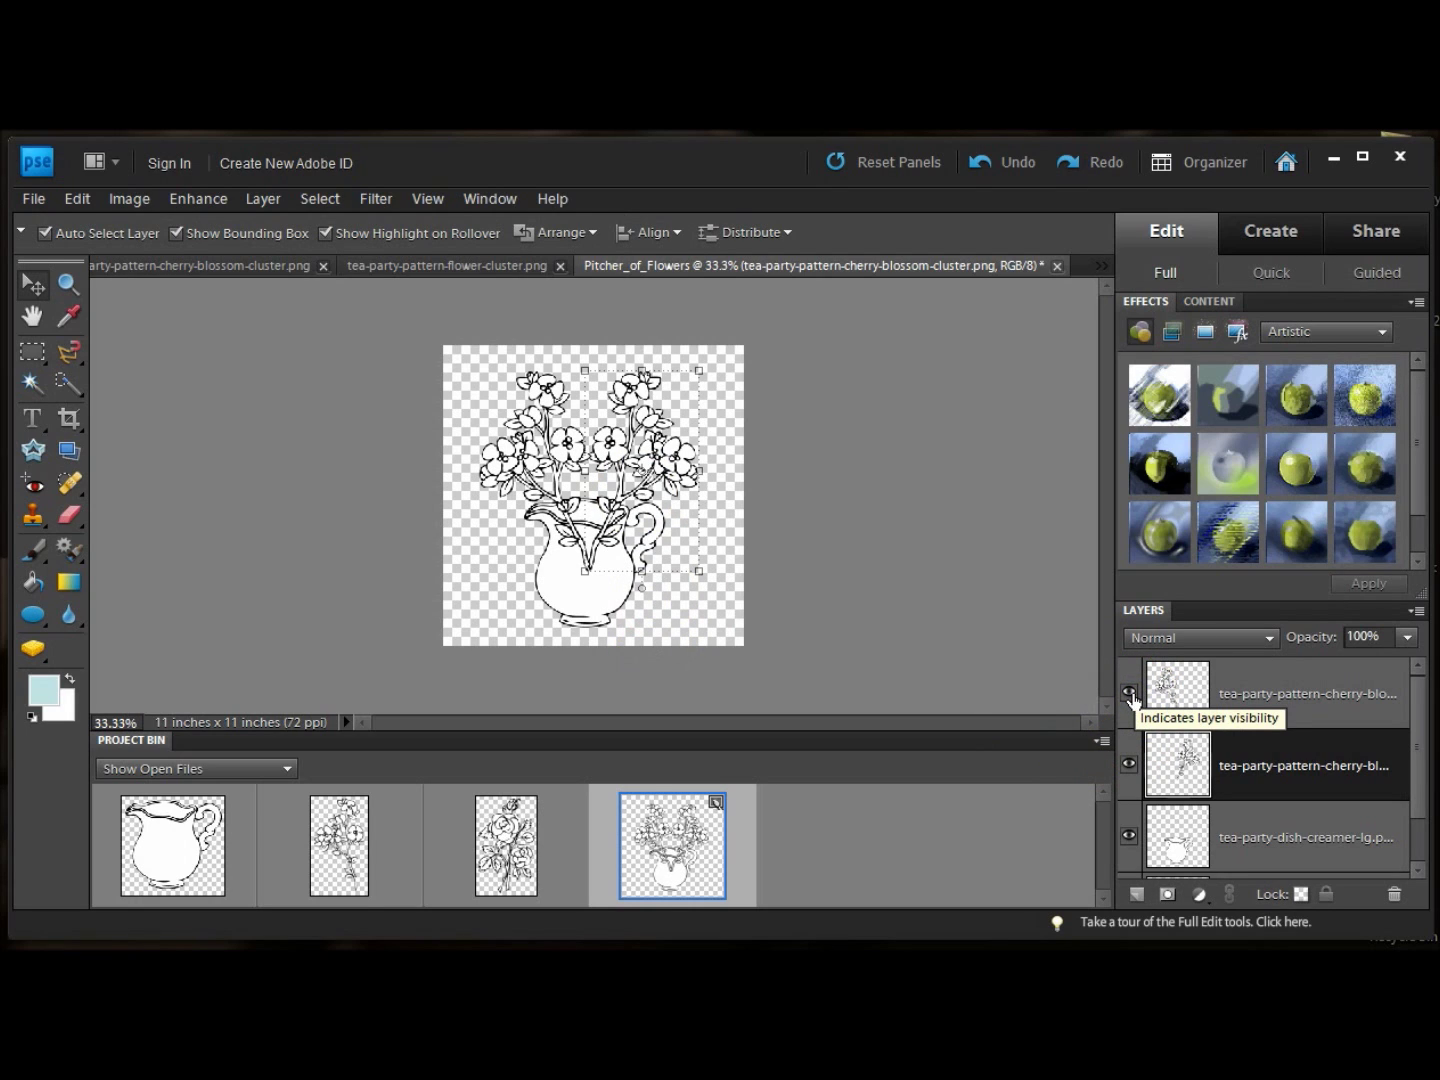
left_click(1129, 693)
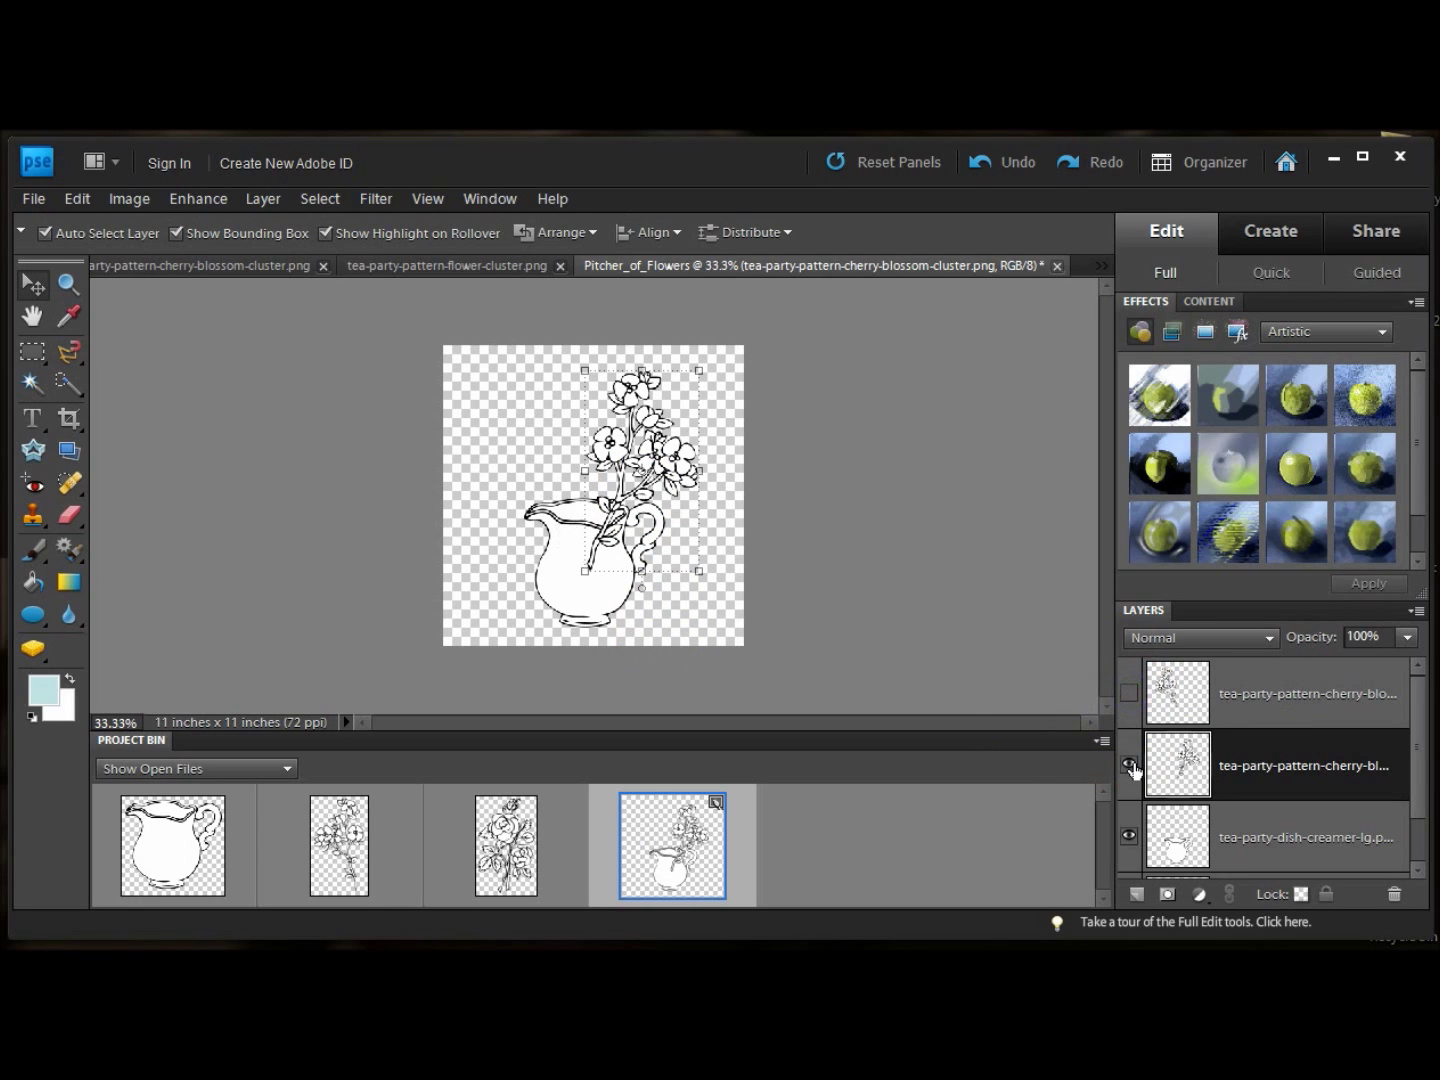
left_click(1129, 765)
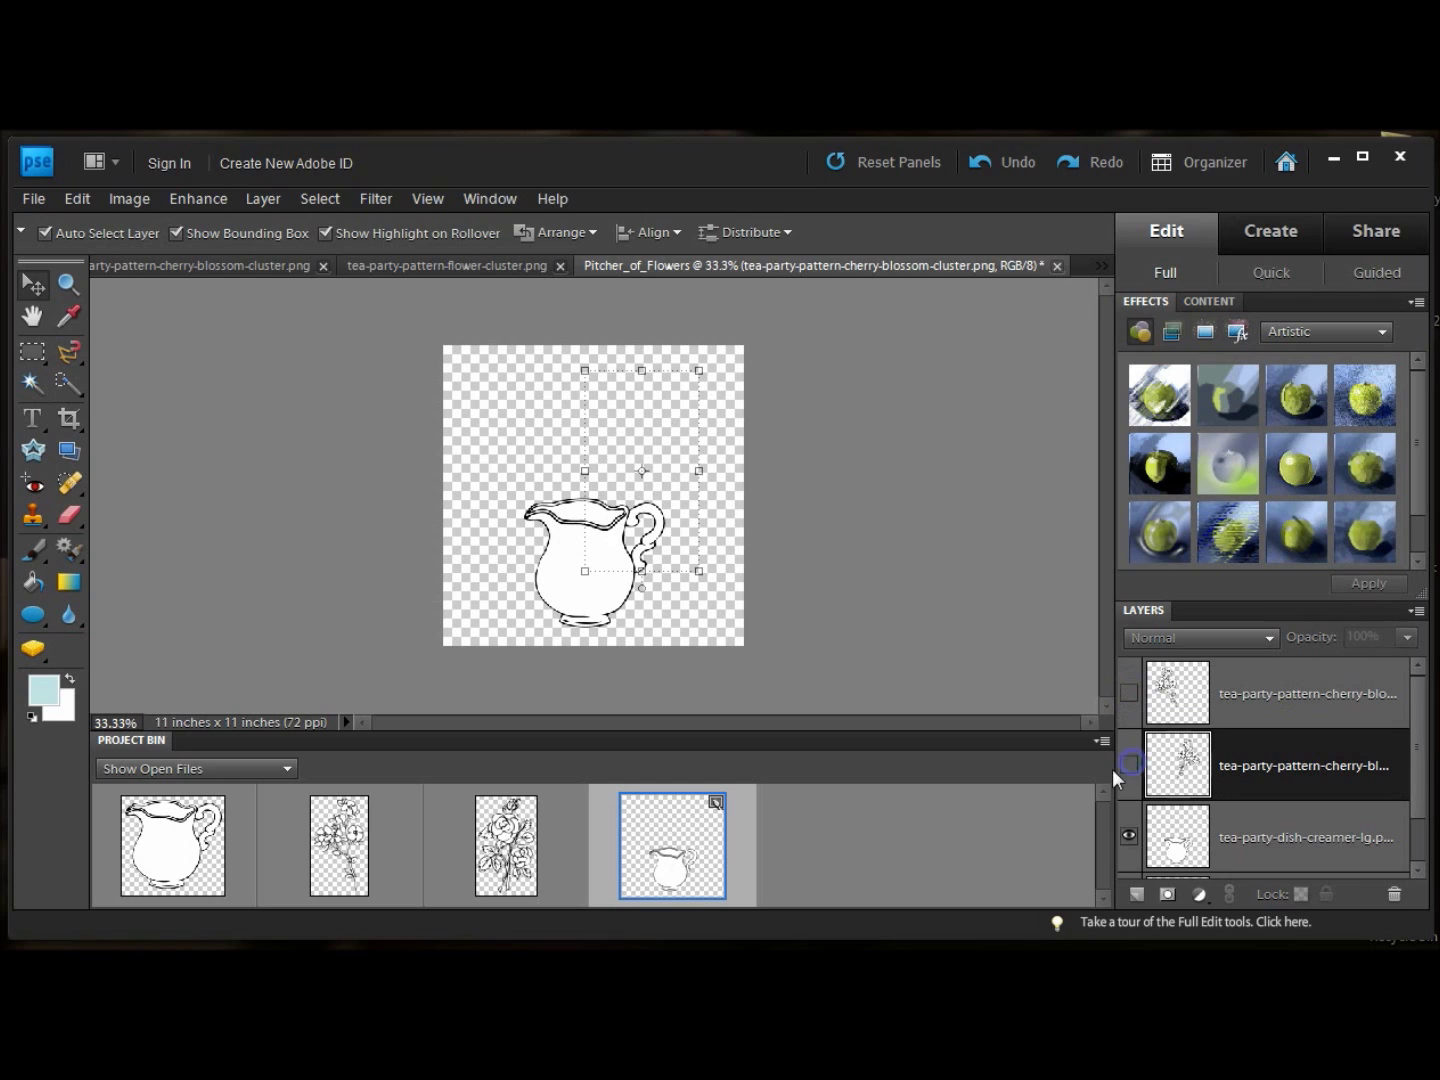
Add the rose flower cluster to the document, scaled to about 62.8% with its stems over the pitcher's opening, and apply the transformation.
left_click(500, 859)
left_click_drag(499, 859, 579, 545)
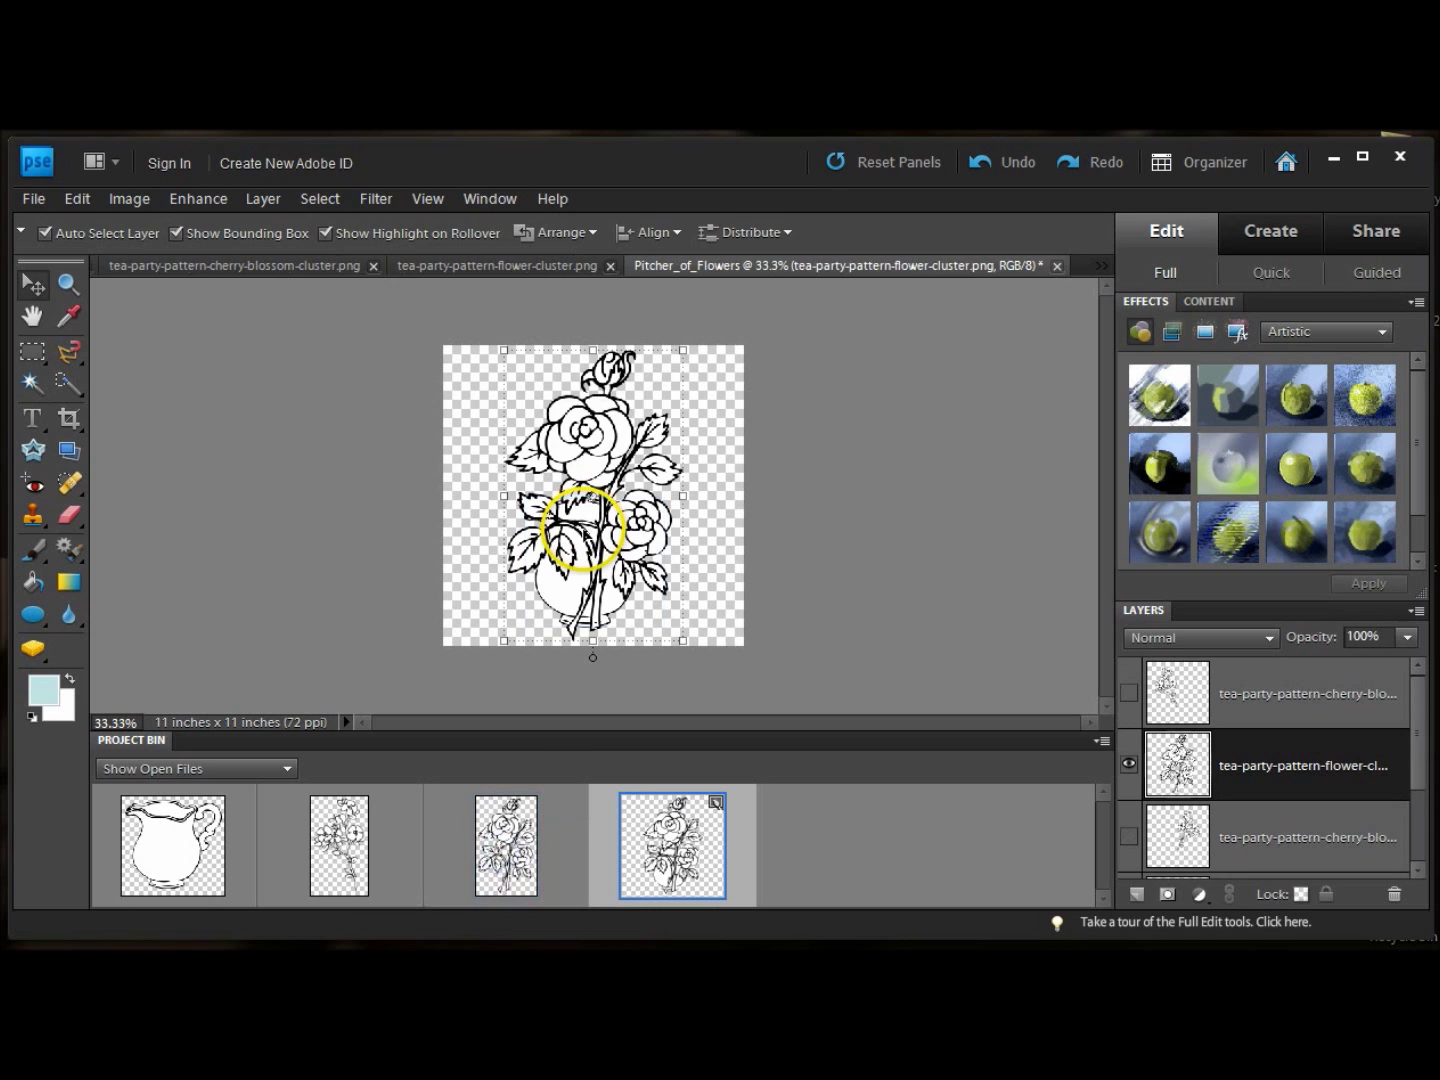
left_click_drag(503, 348, 616, 506)
key("shift+Up")
key("shift+Up")
key("shift+Up")
key("shift+Up")
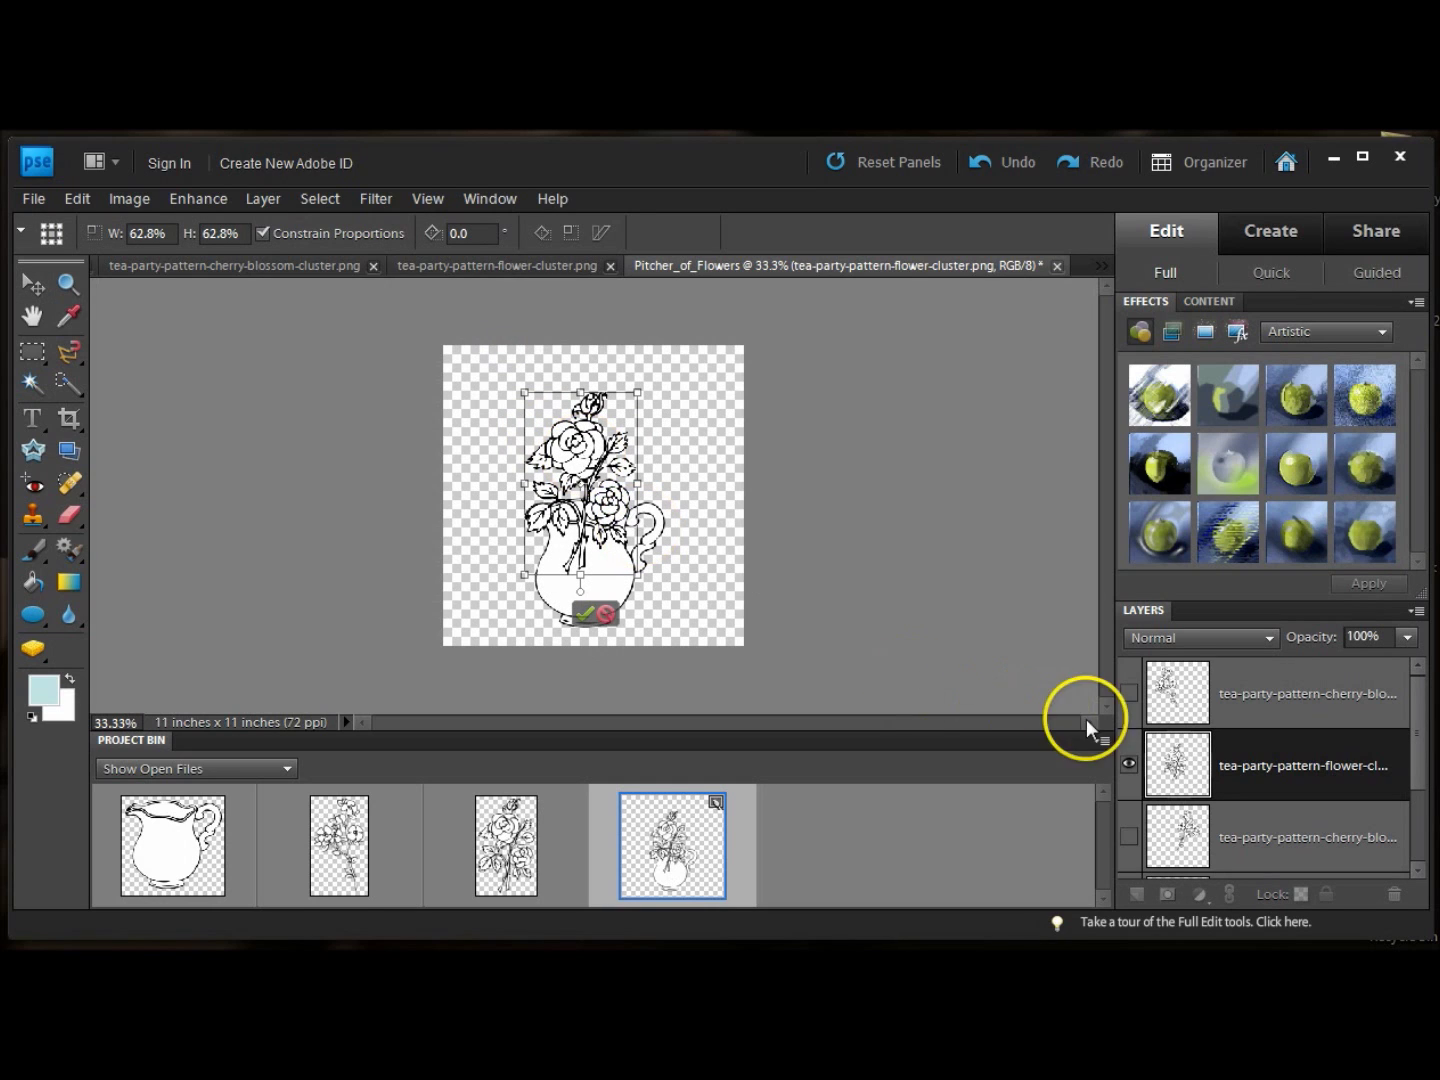
left_click(1130, 693)
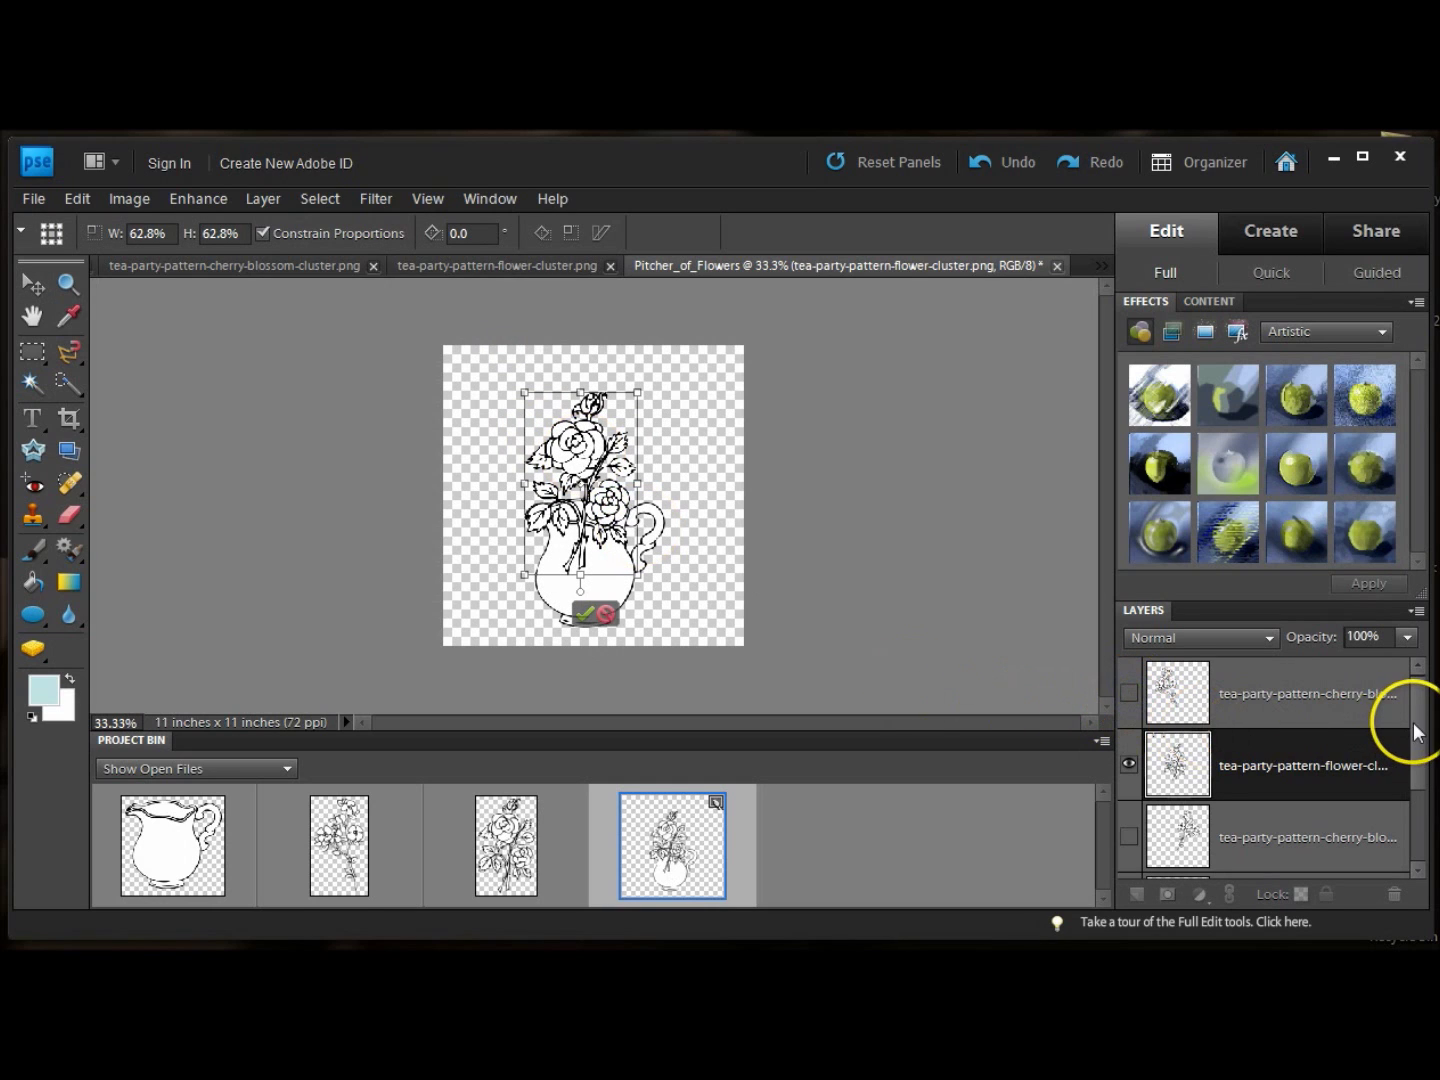
left_click_drag(1415, 726, 1417, 722)
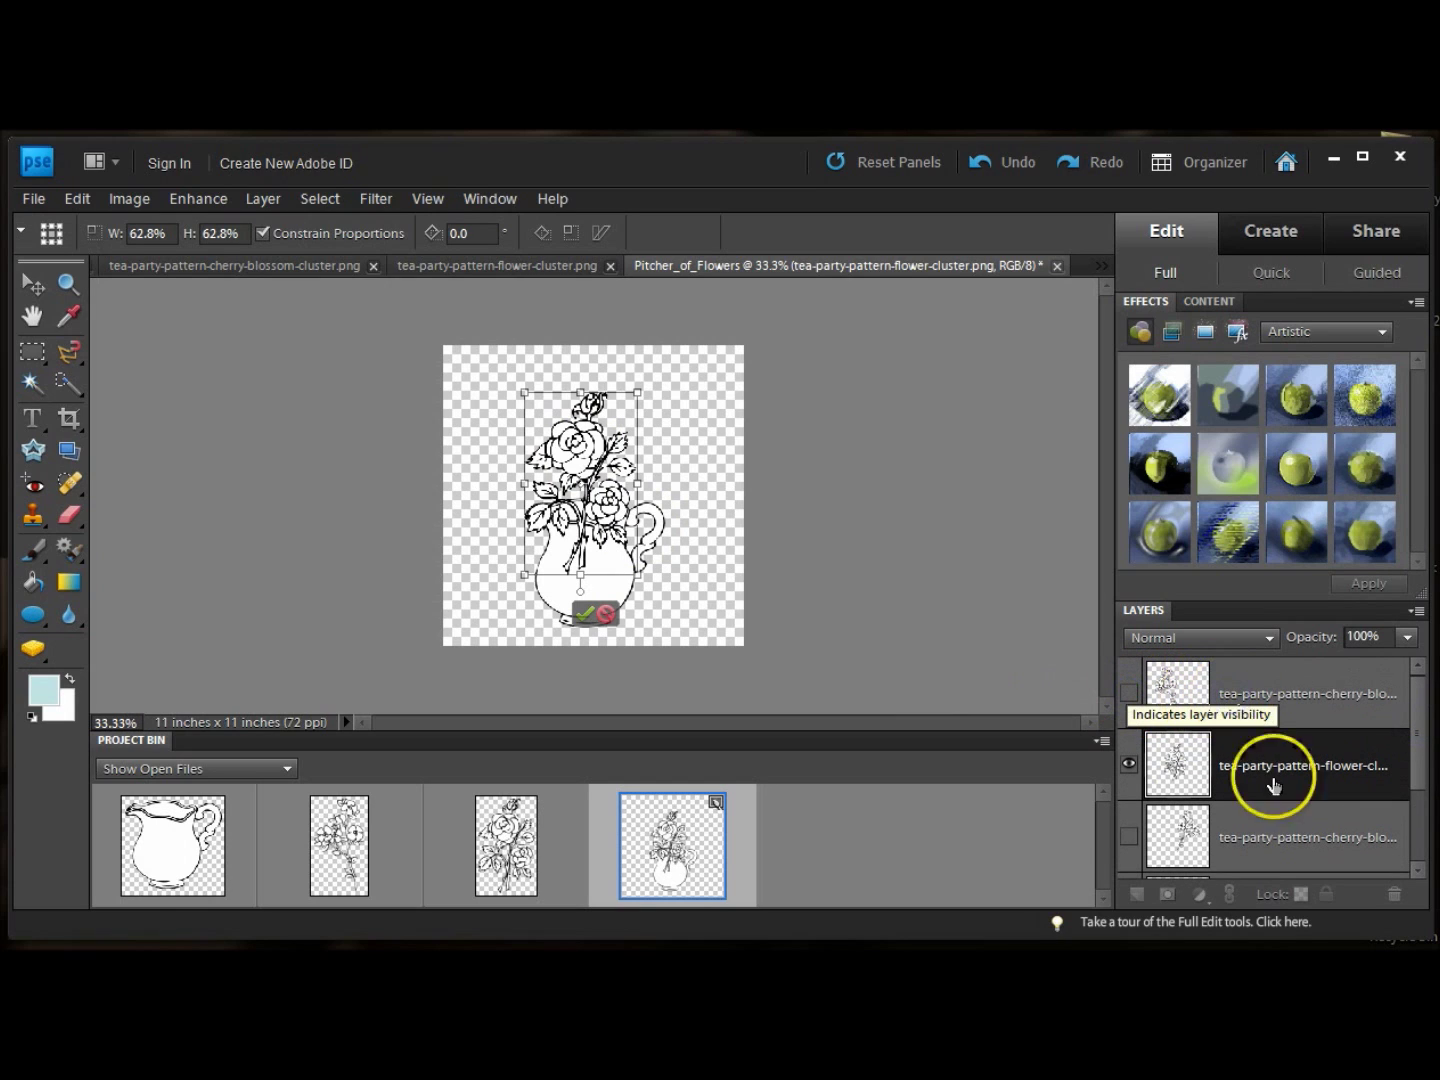
left_click(584, 613)
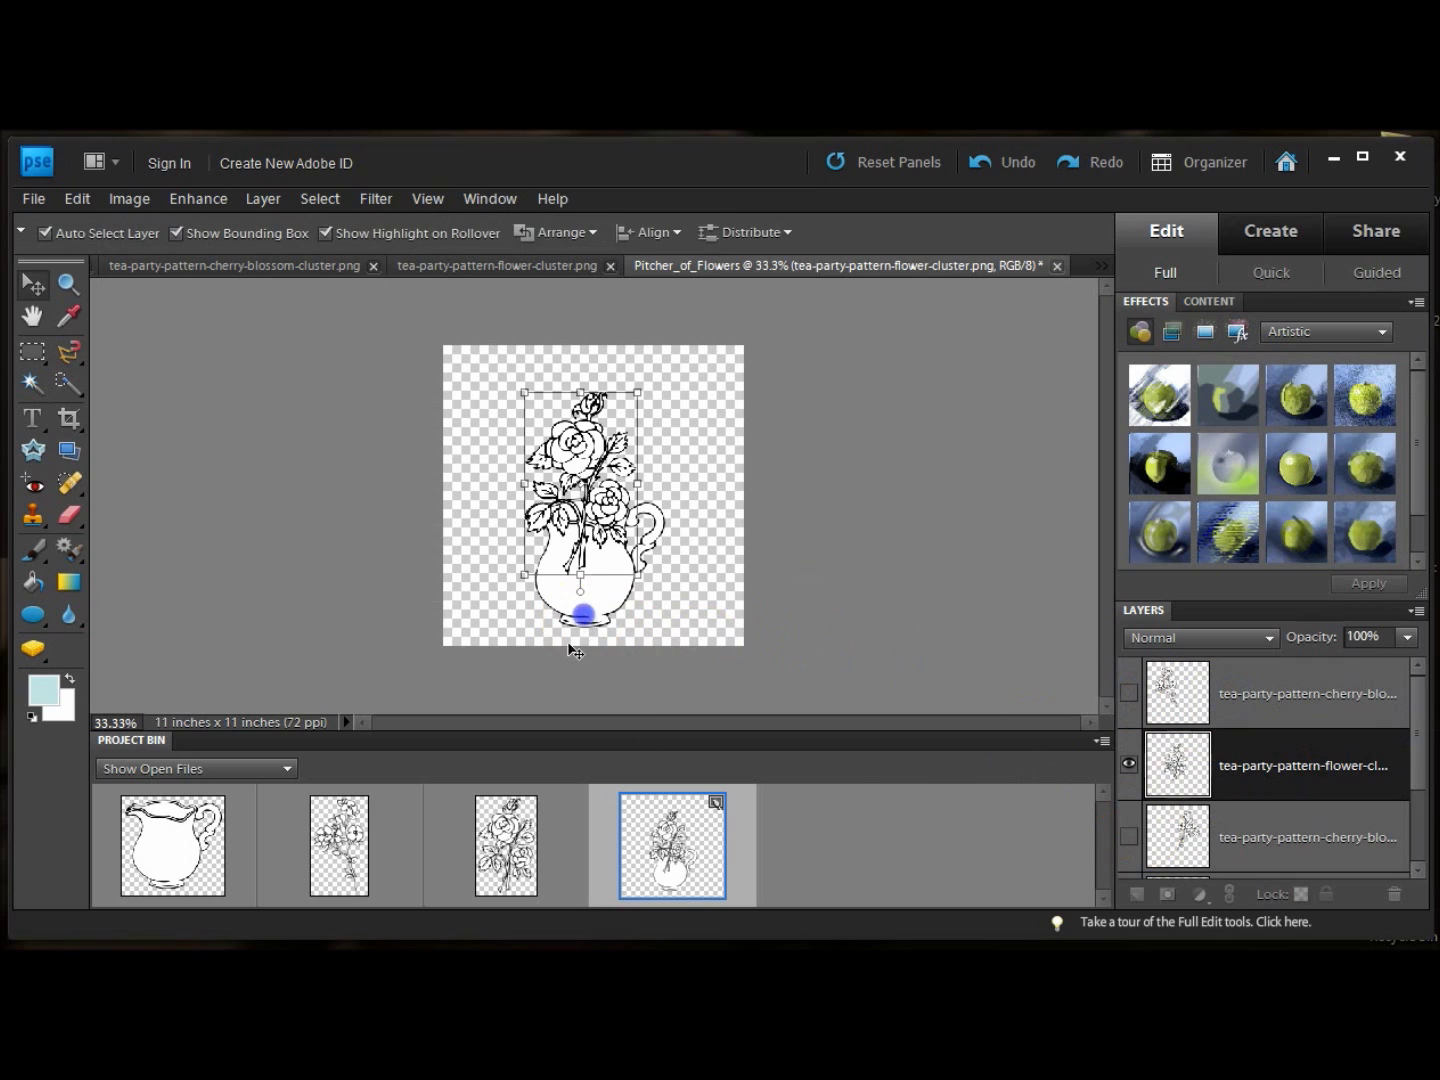
Show both cherry blossom layers, move the flower cluster layer to the top of the layer stack, and deselect it.
left_click(1128, 700)
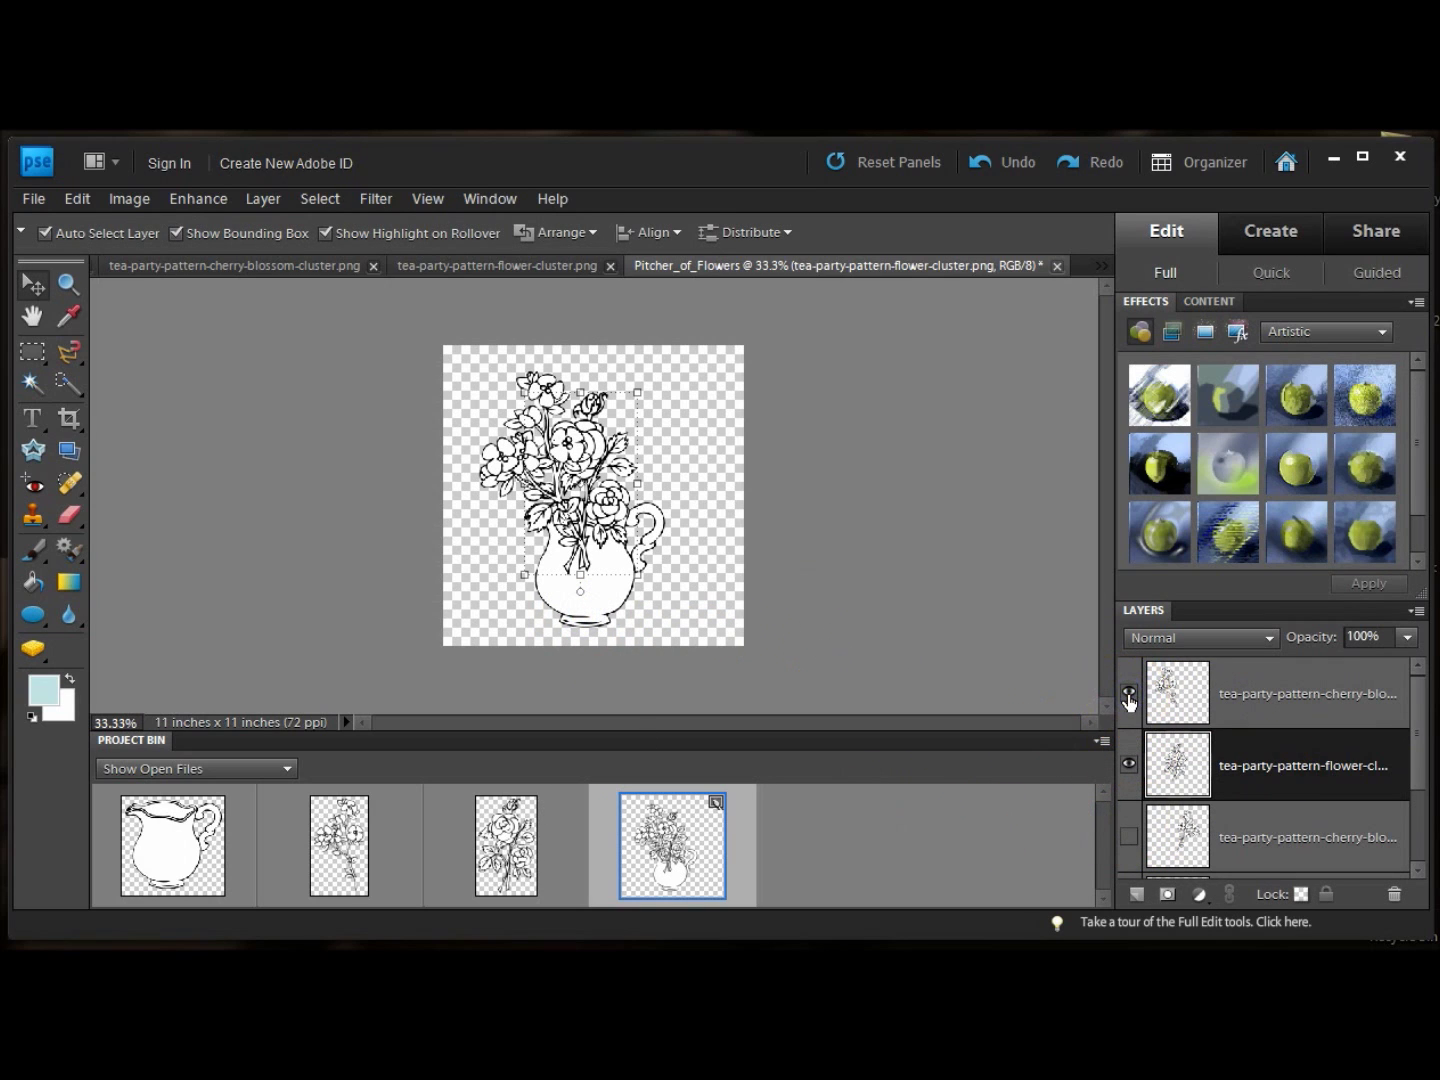
left_click(1129, 838)
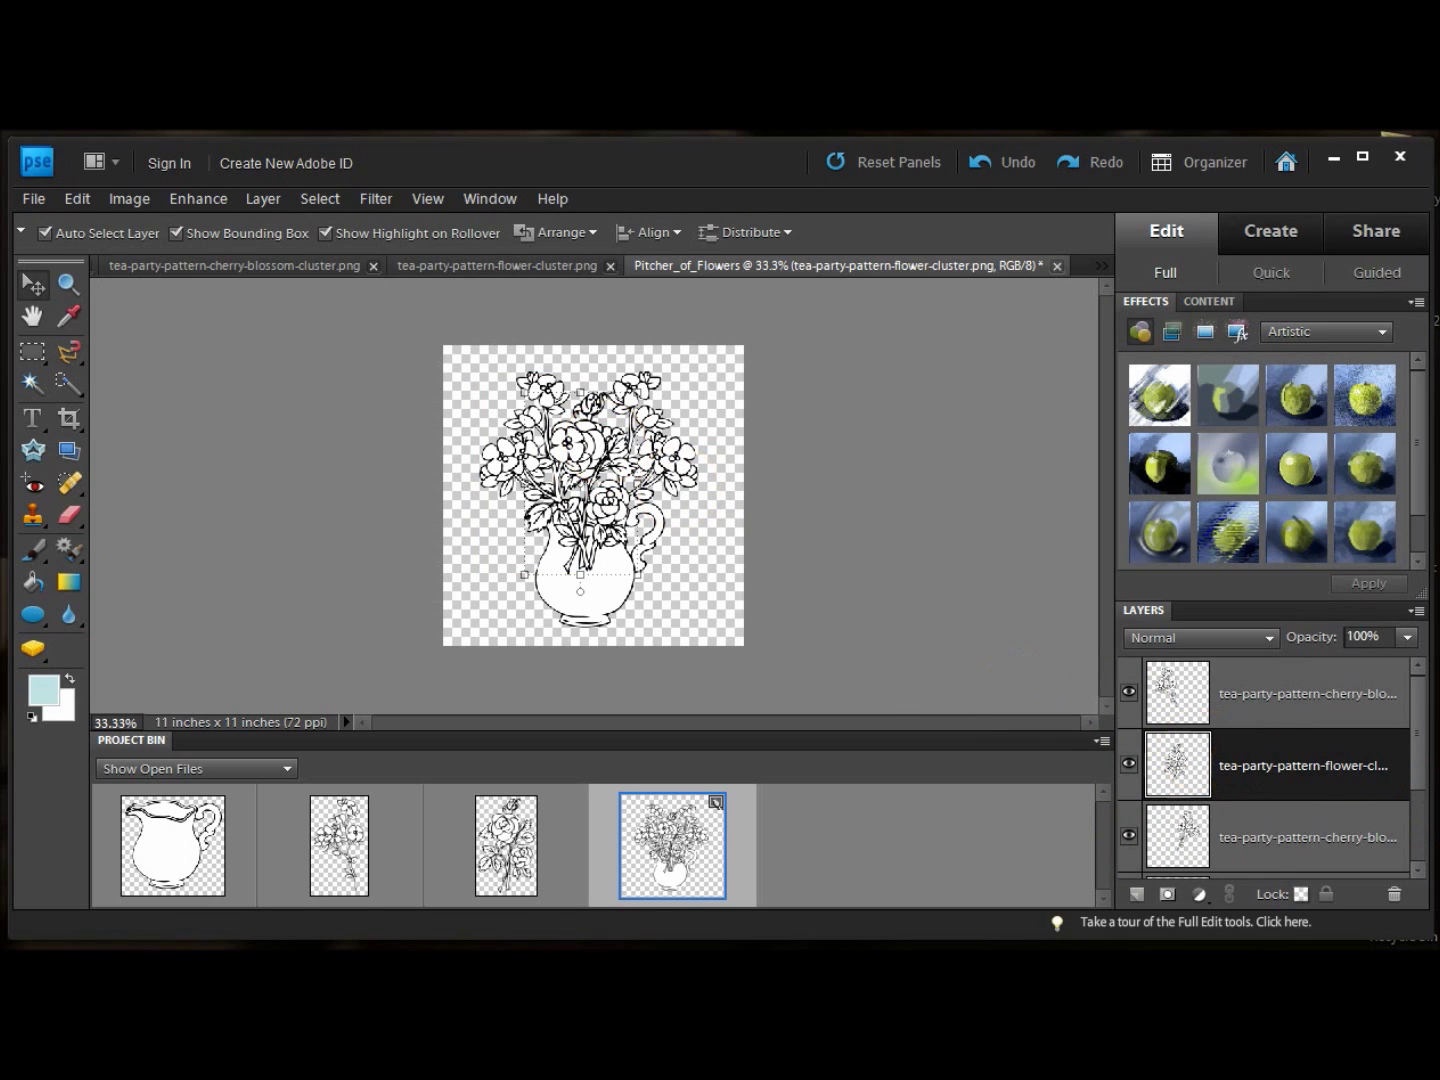
left_click(1297, 768)
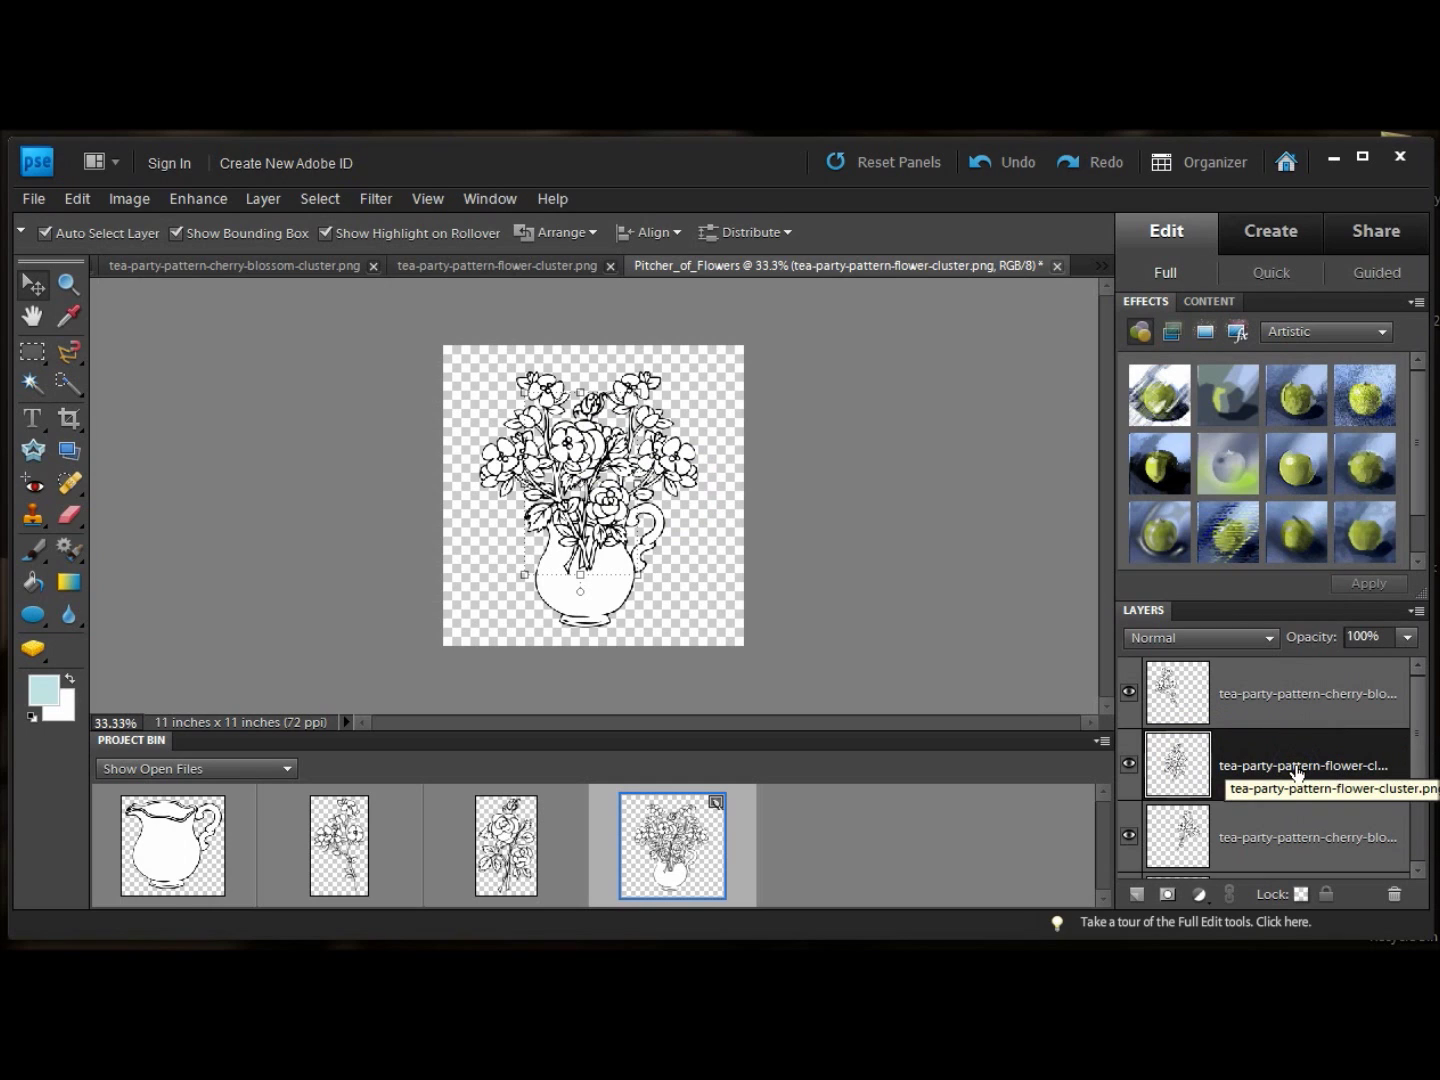
left_click(1297, 769)
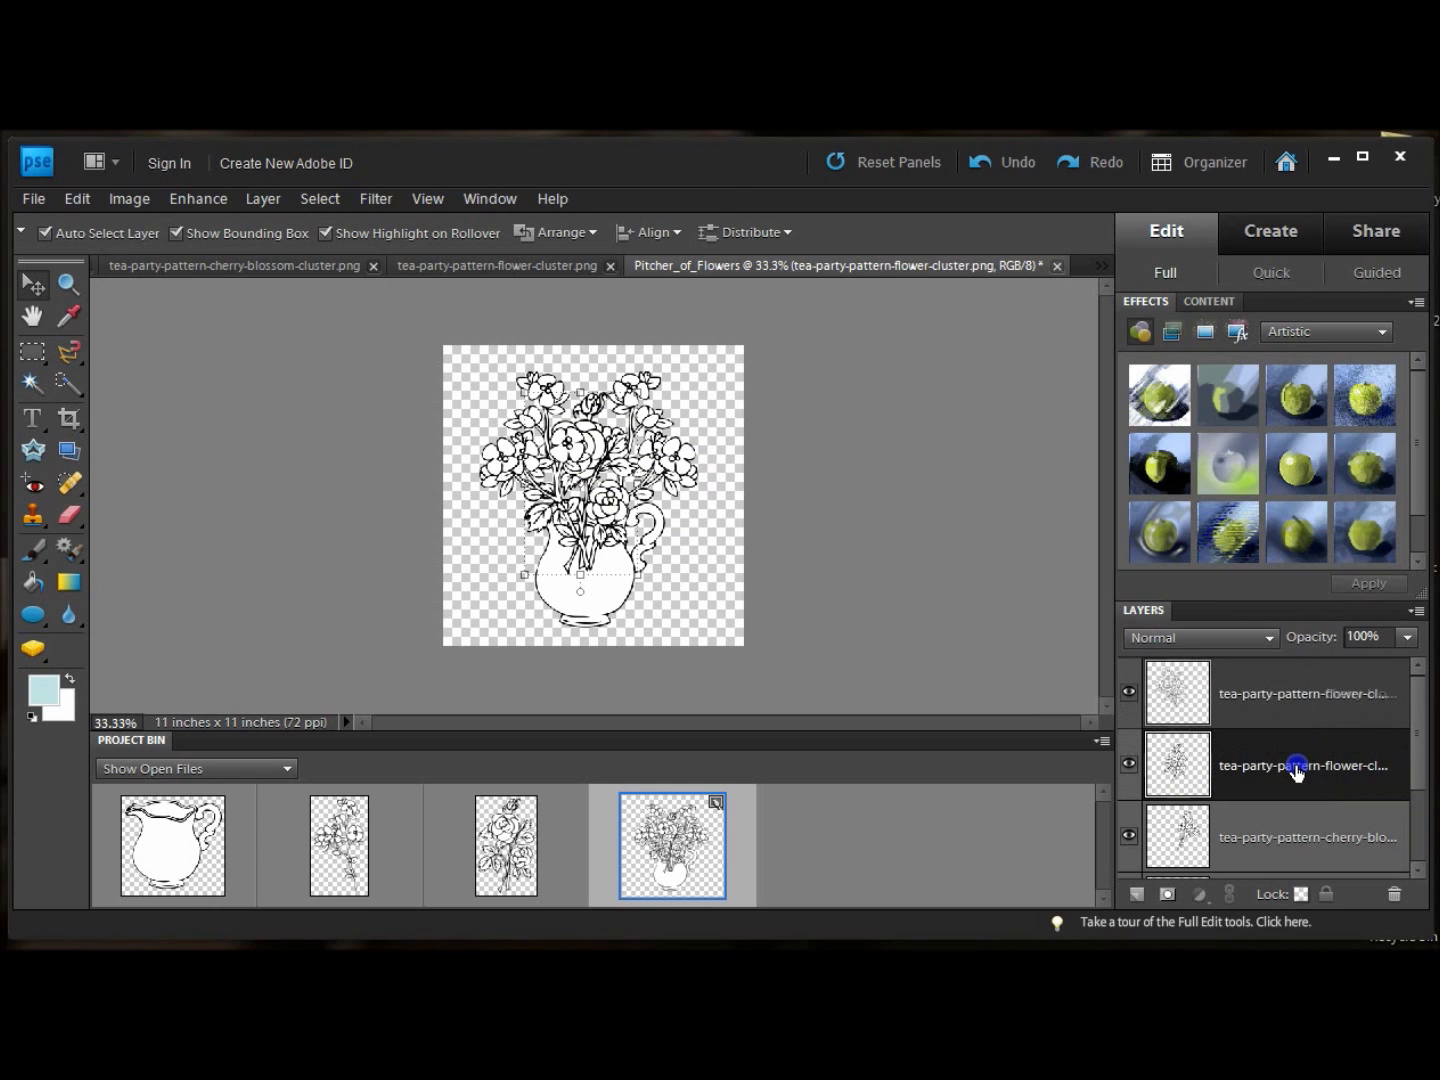
left_click_drag(1297, 768, 1301, 705)
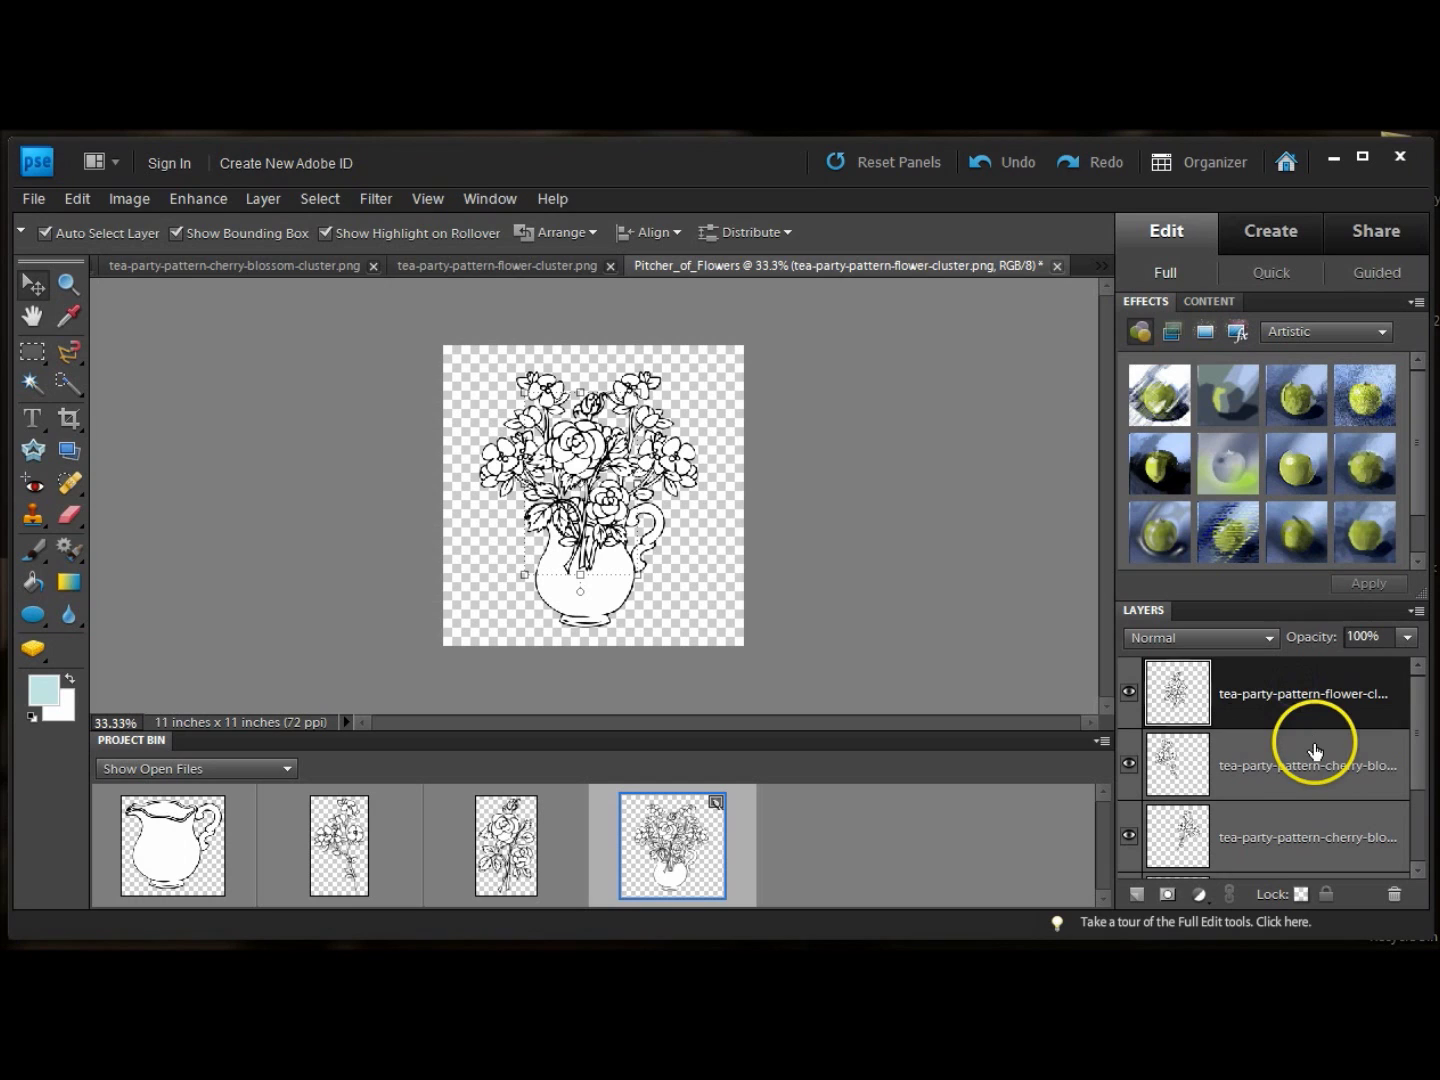
left_click(905, 534)
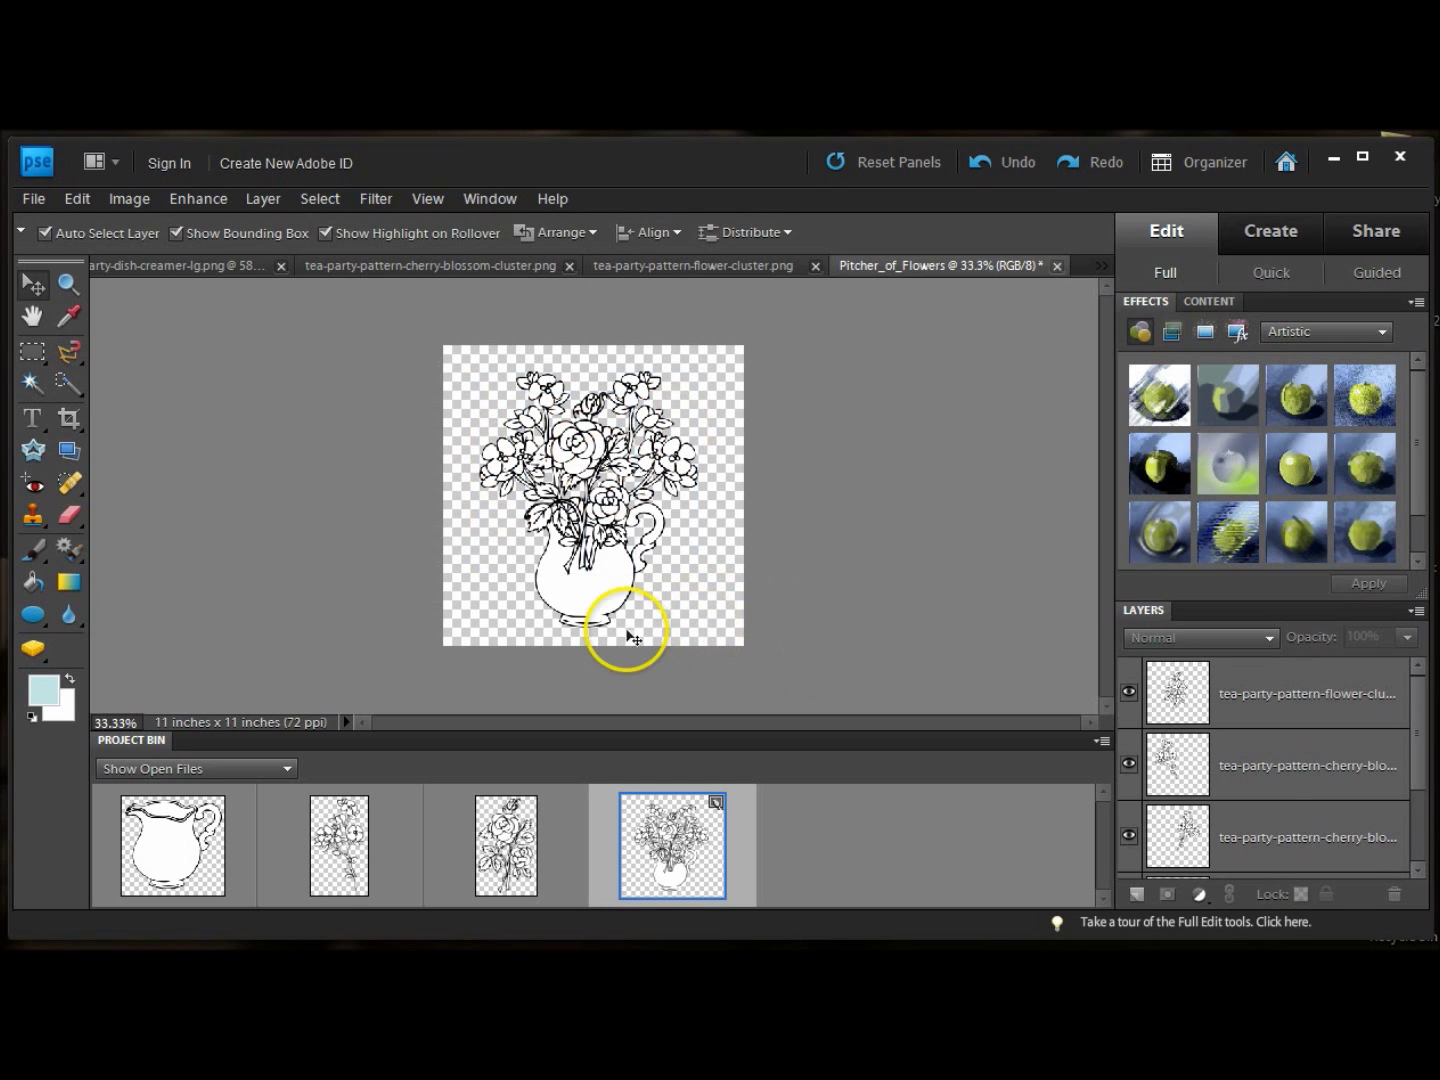
left_click(555, 605)
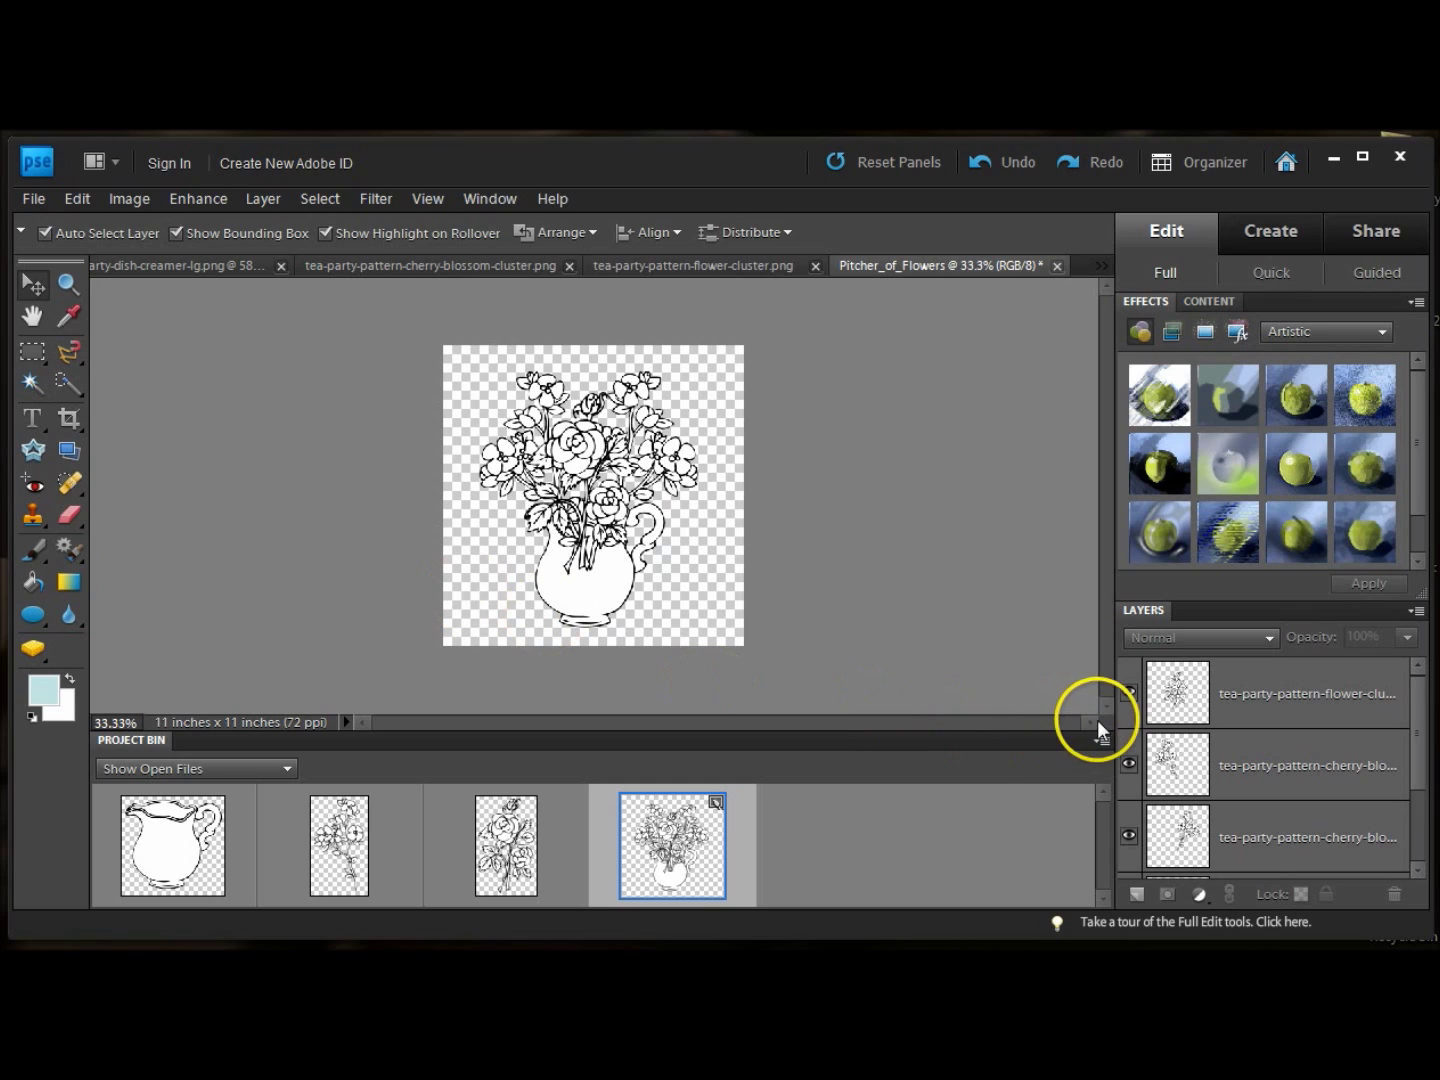
Hide both cherry blossom layers so only the rose flower cluster and the pitcher are displayed.
left_click(1130, 762)
left_click(1129, 835)
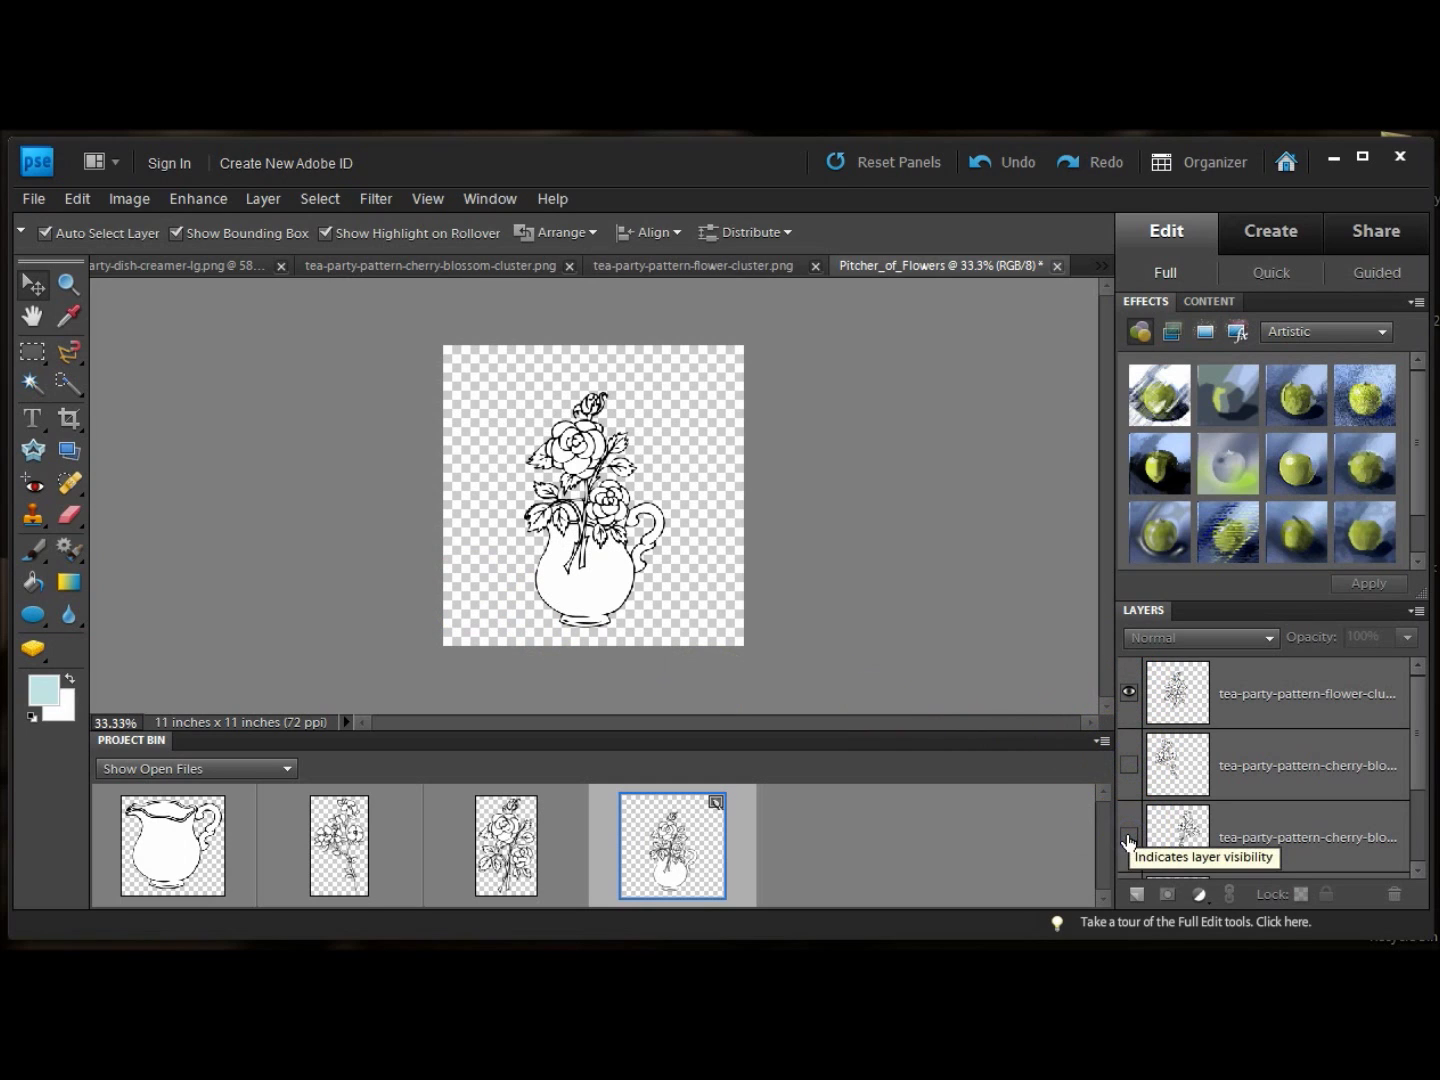
left_click(645, 596)
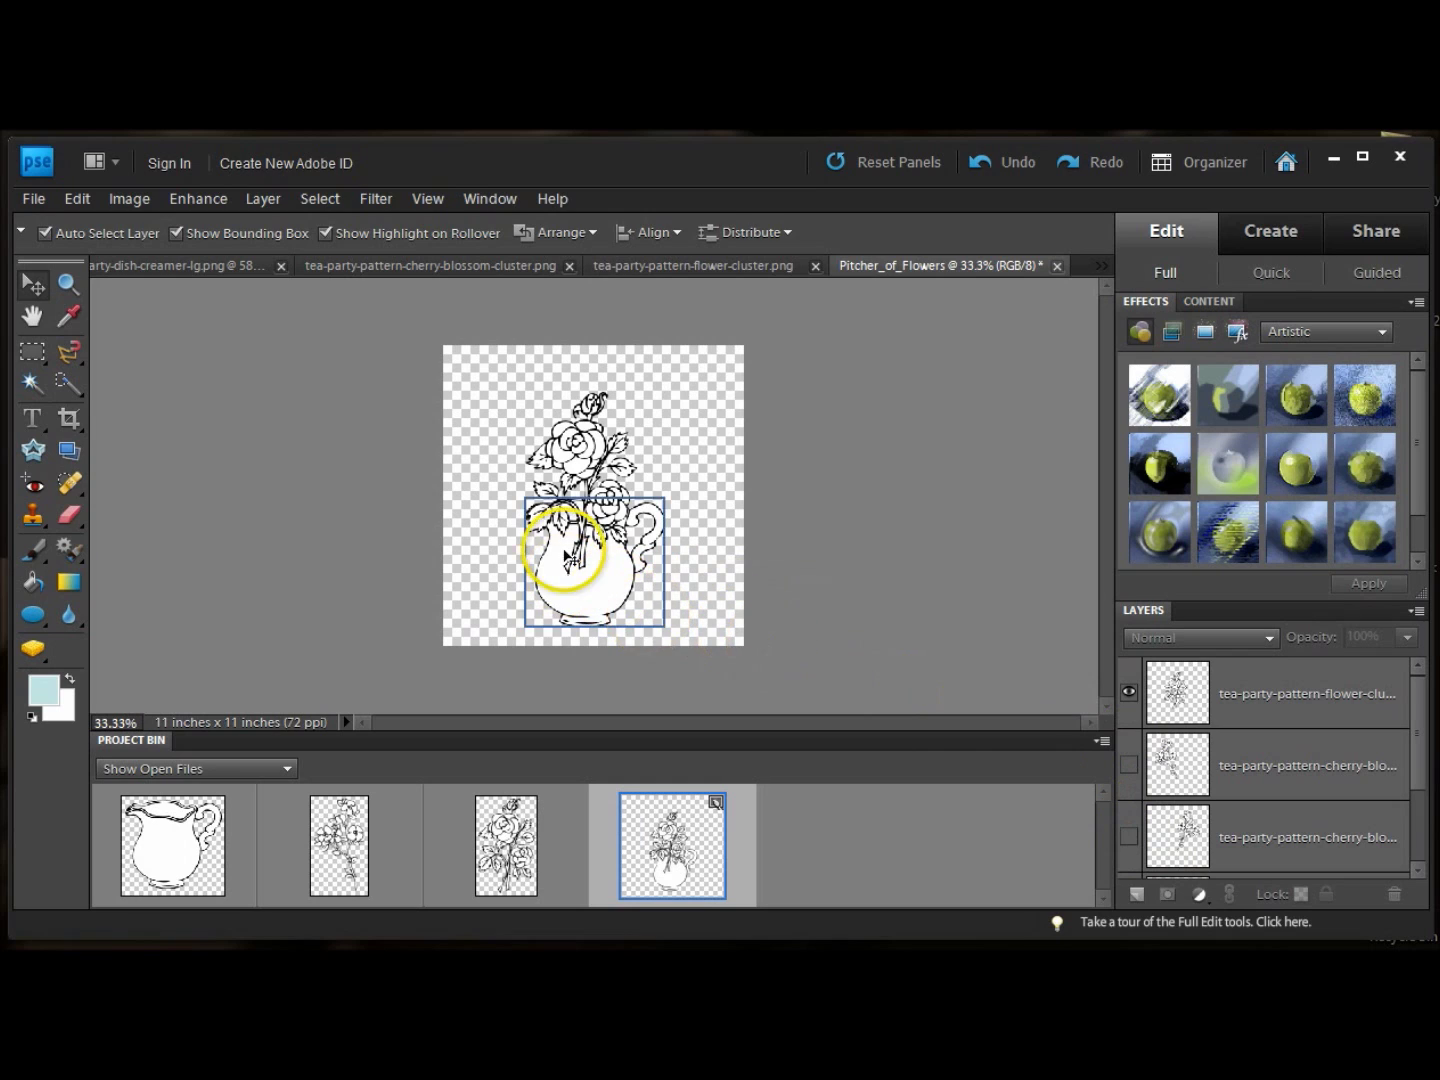
Erase the rose cluster's stems where they overlap the pitcher body, using a 39 px Eraser brush on the flower cluster layer.
left_click(1327, 700)
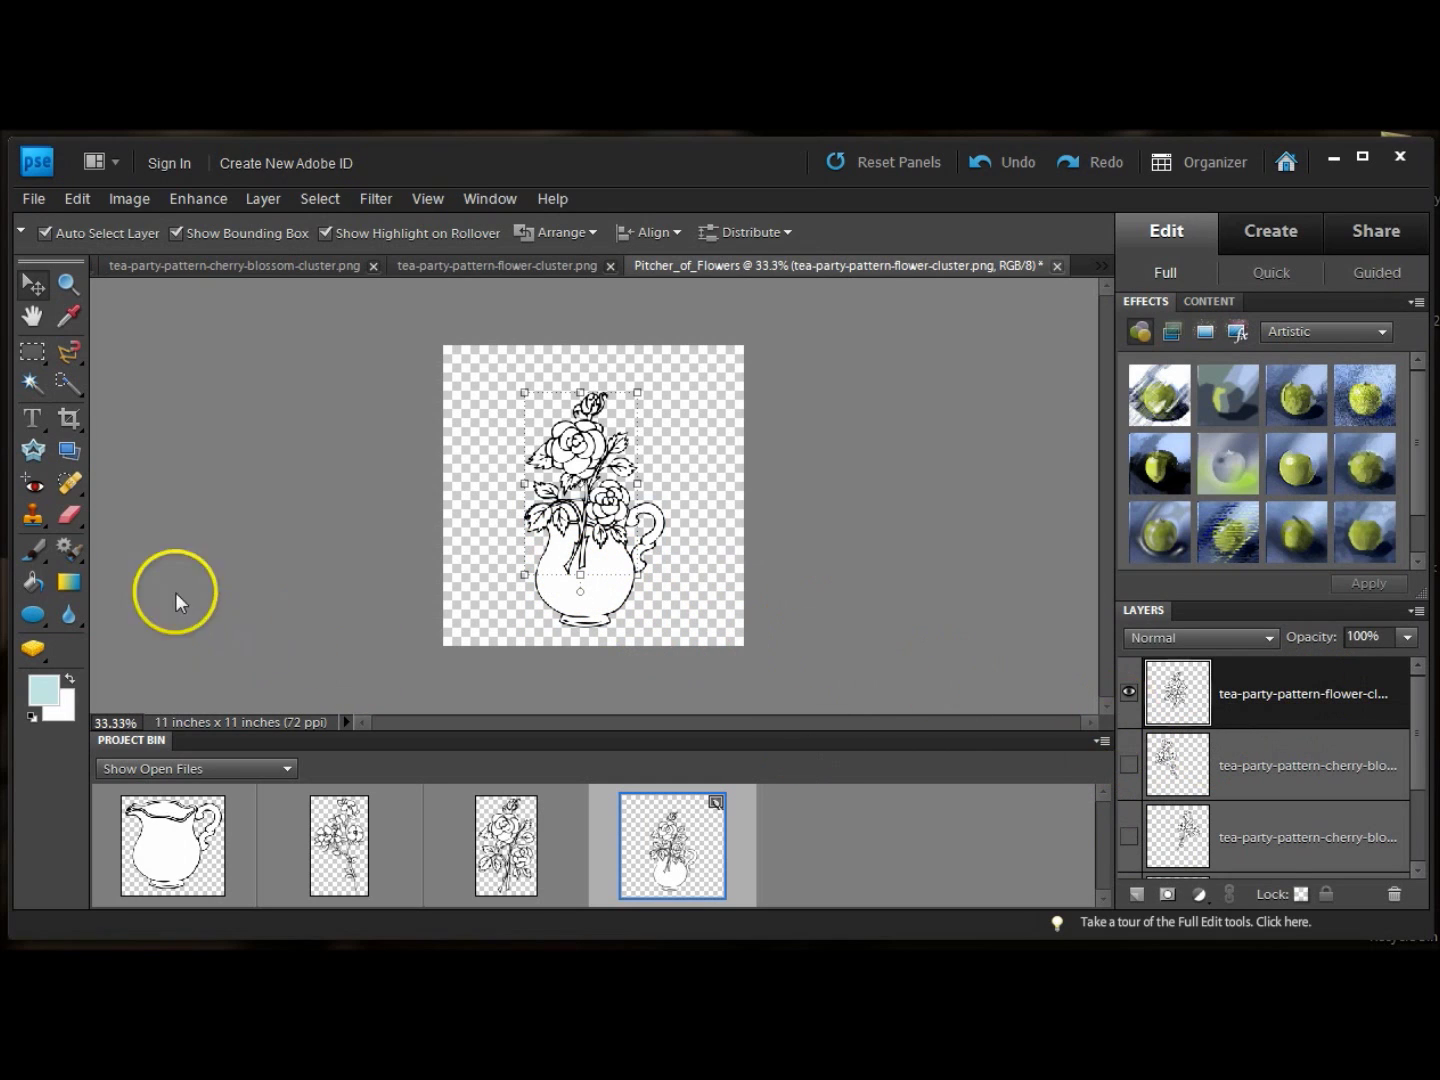
left_click(67, 513)
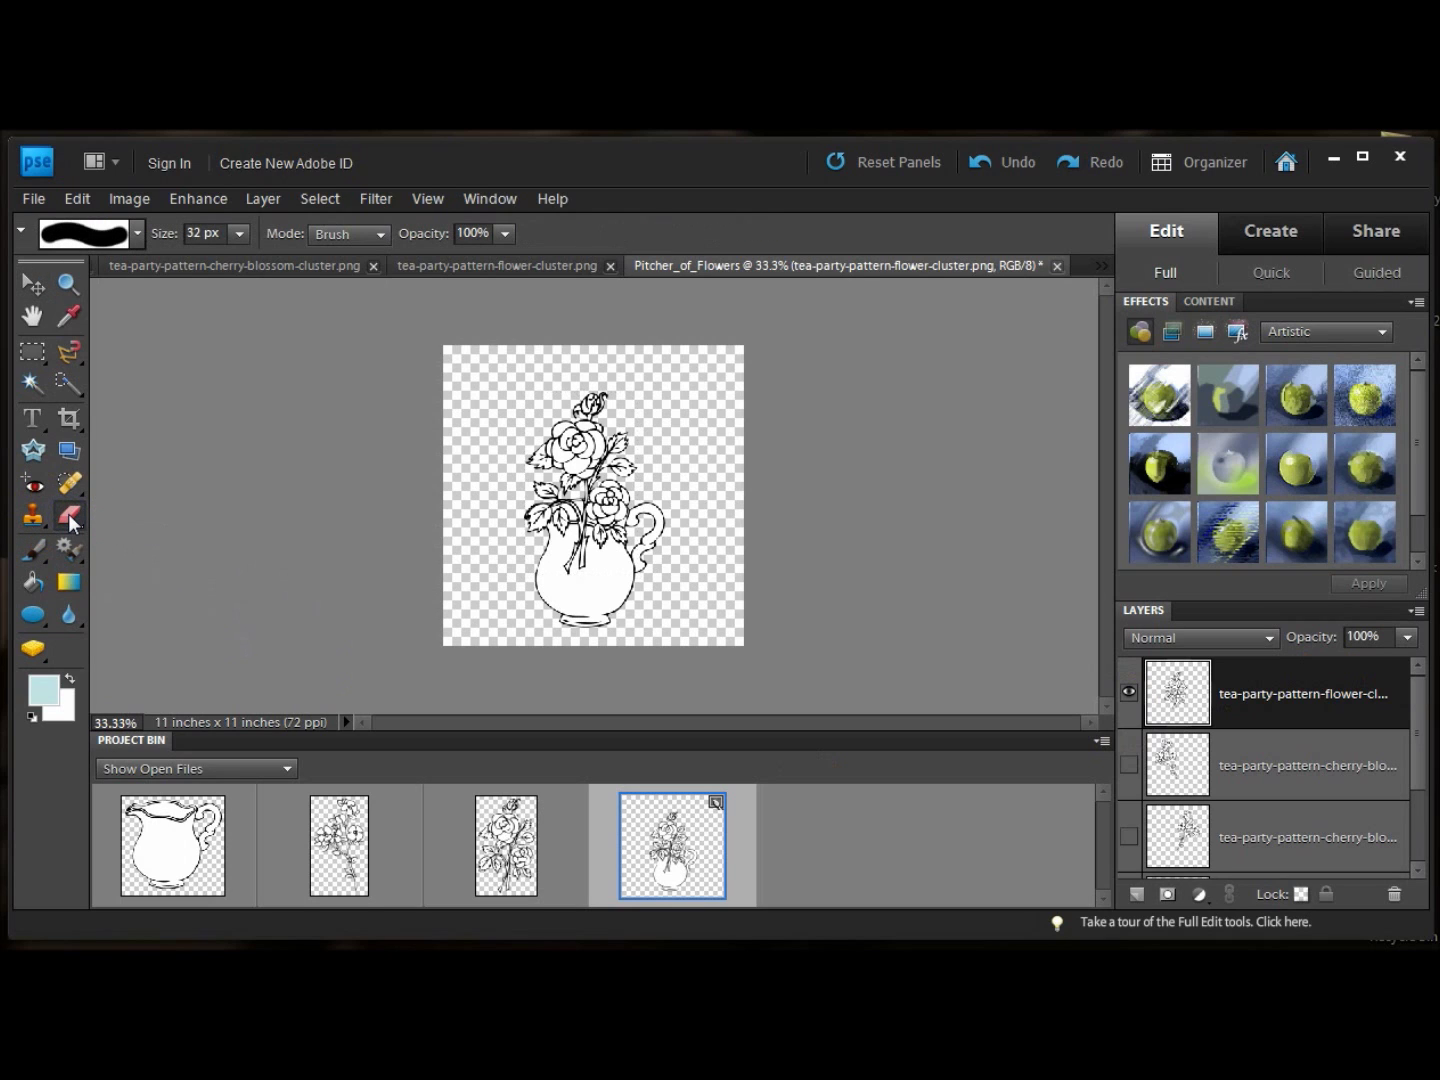
left_click(237, 237)
left_click(237, 257)
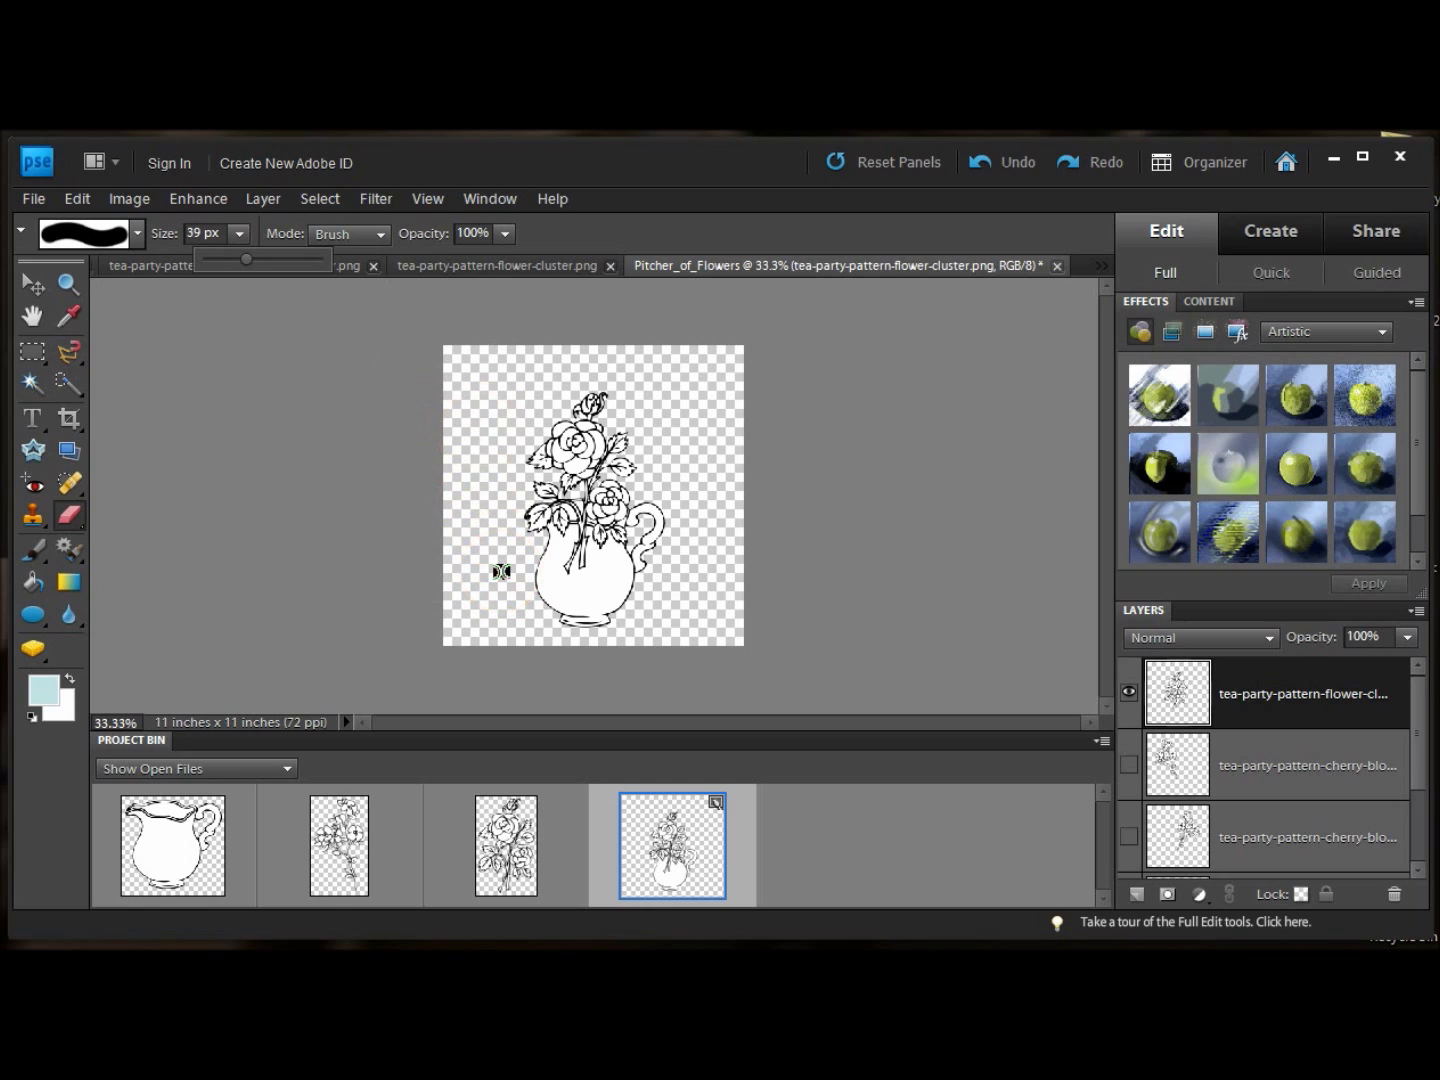
left_click(511, 602)
left_click(566, 570)
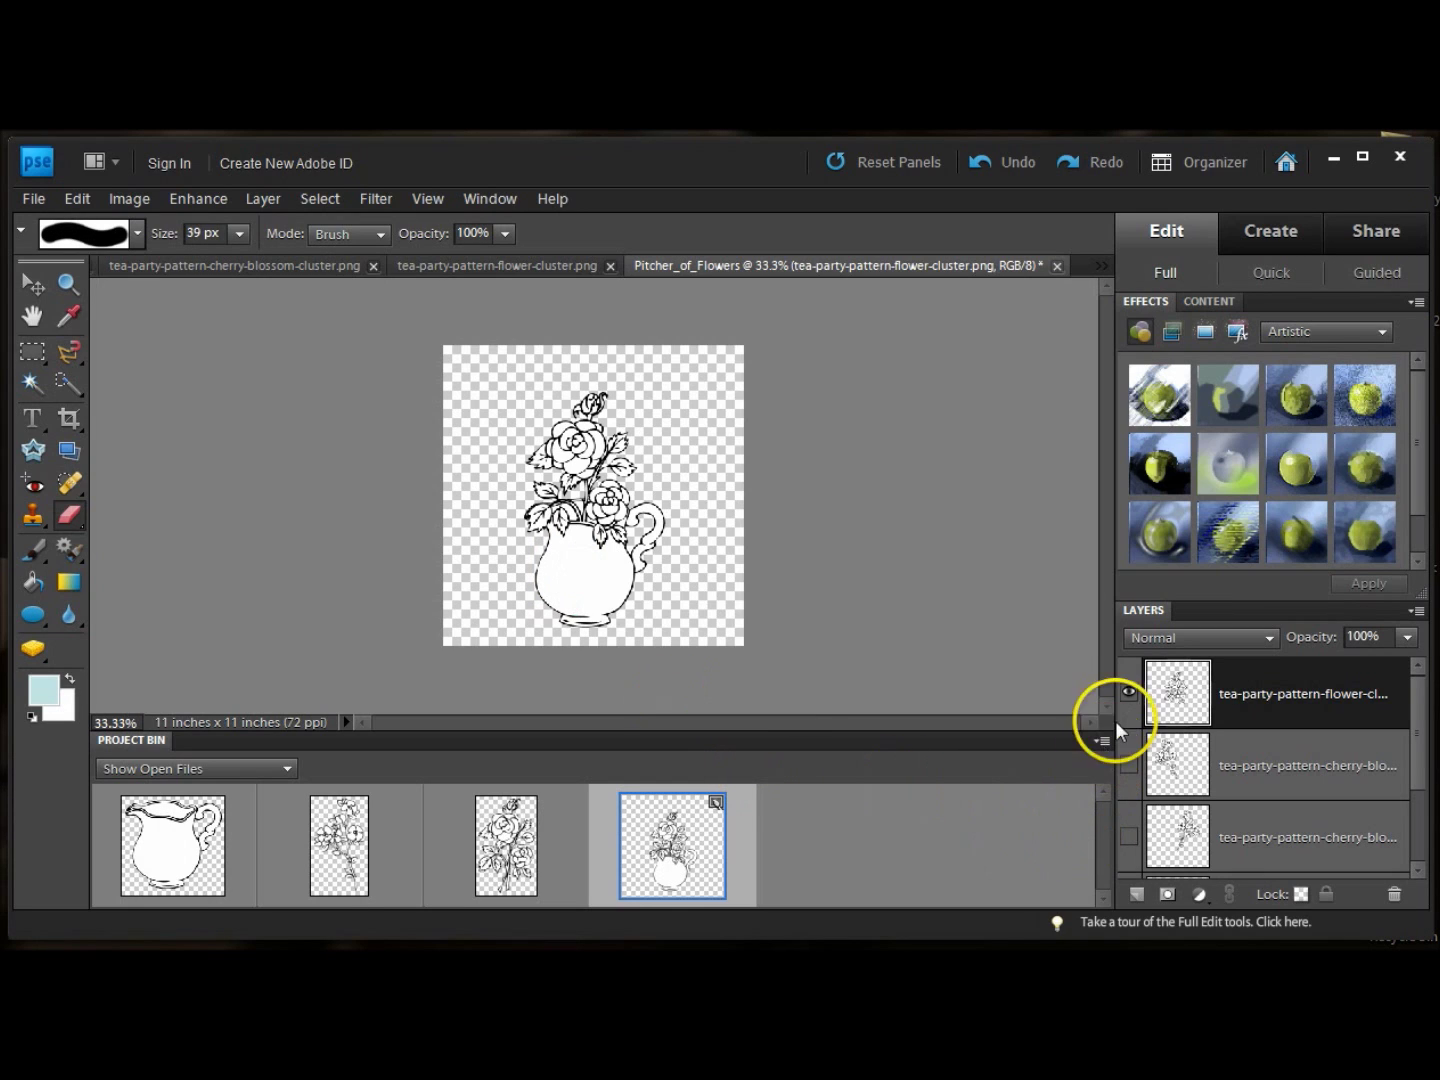
Display only the cherry blossom copy with the pitcher and erase its stem and leaves overlapping the pitcher body.
left_click(1127, 696)
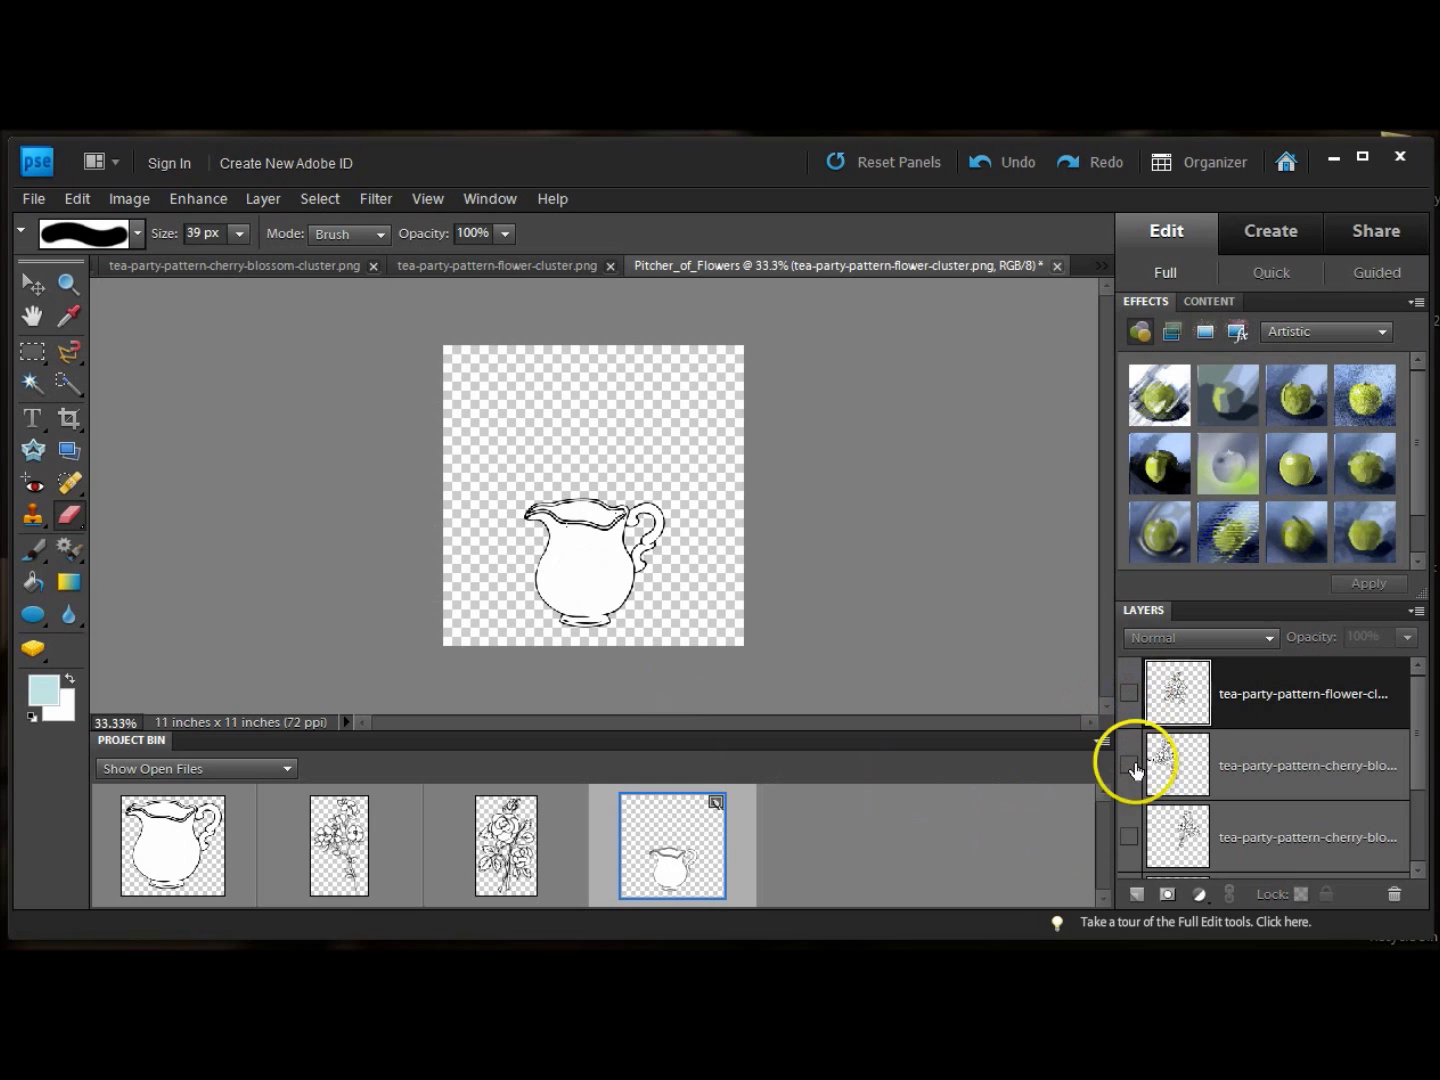
left_click(1130, 767)
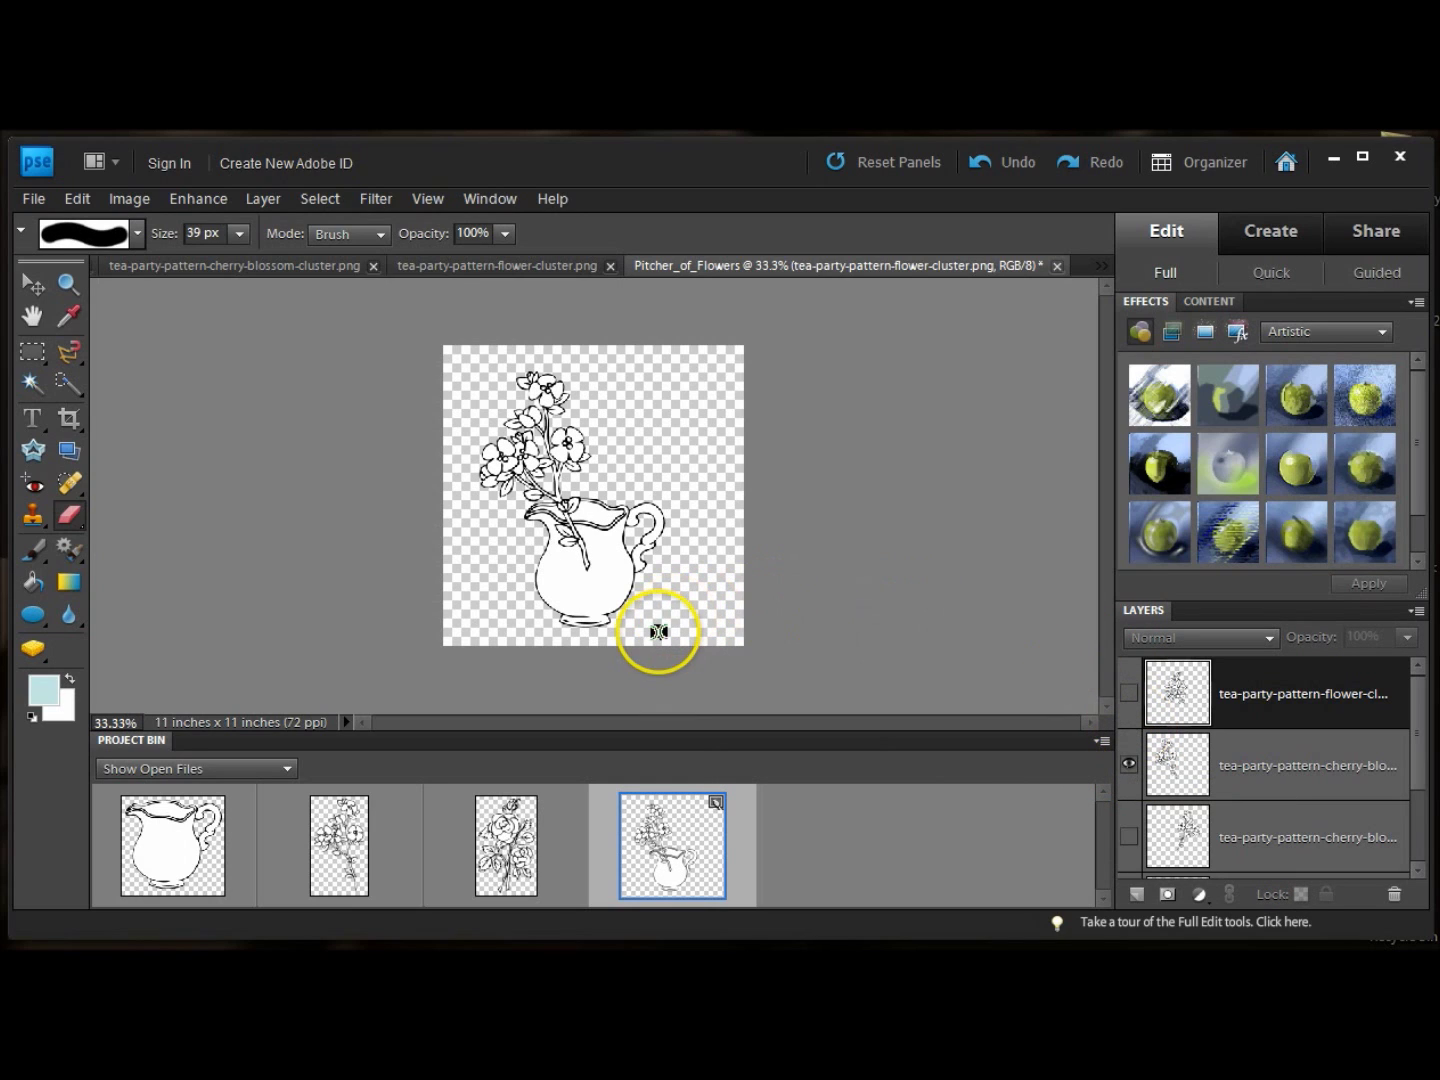
left_click_drag(657, 630, 578, 571)
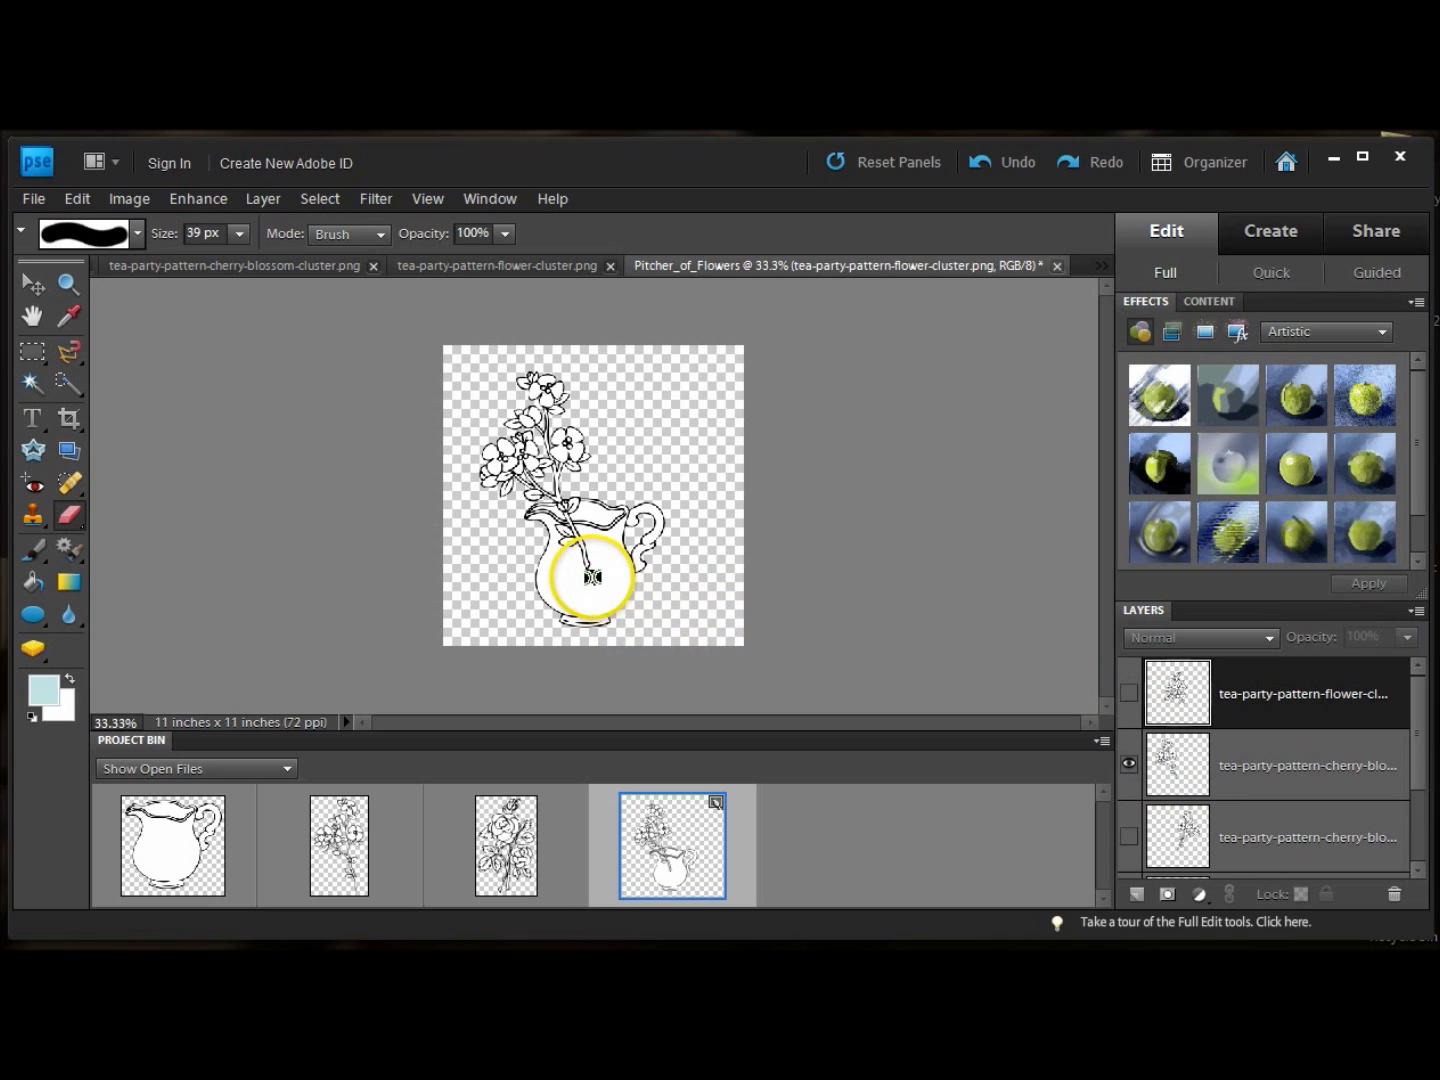
left_click(1301, 770)
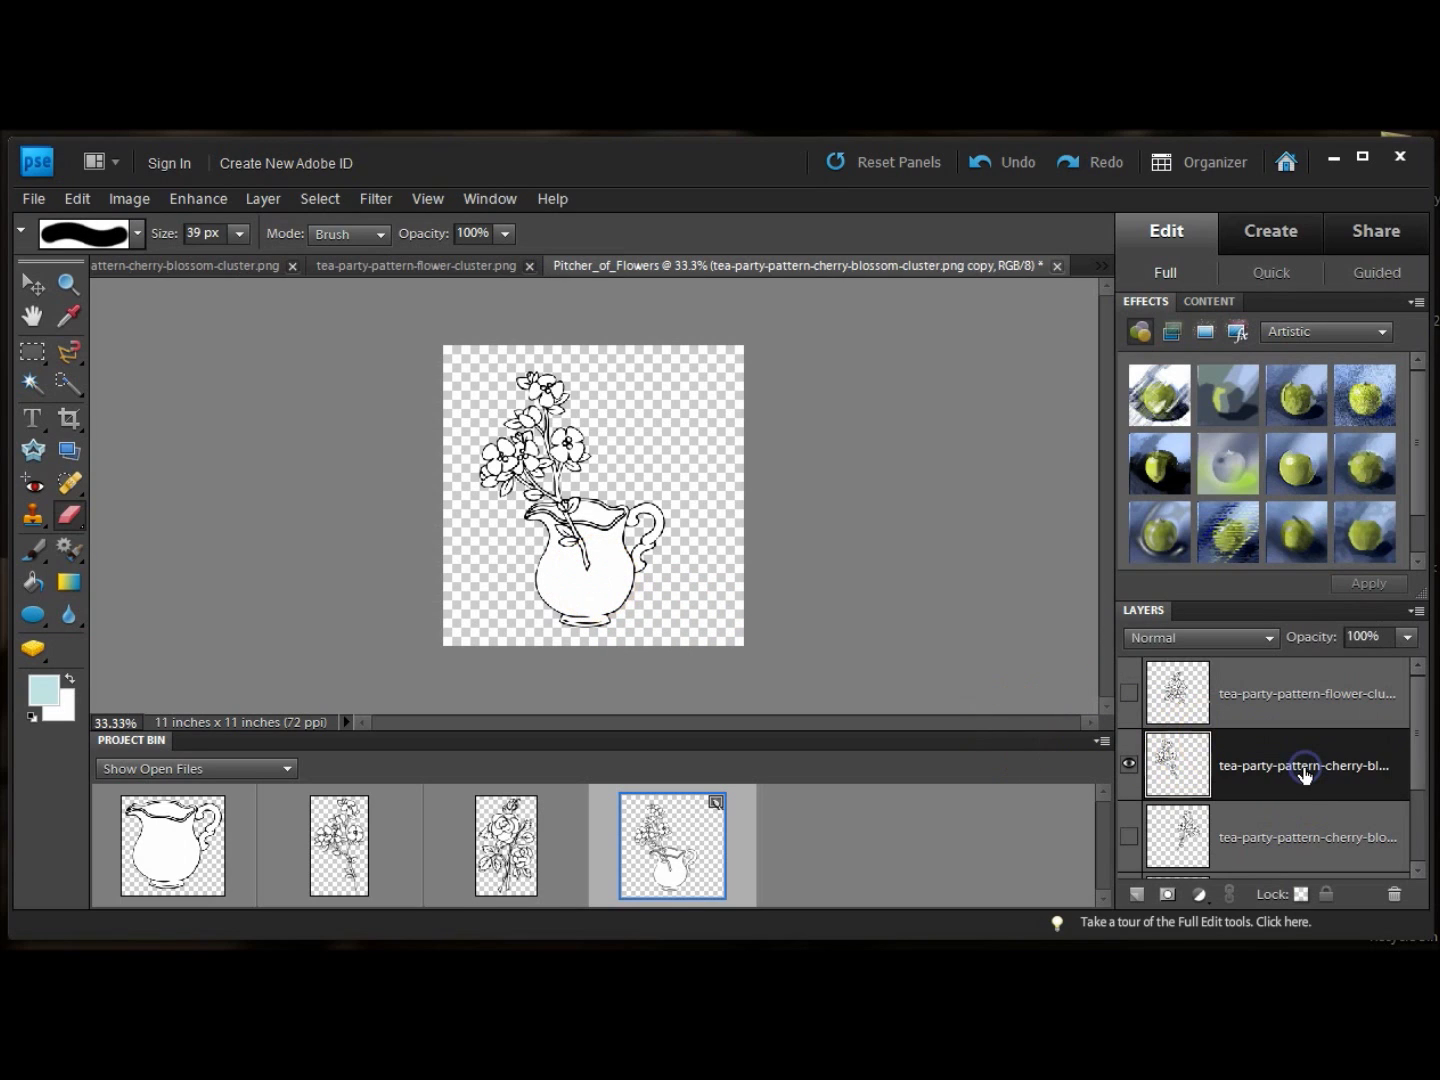
left_click(1320, 775)
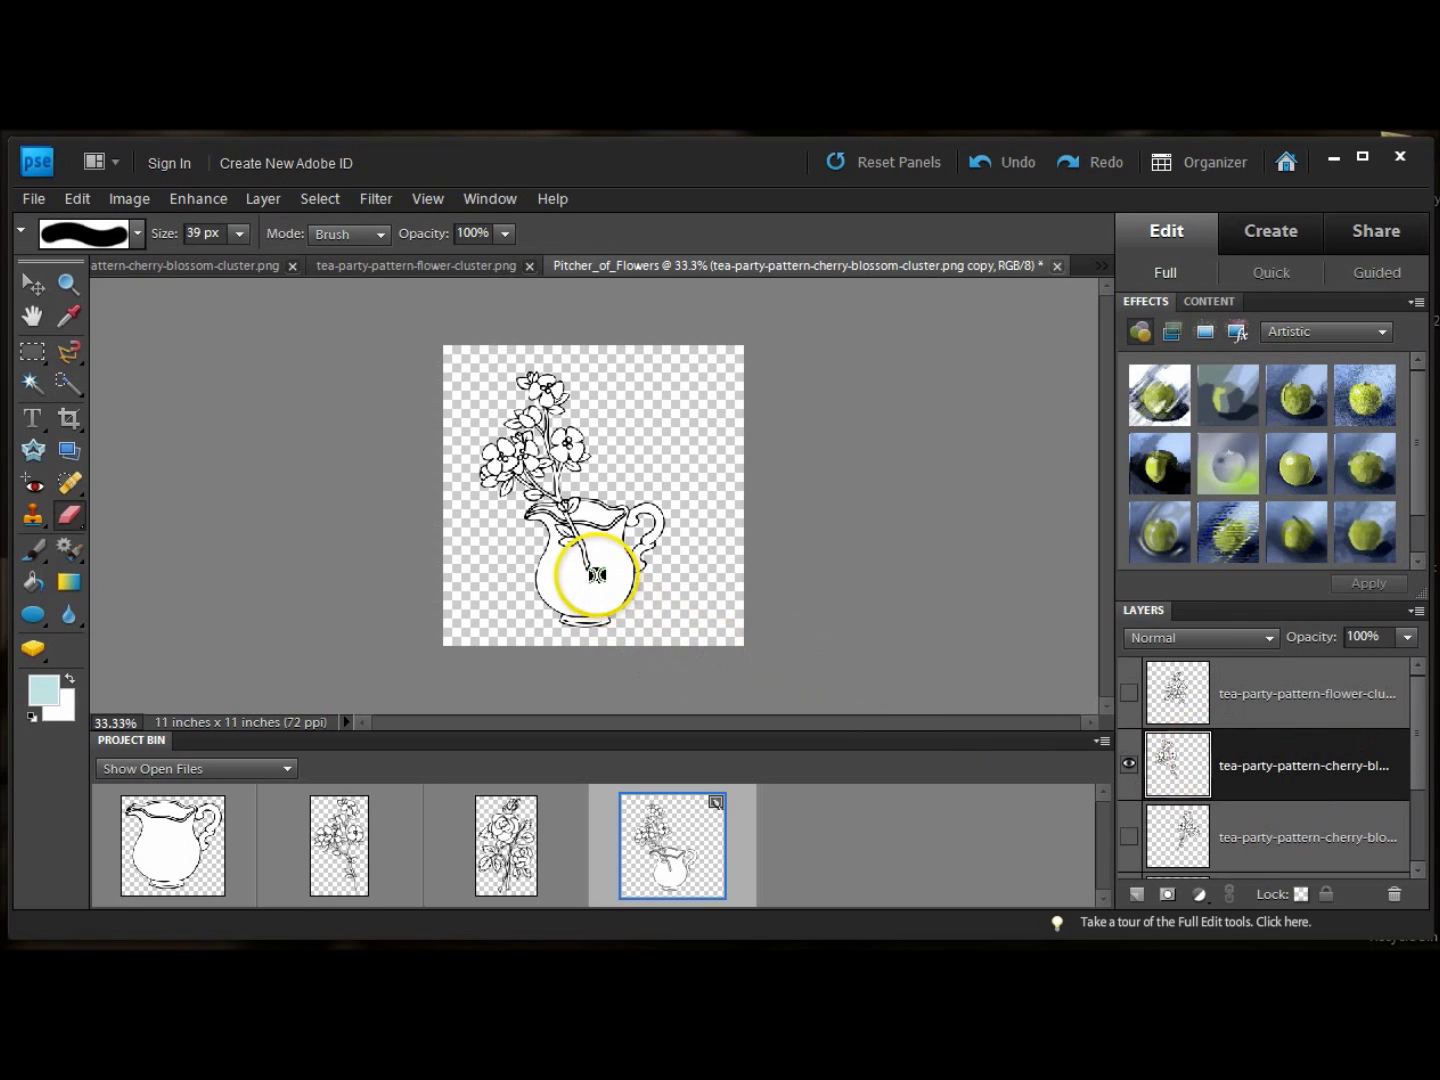
left_click(589, 570)
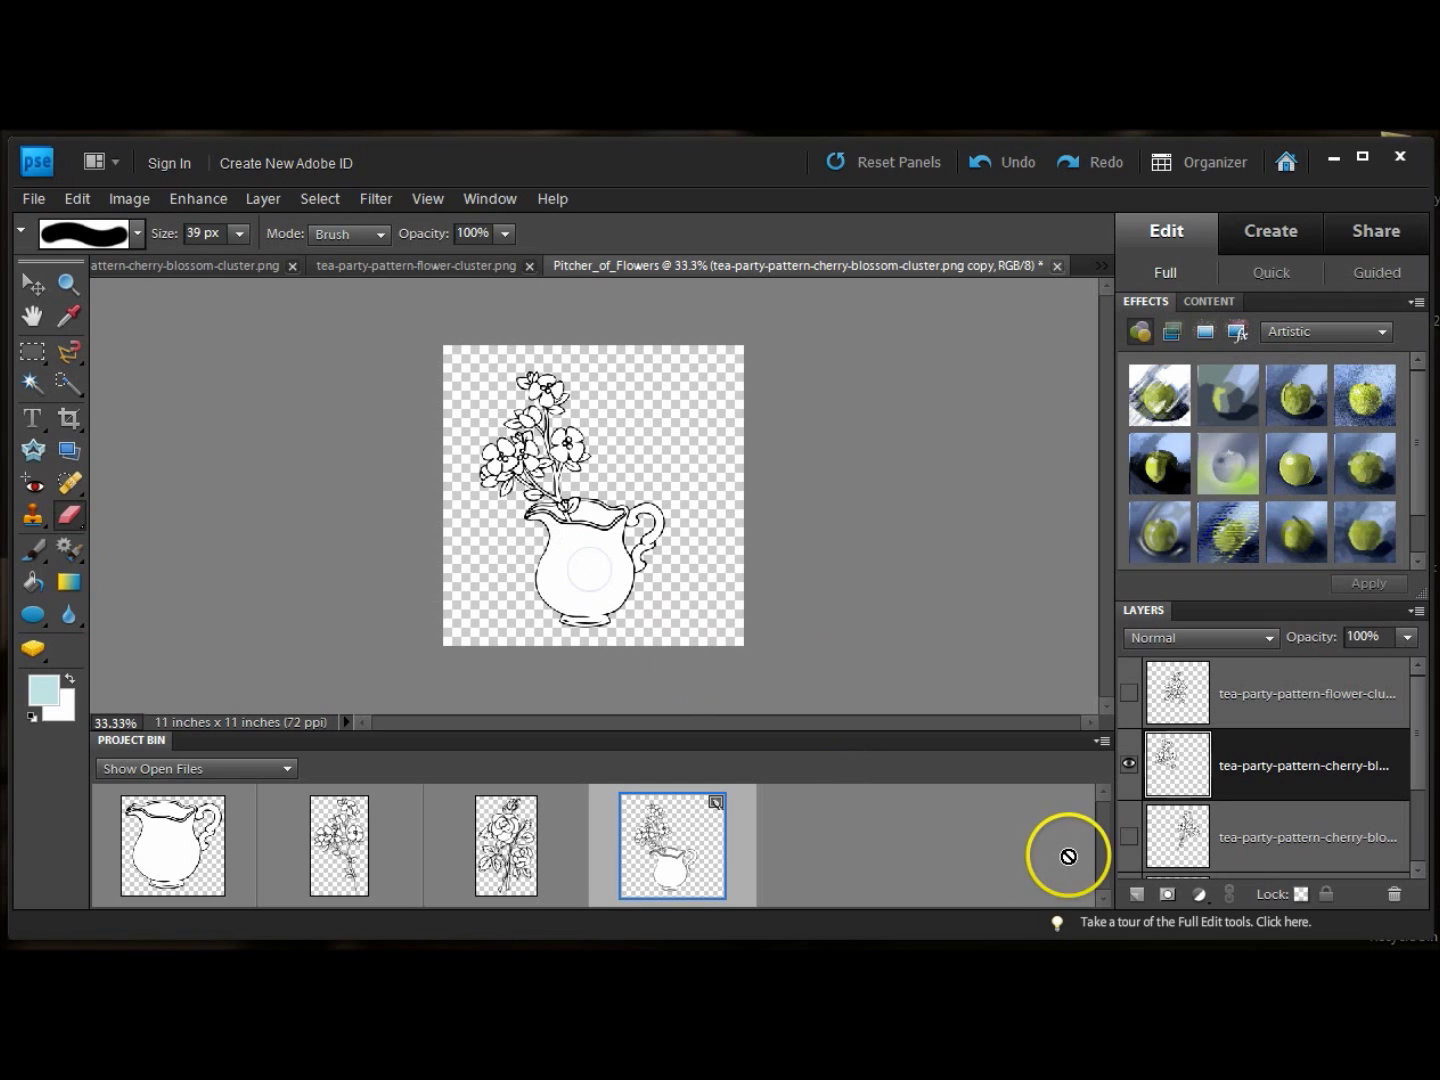
Display only the mirrored cherry blossom layer with the pitcher and erase its stem and leaves overlapping the pitcher body.
left_click(1129, 764)
left_click(1130, 838)
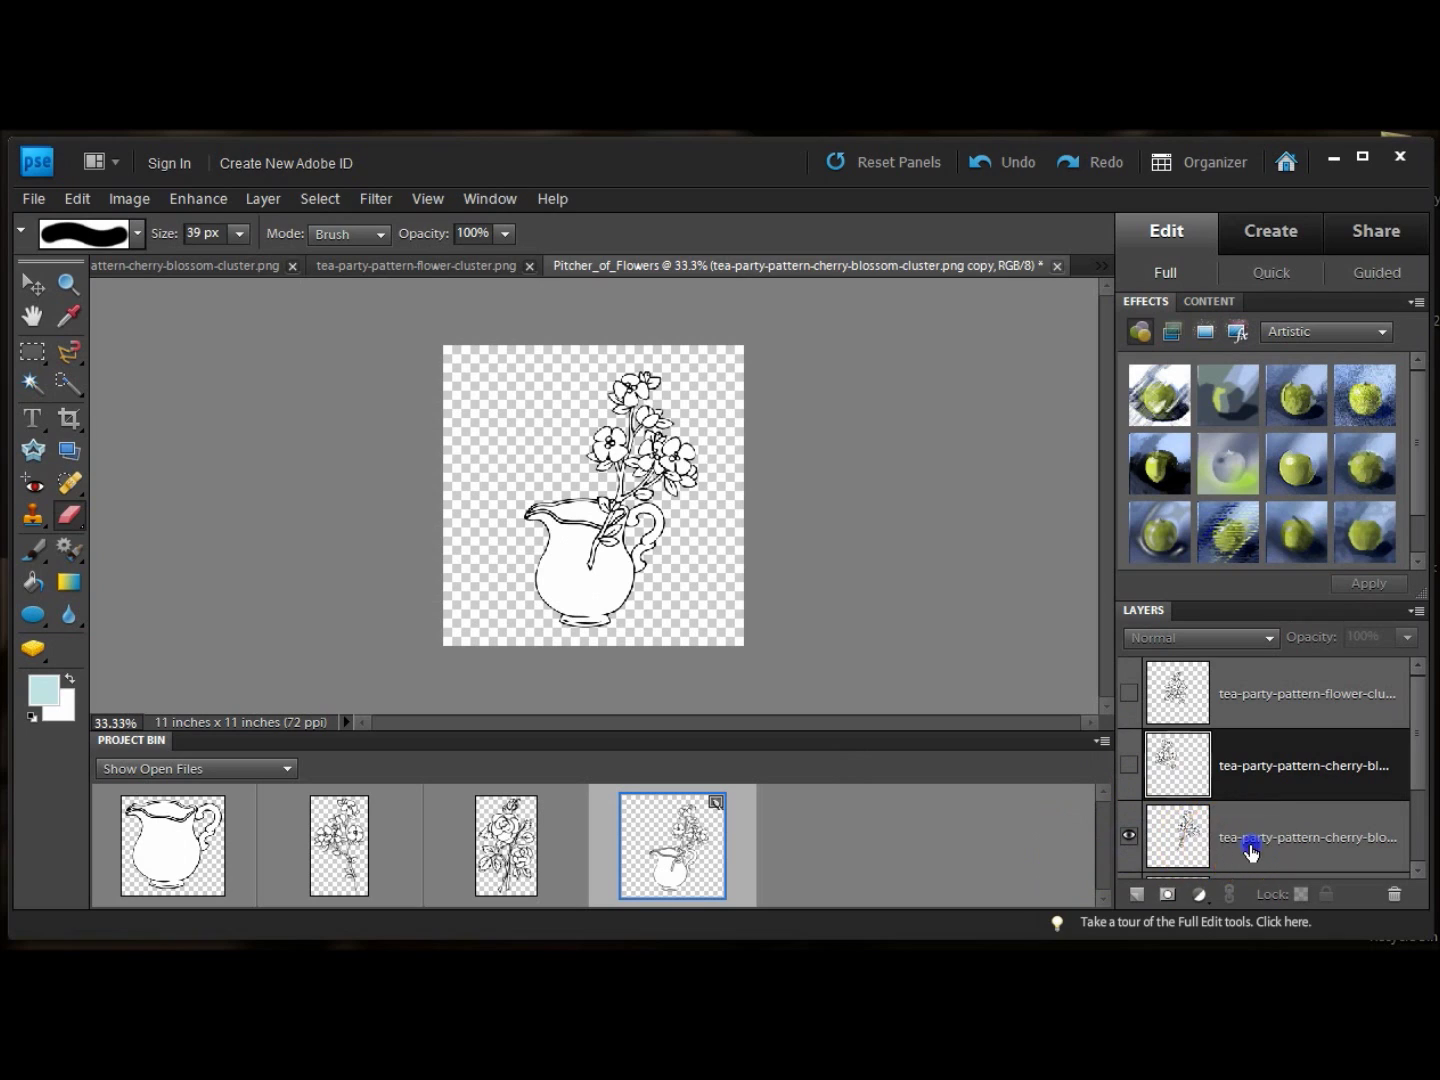
left_click(1246, 848)
left_click_drag(1215, 815, 590, 570)
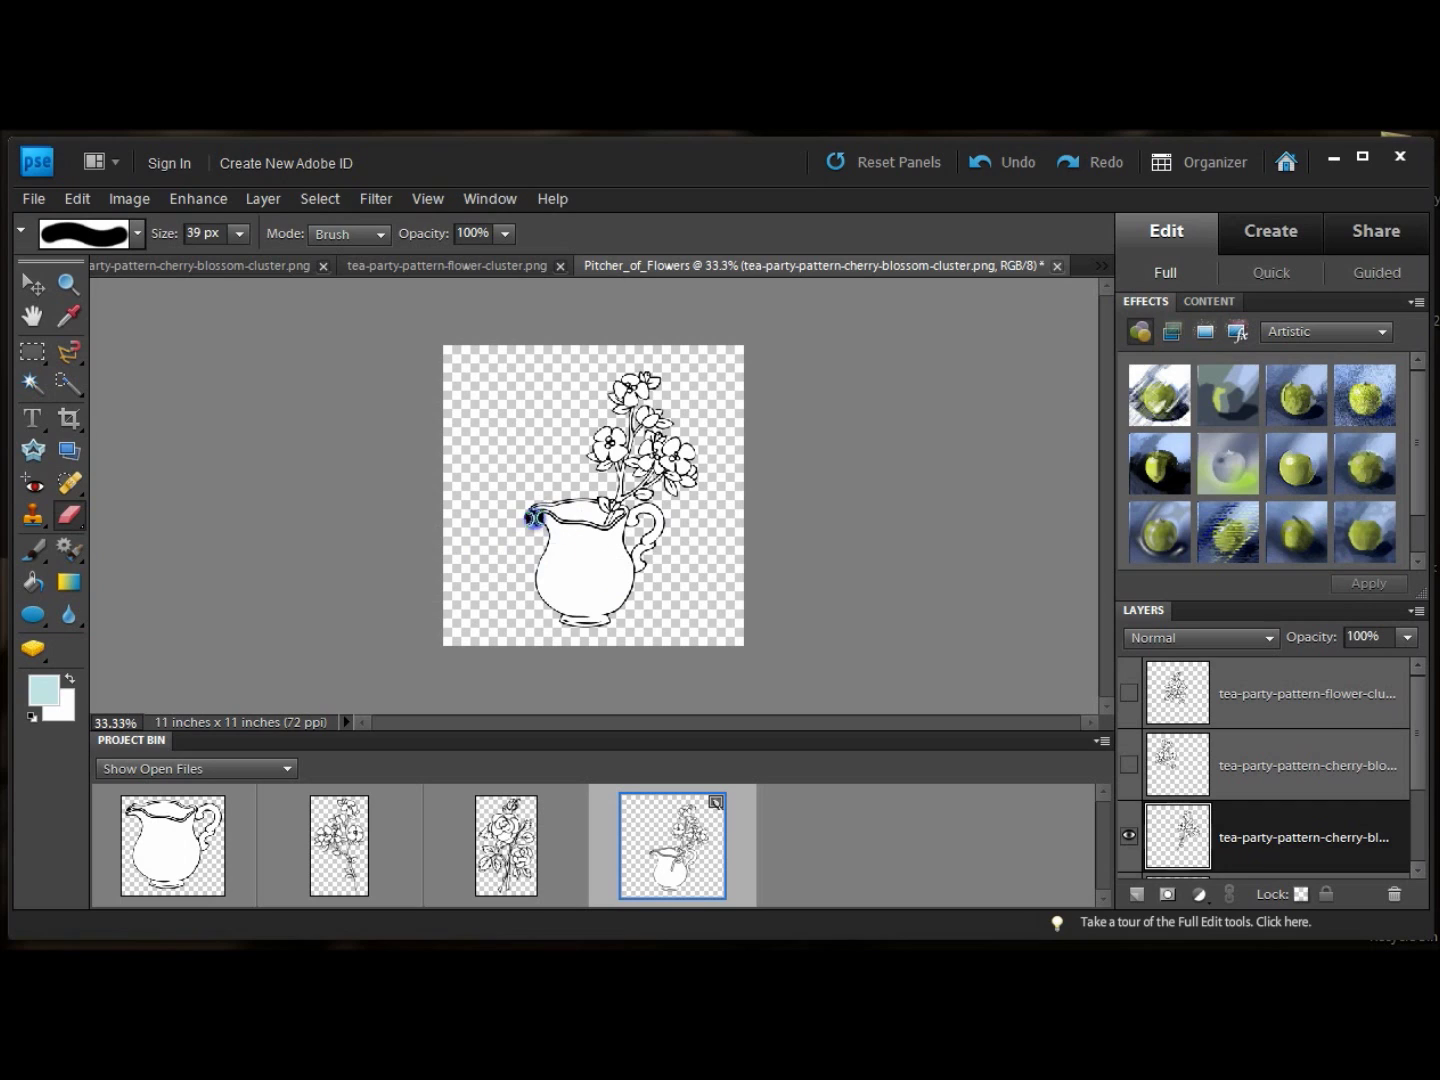
Erase the remaining cherry blossom stem over the pitcher body and show the hidden rose cluster and other cherry blossom layers again.
mouse_move(573, 625)
left_mouse_down()
mouse_move(673, 598)
mouse_move(638, 519)
mouse_move(661, 547)
mouse_move(664, 516)
mouse_move(659, 572)
left_mouse_up()
left_click(1130, 763)
left_click(1130, 692)
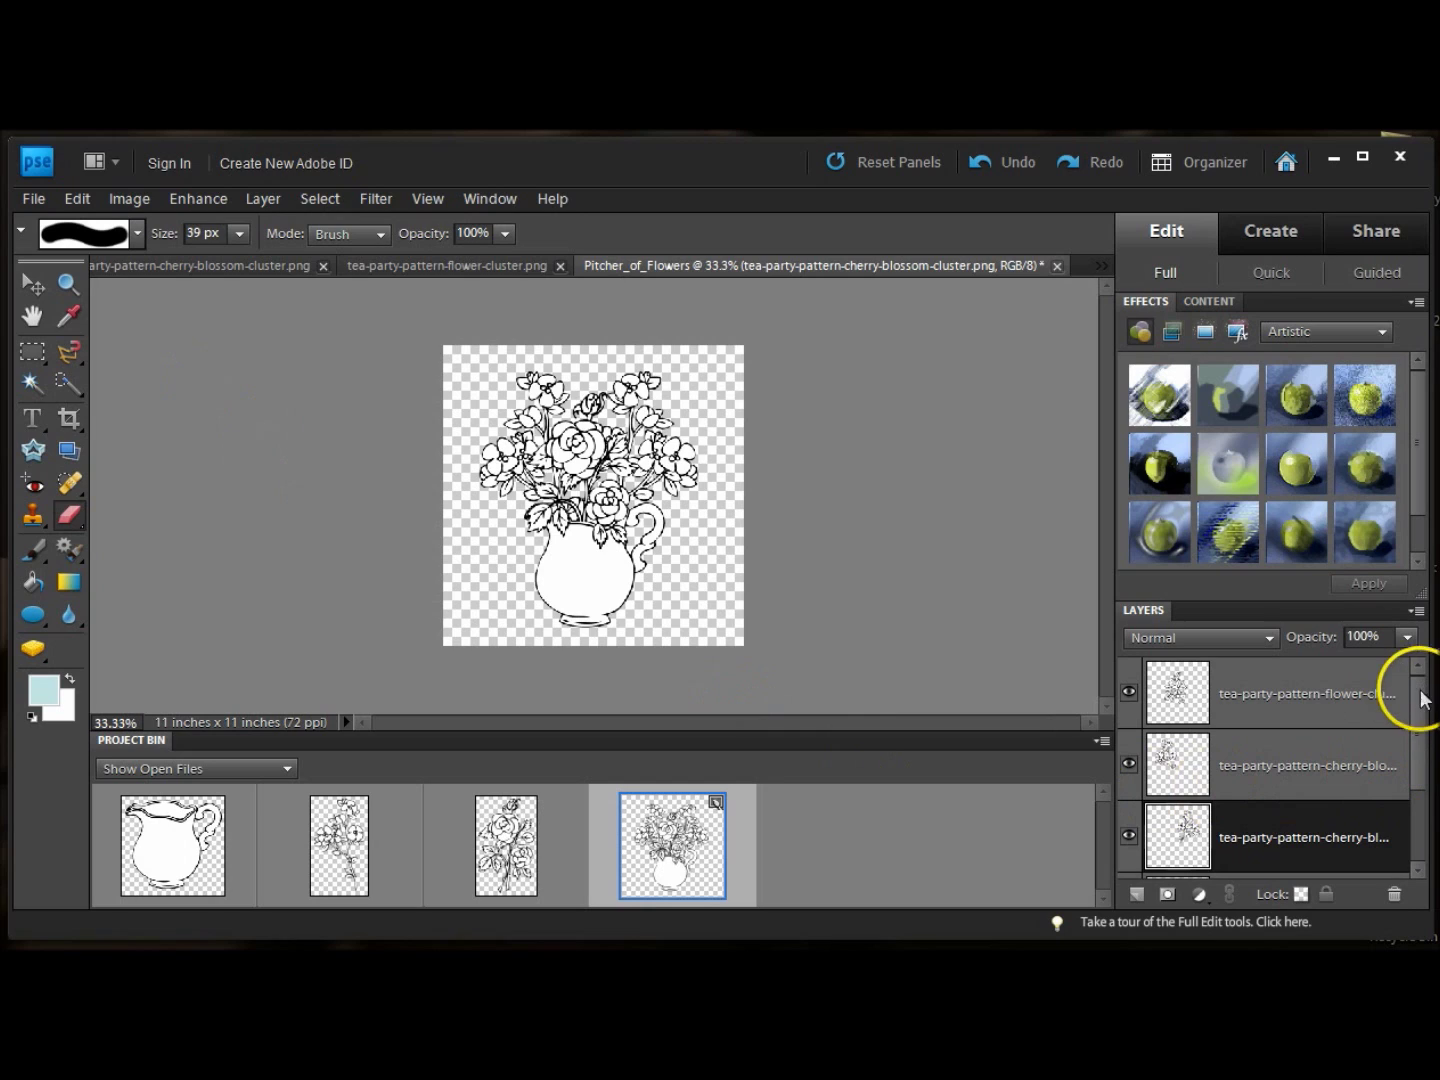
scroll(1421, 717, "down", 1)
scroll(1421, 718, "up", 1)
Save the composition as Pitcher_of_Flowers.png in PNG format in the Tea Party Image folder, with interlacing set to None.
left_click(38, 201)
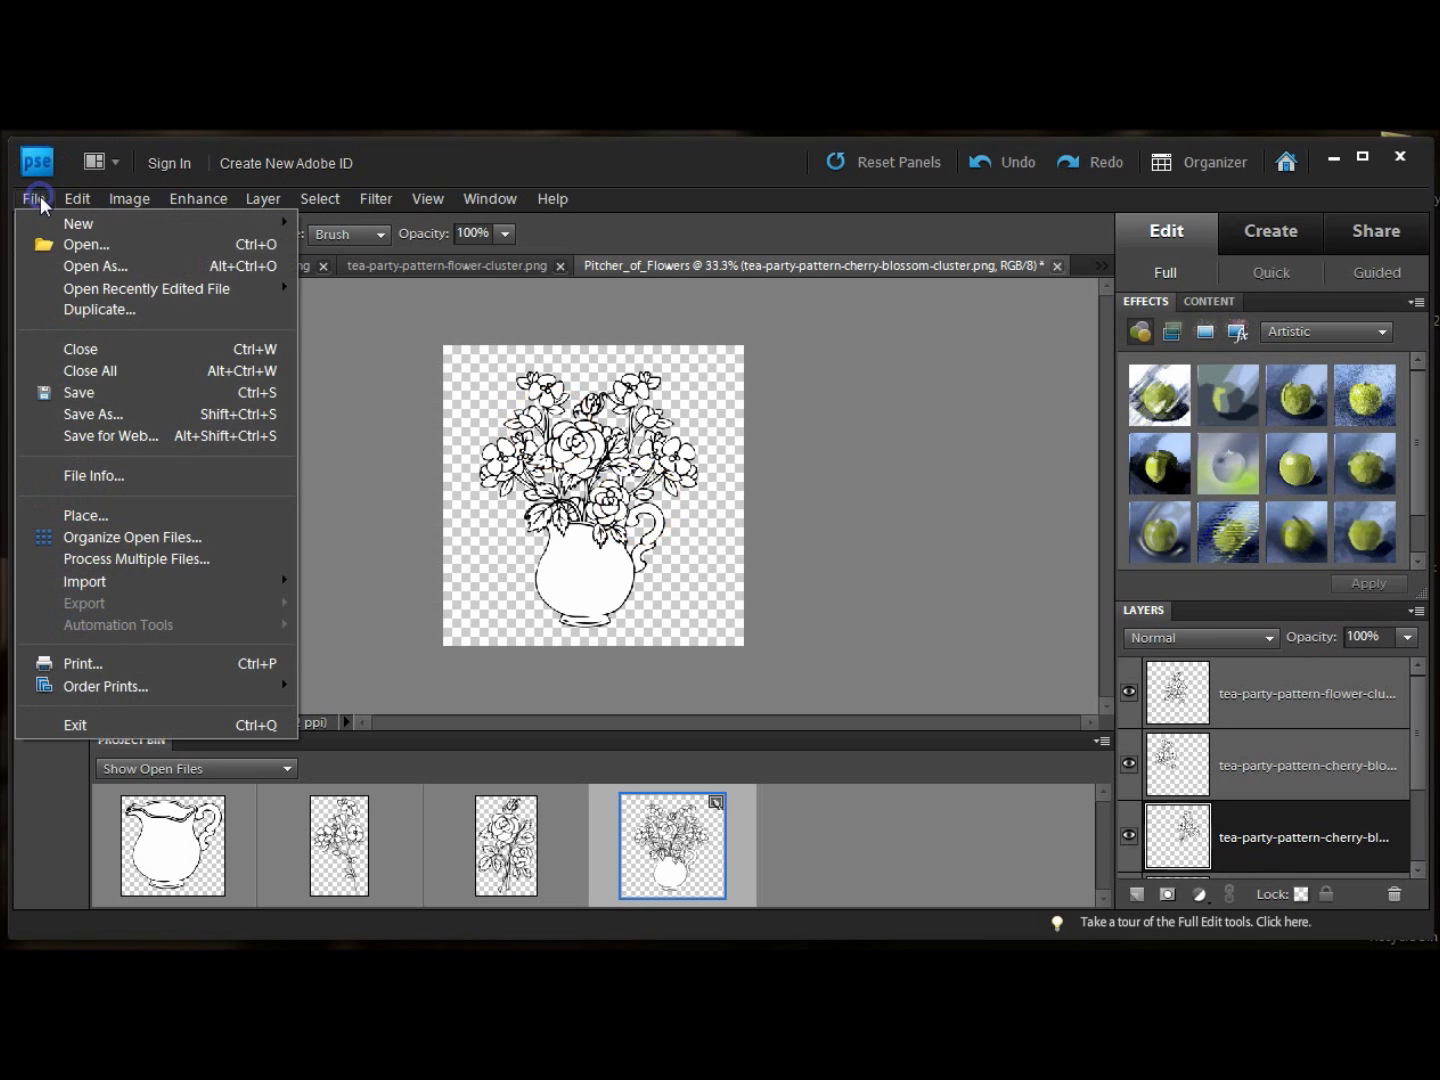
left_click(94, 414)
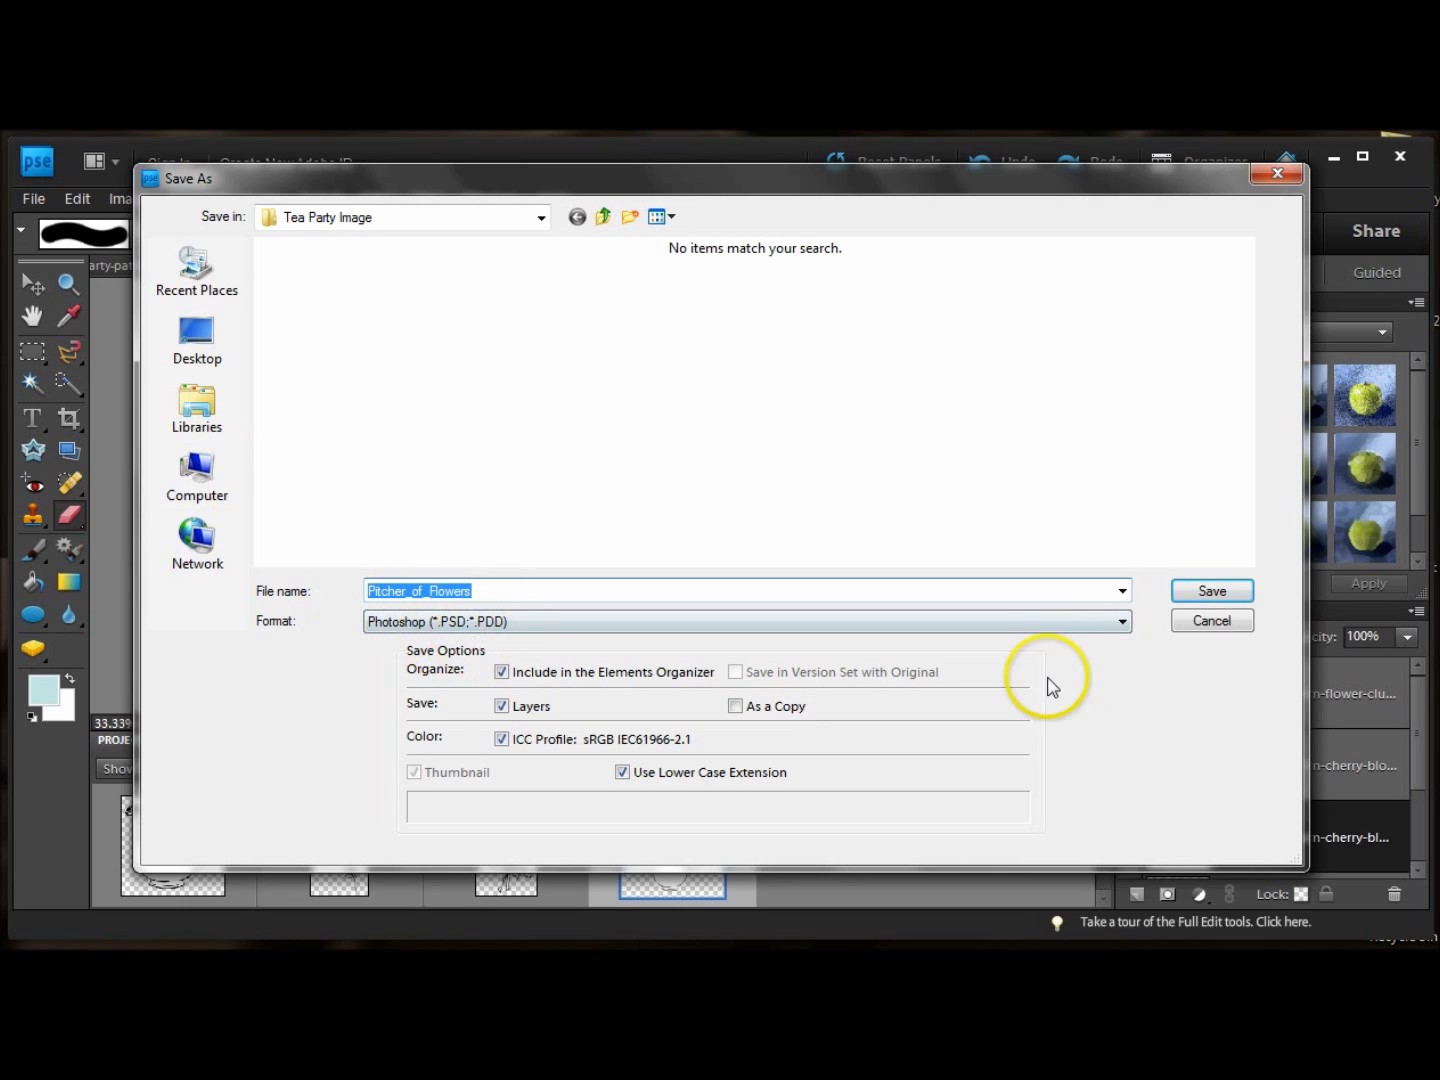
left_click(1122, 621)
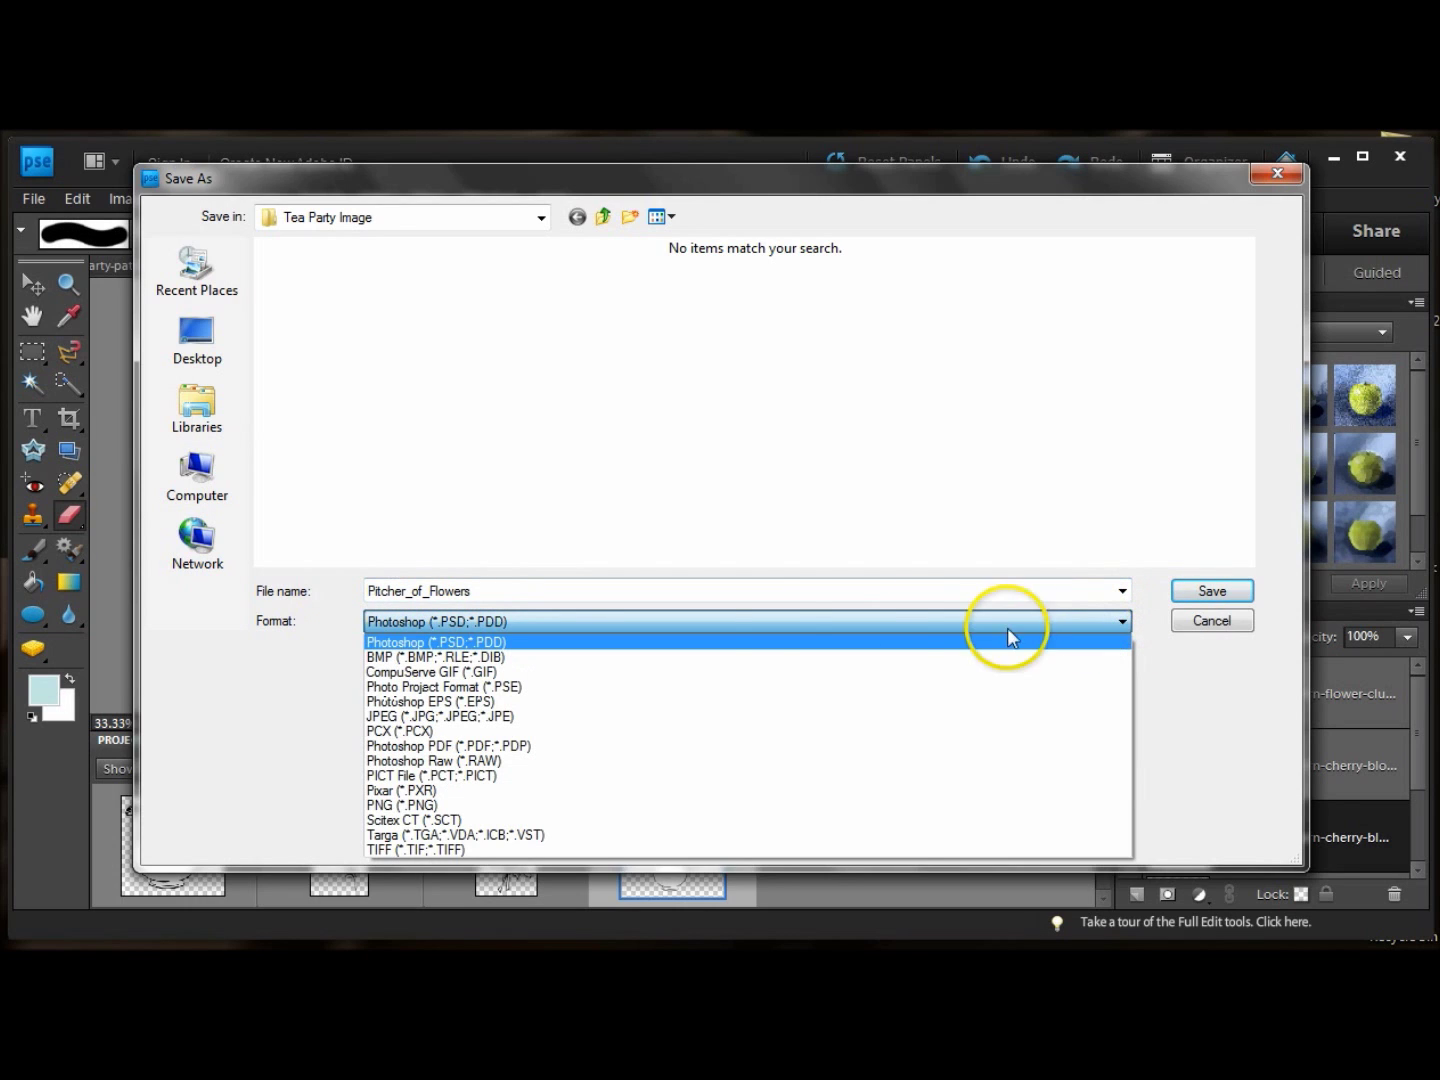
left_click(391, 805)
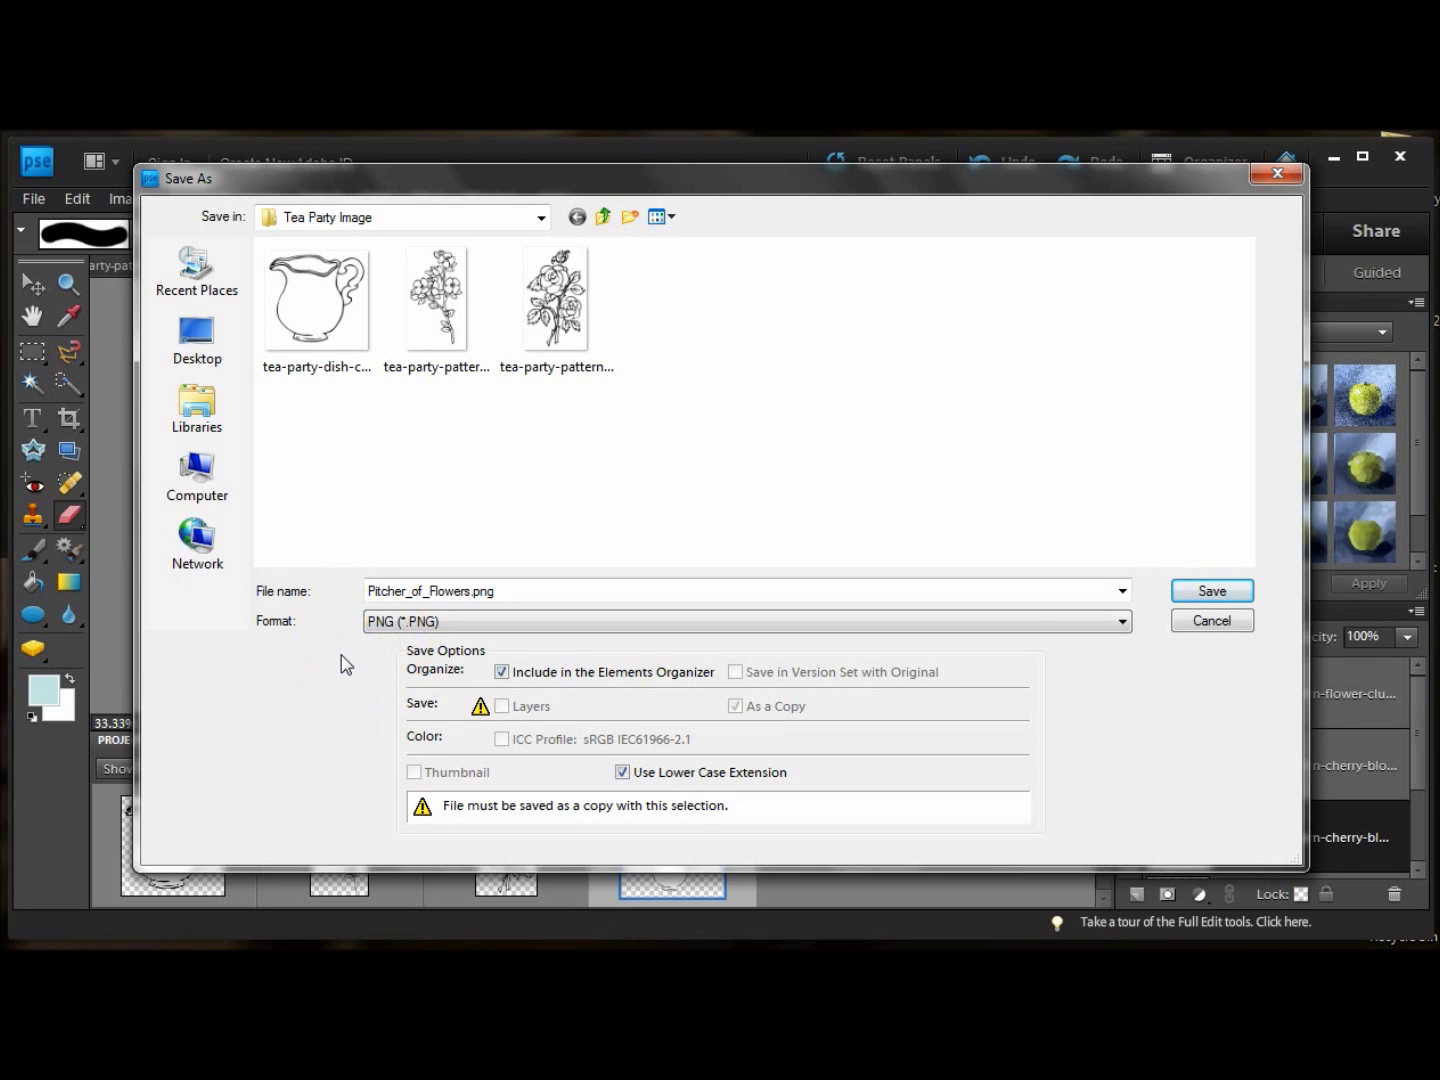
left_click(1219, 596)
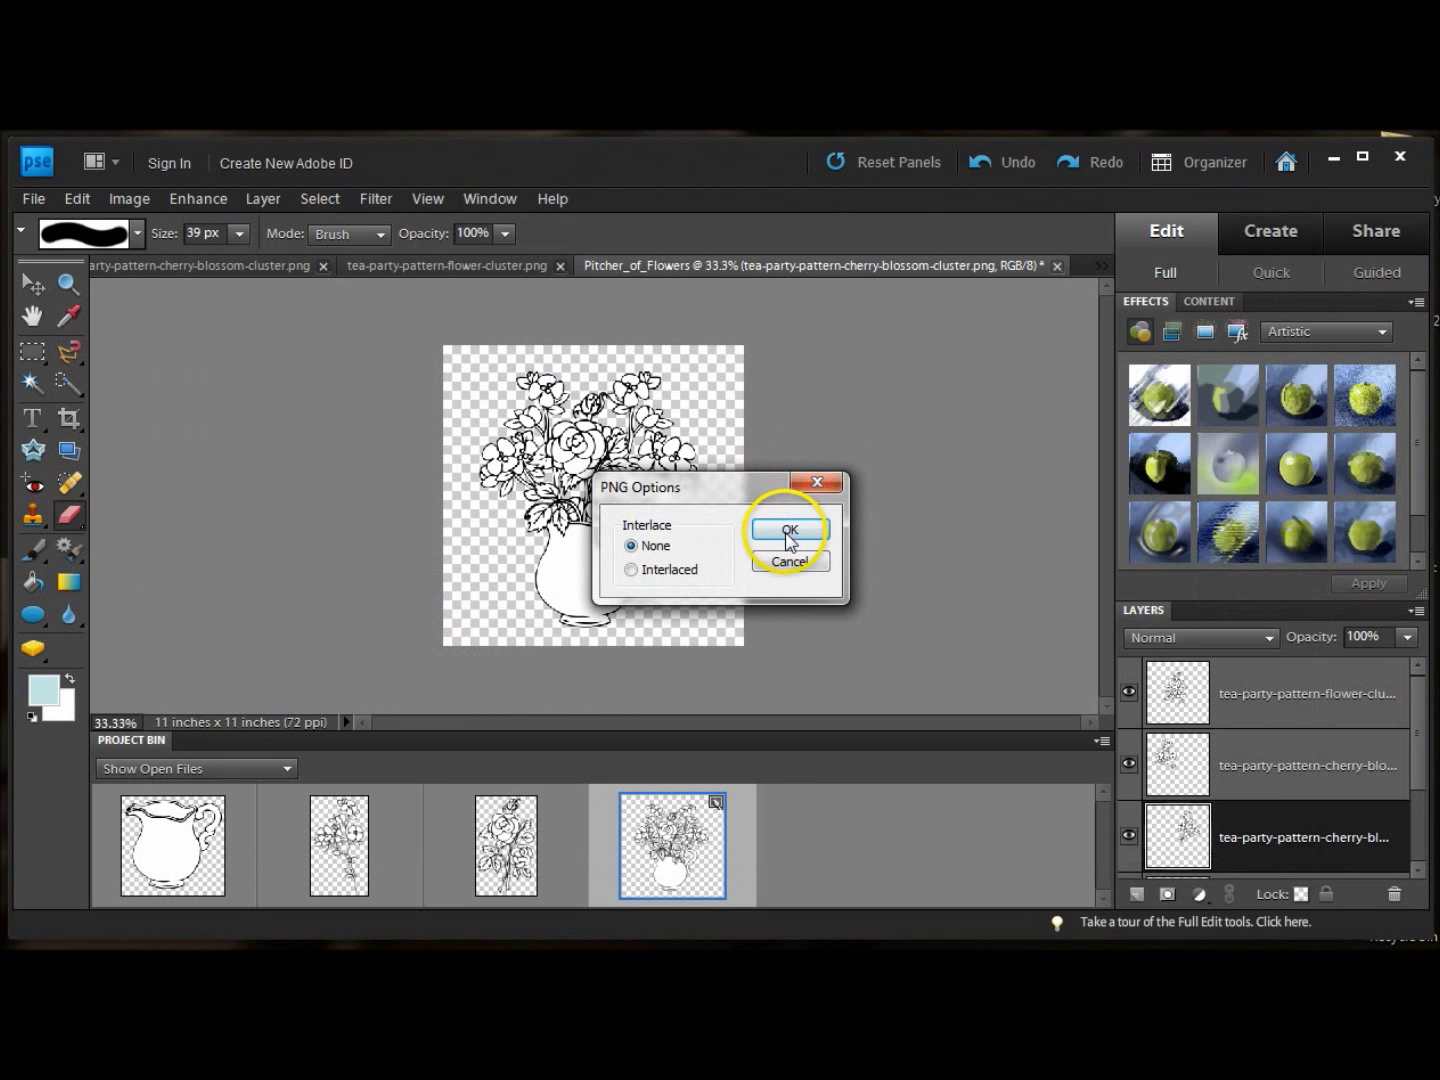
left_click(789, 532)
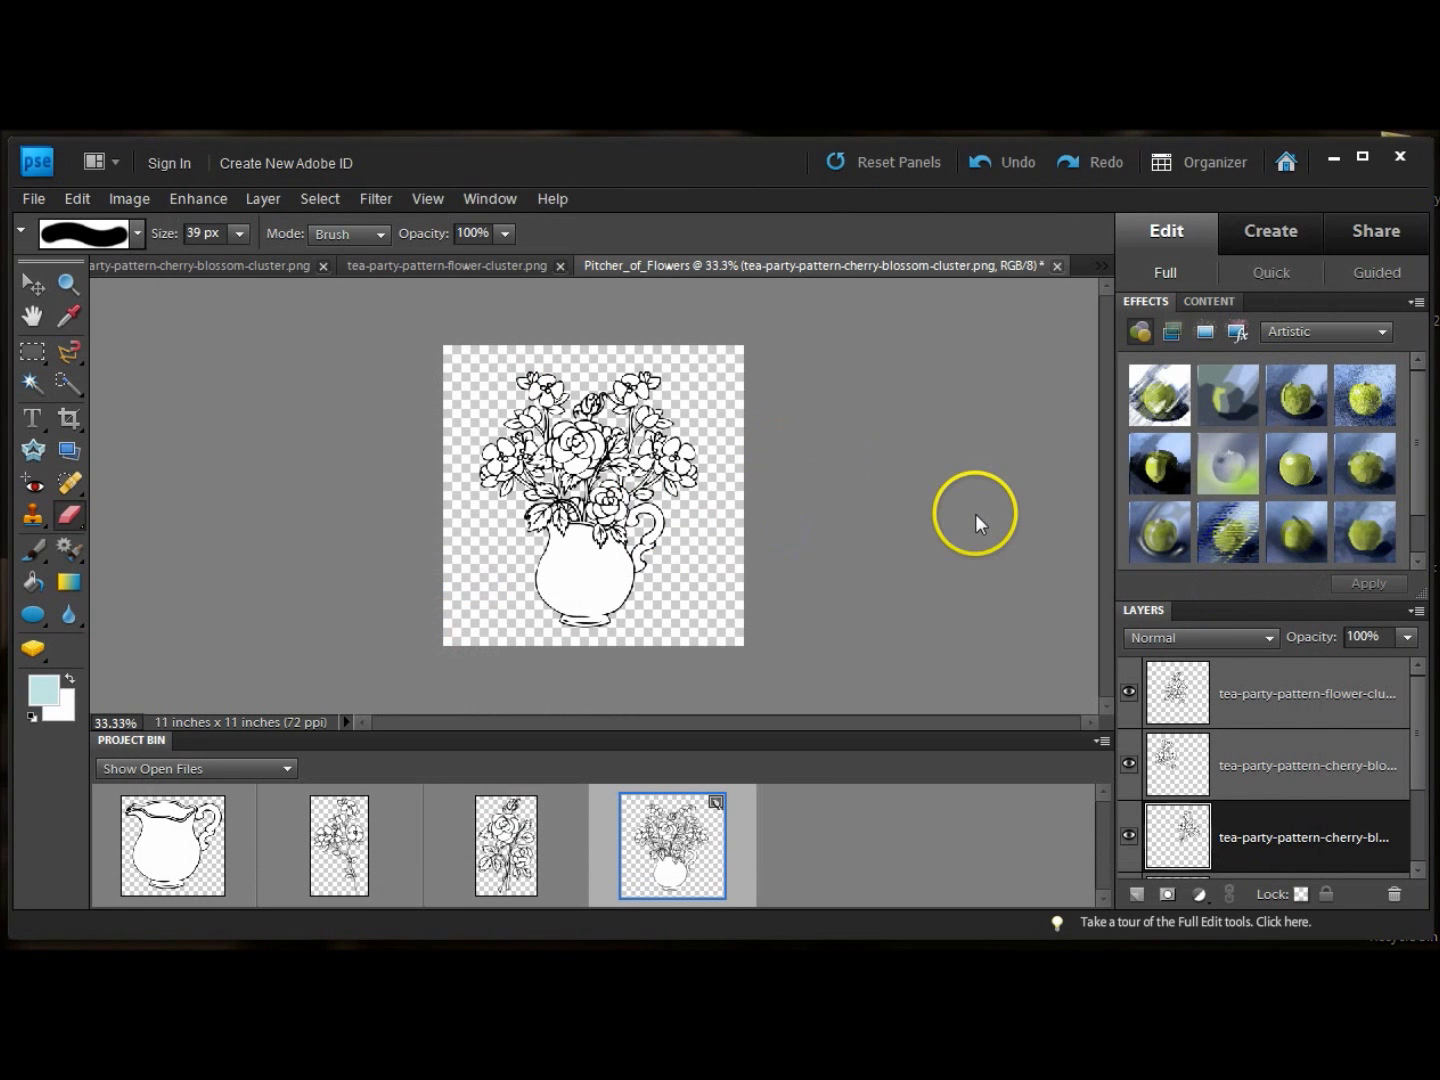